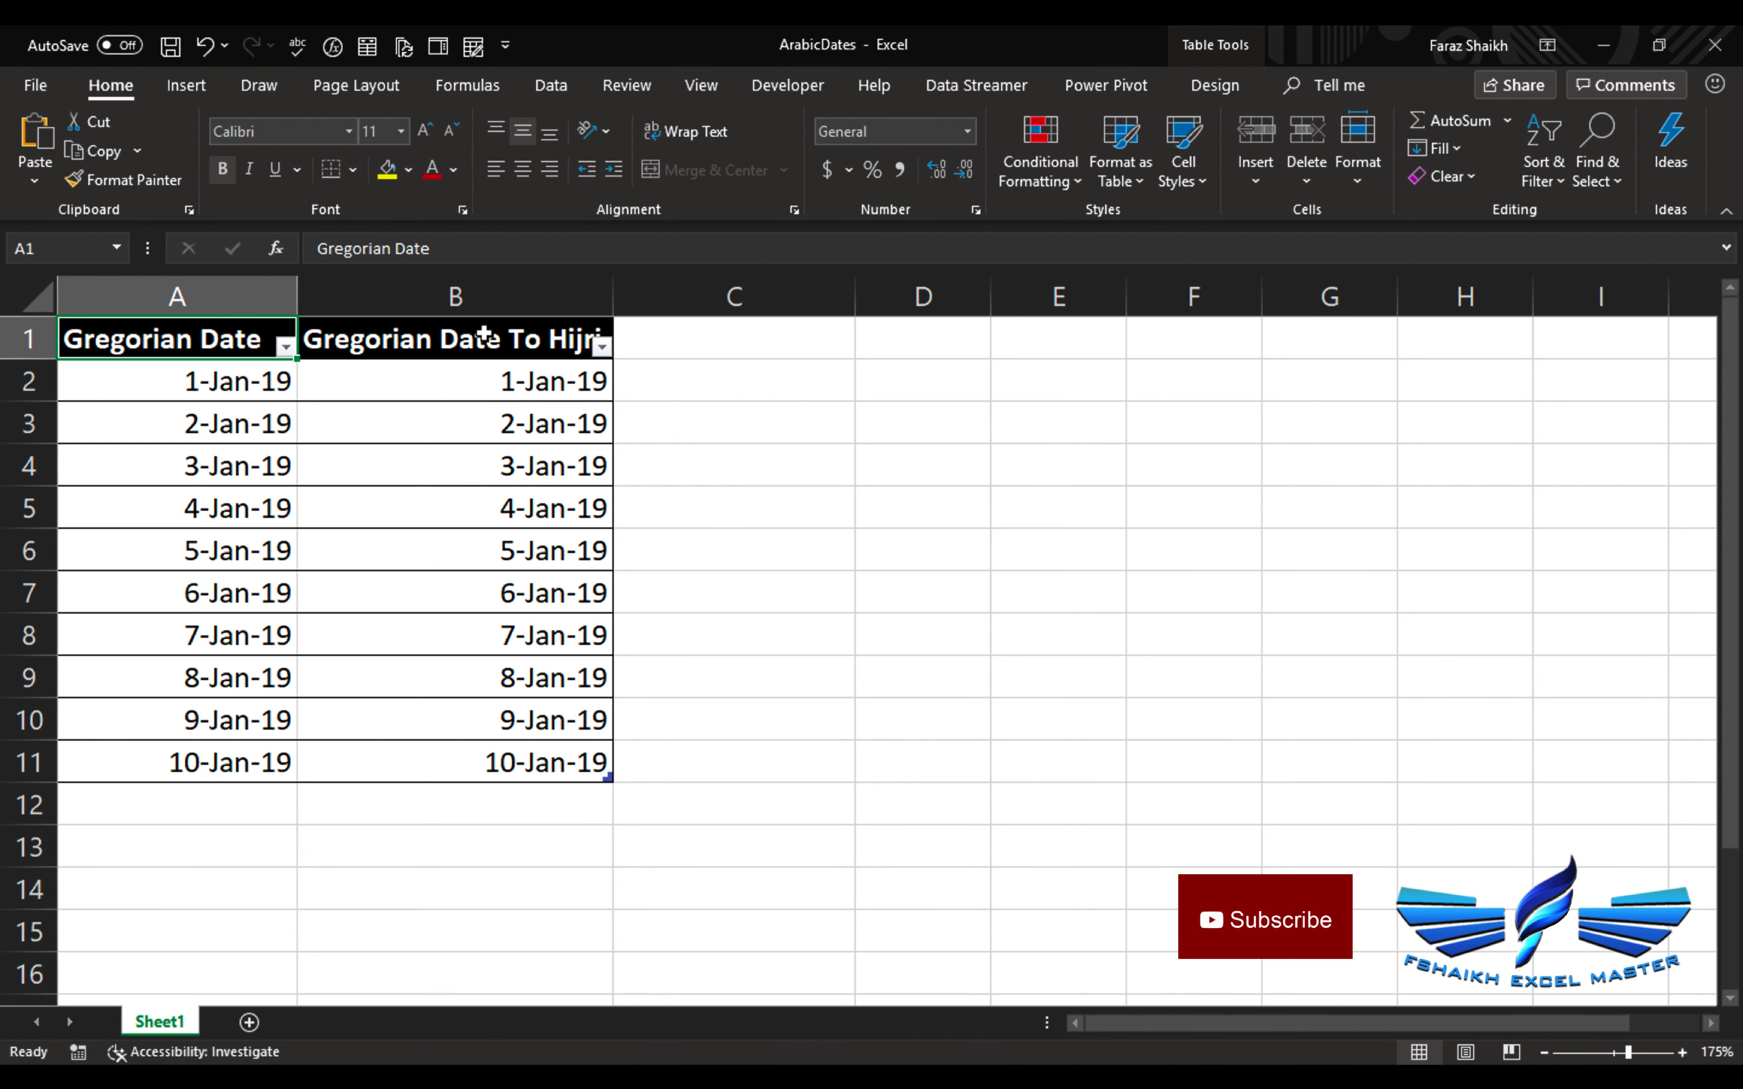
Open the cell formatting settings for the dates in the Gregorian Date To Hijri column and choose the Date category.
{"action": "left_click", "coordinate": [509, 330]}
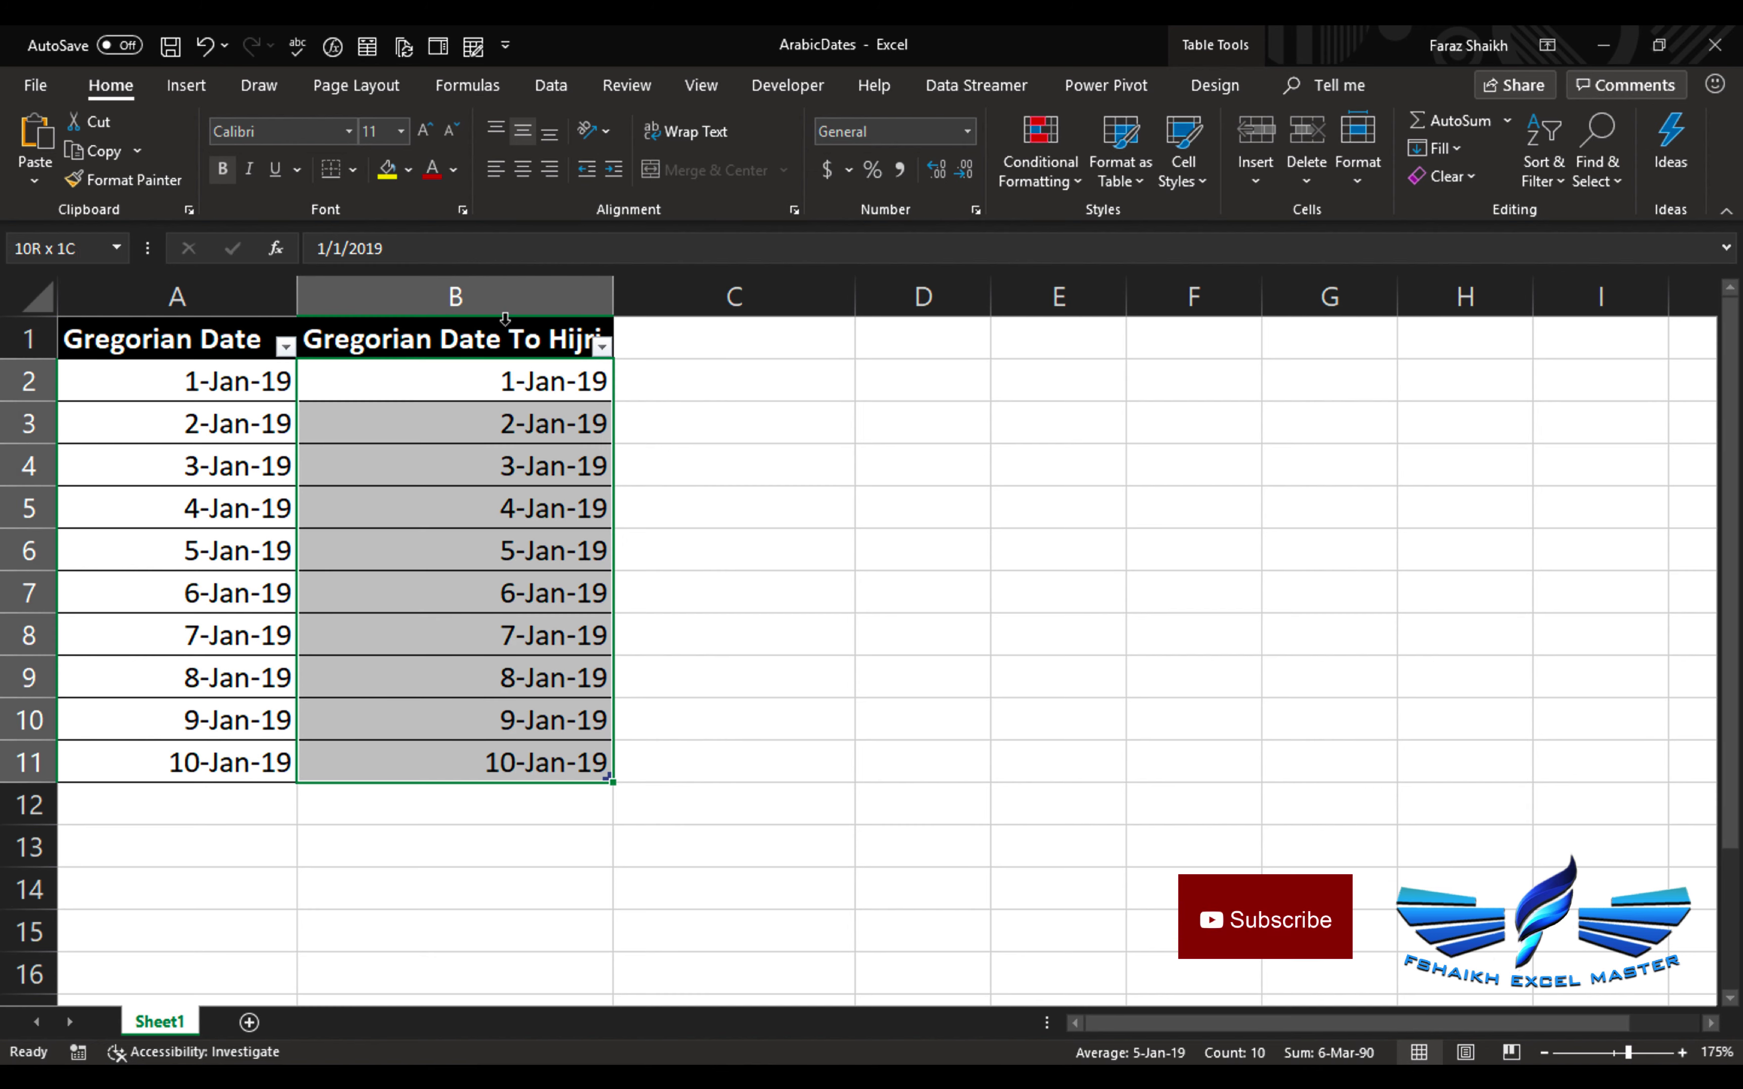
{"action": "left_click", "coordinate": [505, 317]}
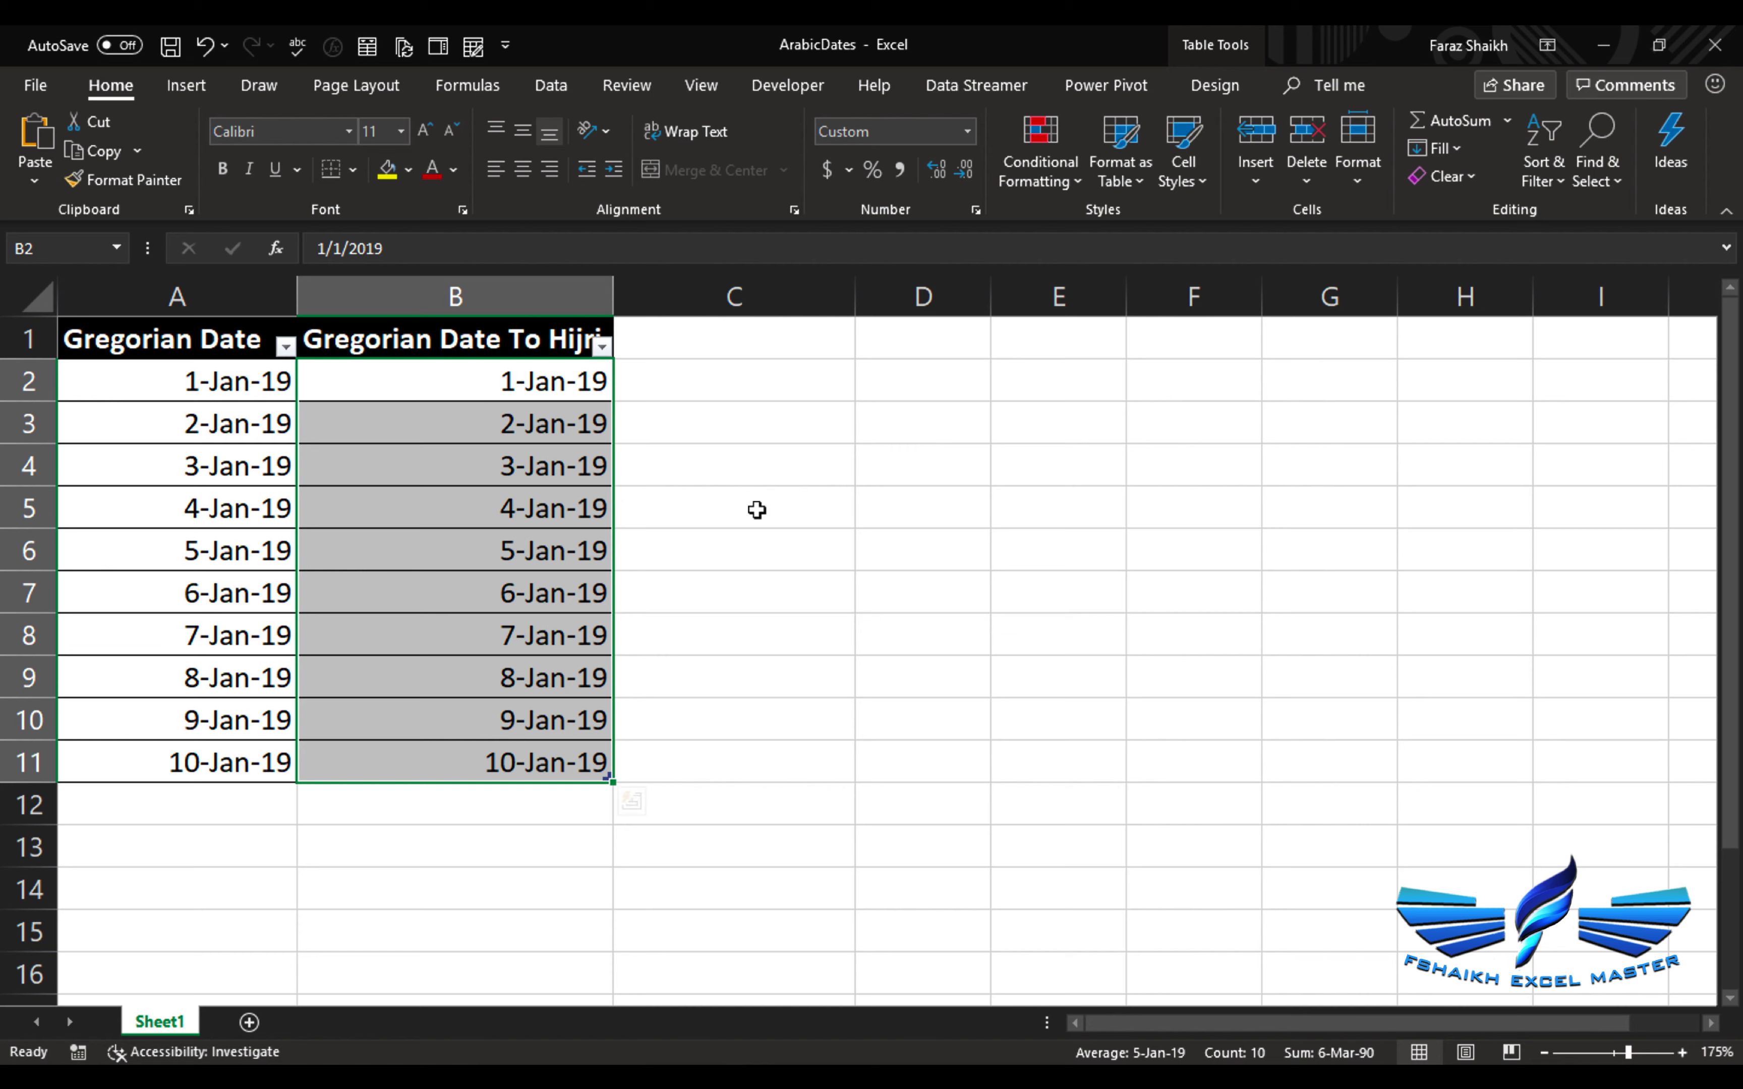
{"action": "right_click", "coordinate": [489, 508]}
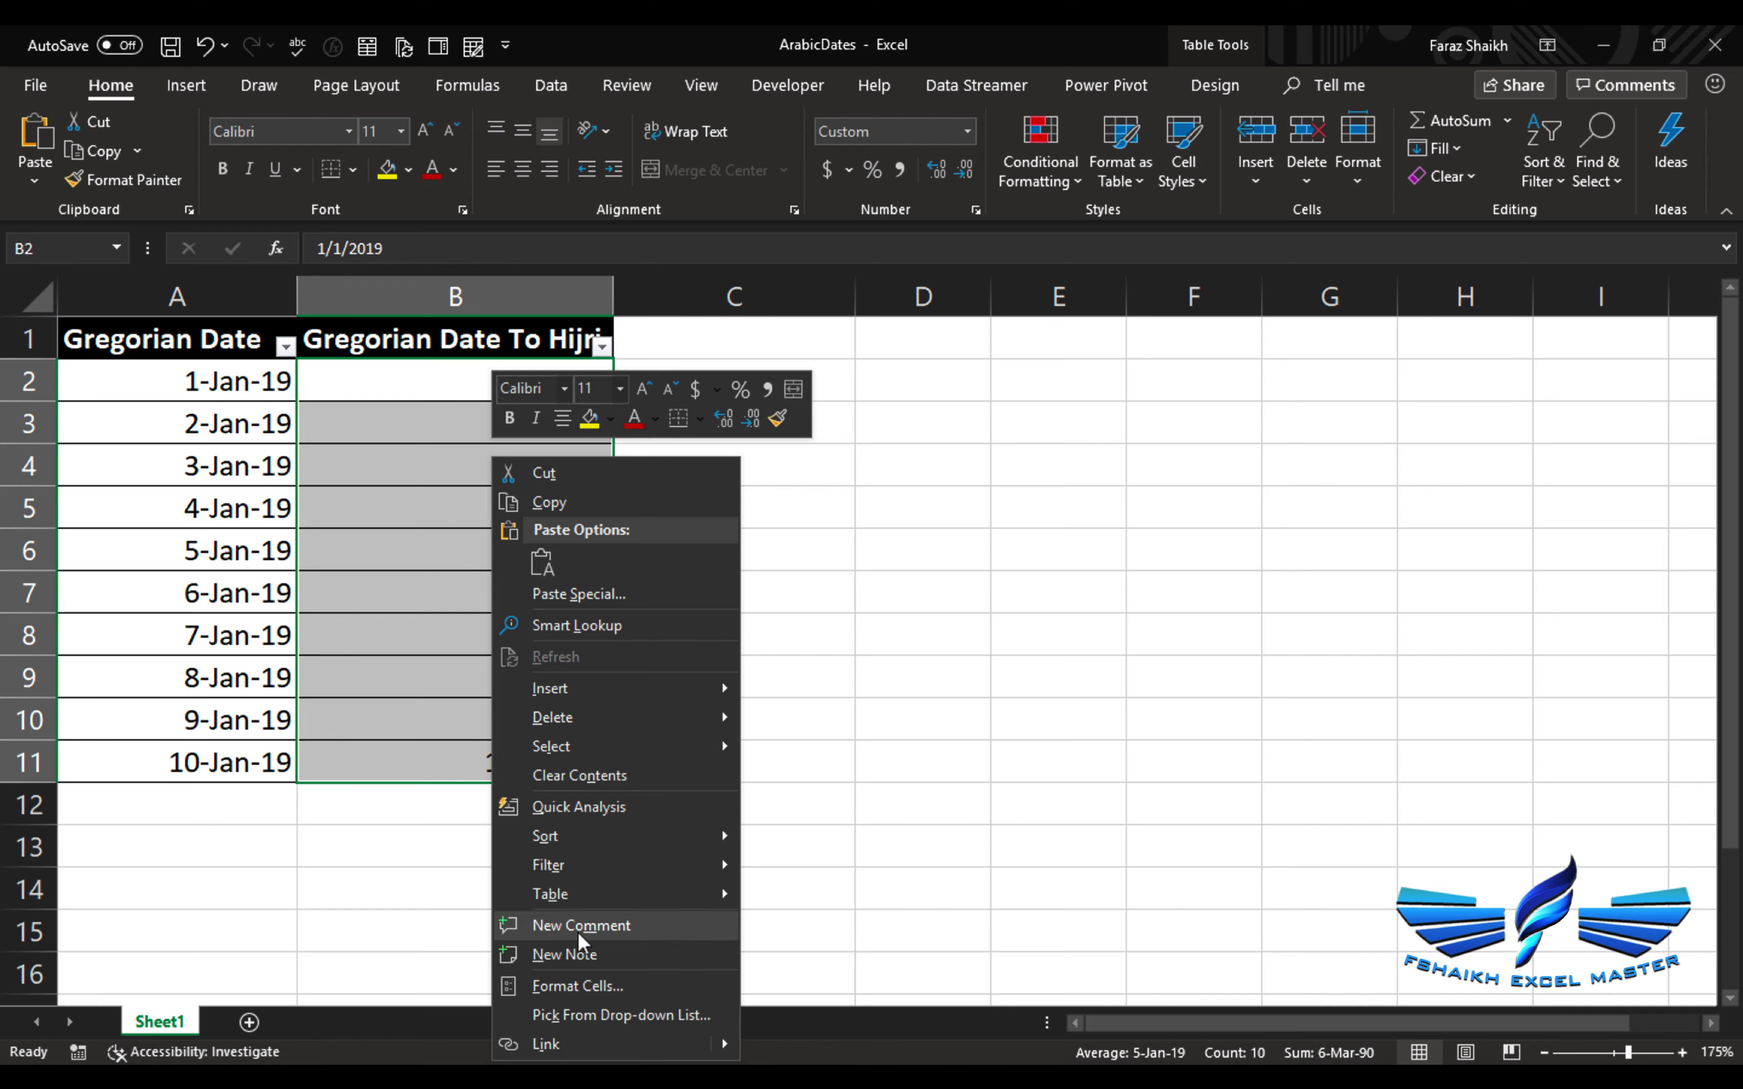
{"action": "left_click", "coordinate": [560, 993]}
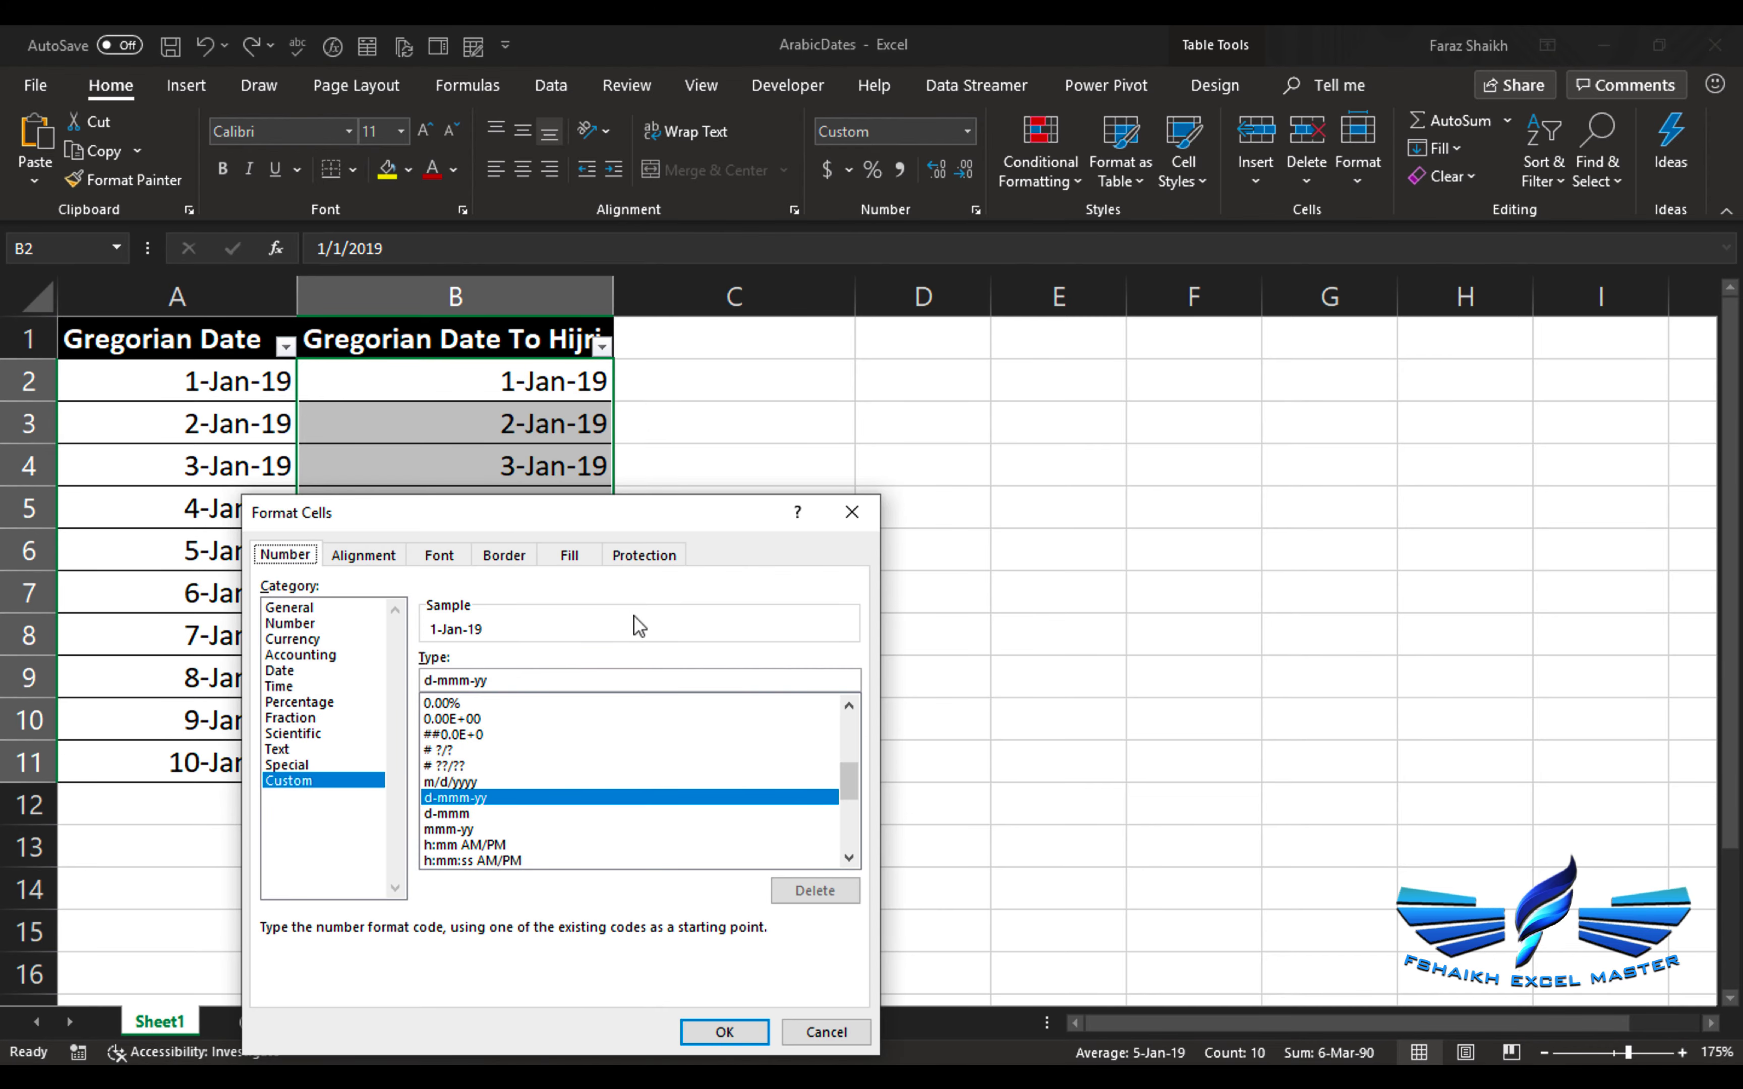
{"action": "left_click_drag", "start_coordinate": [647, 505], "coordinate": [1032, 318]}
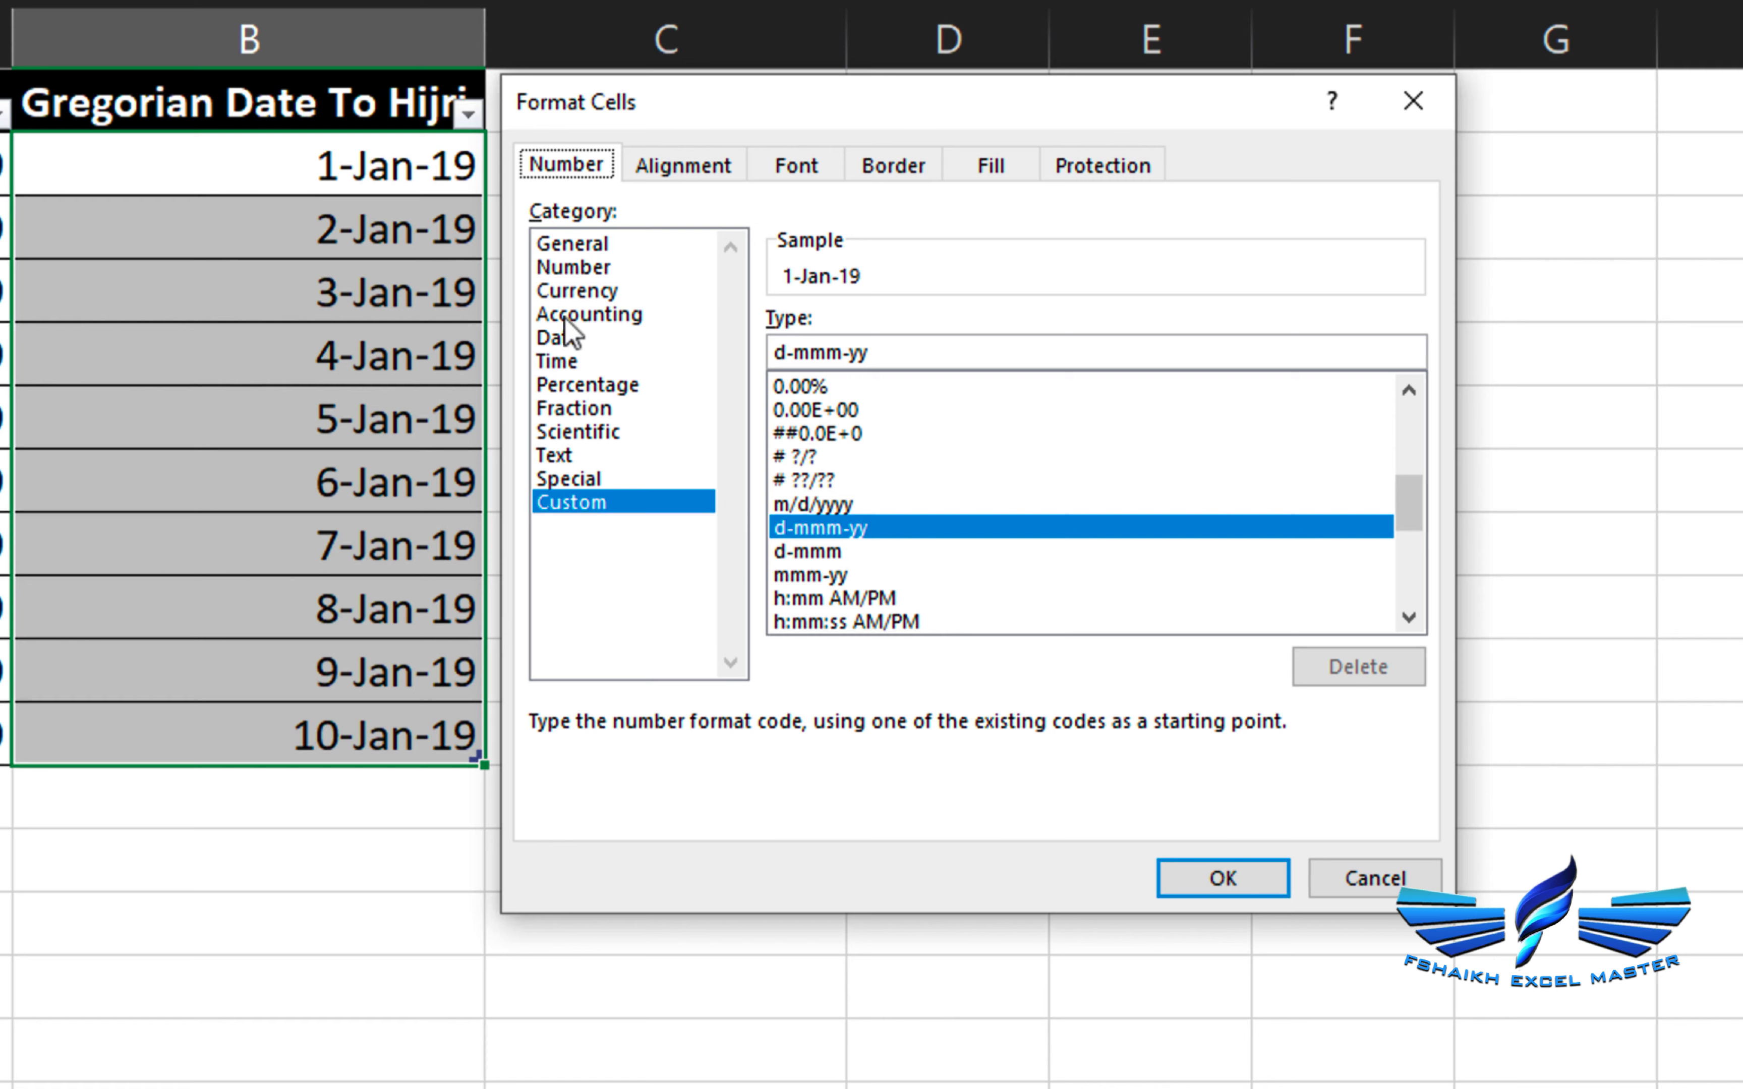
{"action": "left_click", "coordinate": [558, 337]}
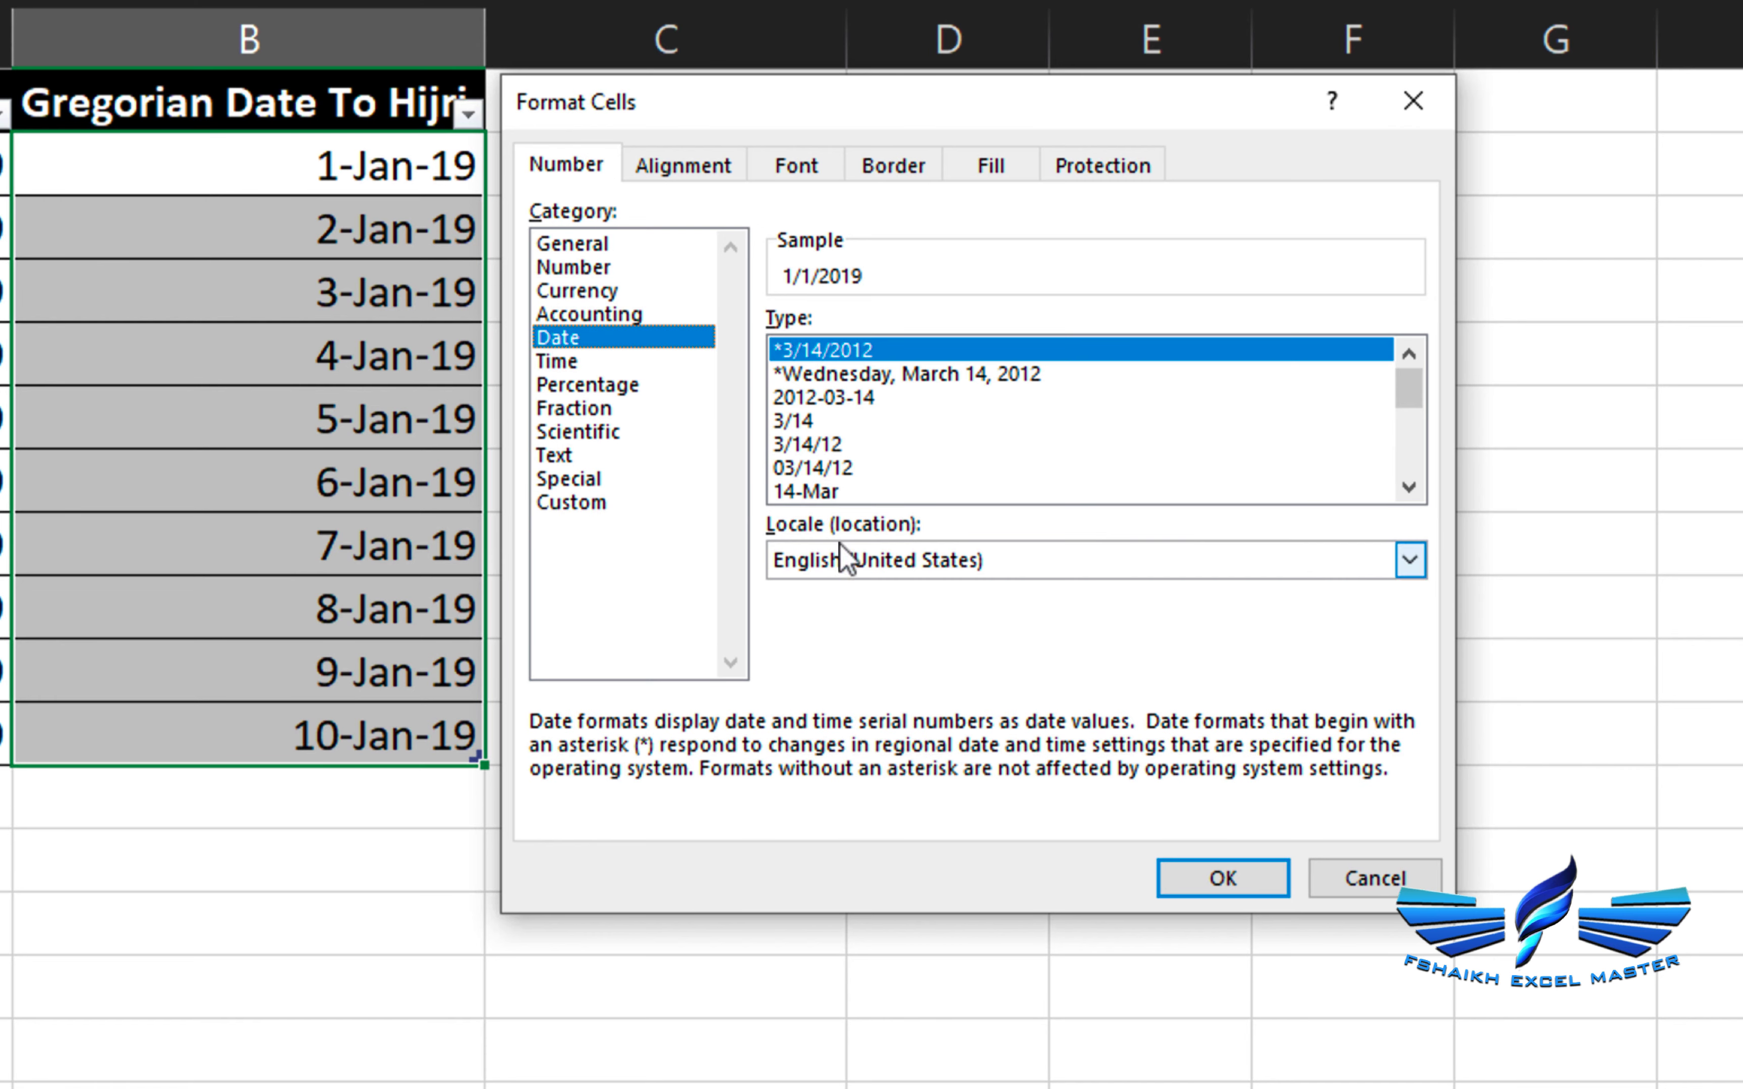
Set the date format's locale to Arabic (Saudi Arabia).
{"action": "left_click", "coordinate": [1421, 555]}
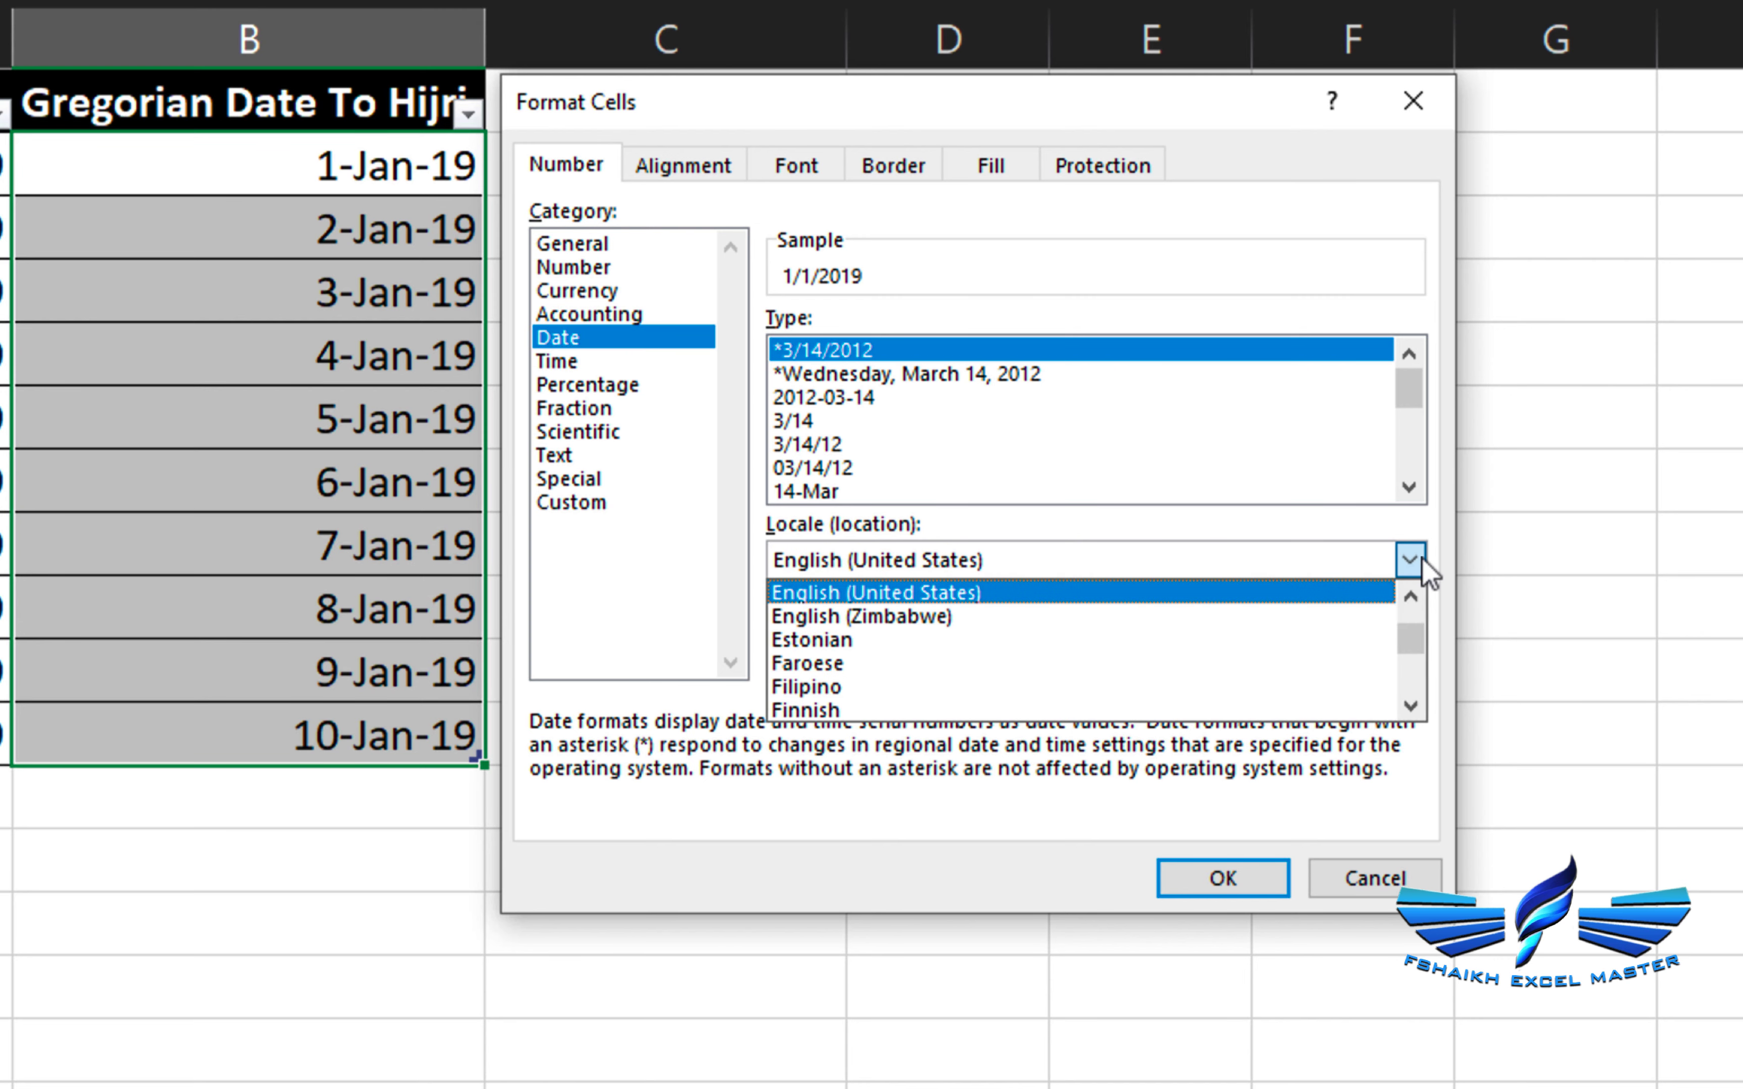
{"action": "key", "text": "a"}
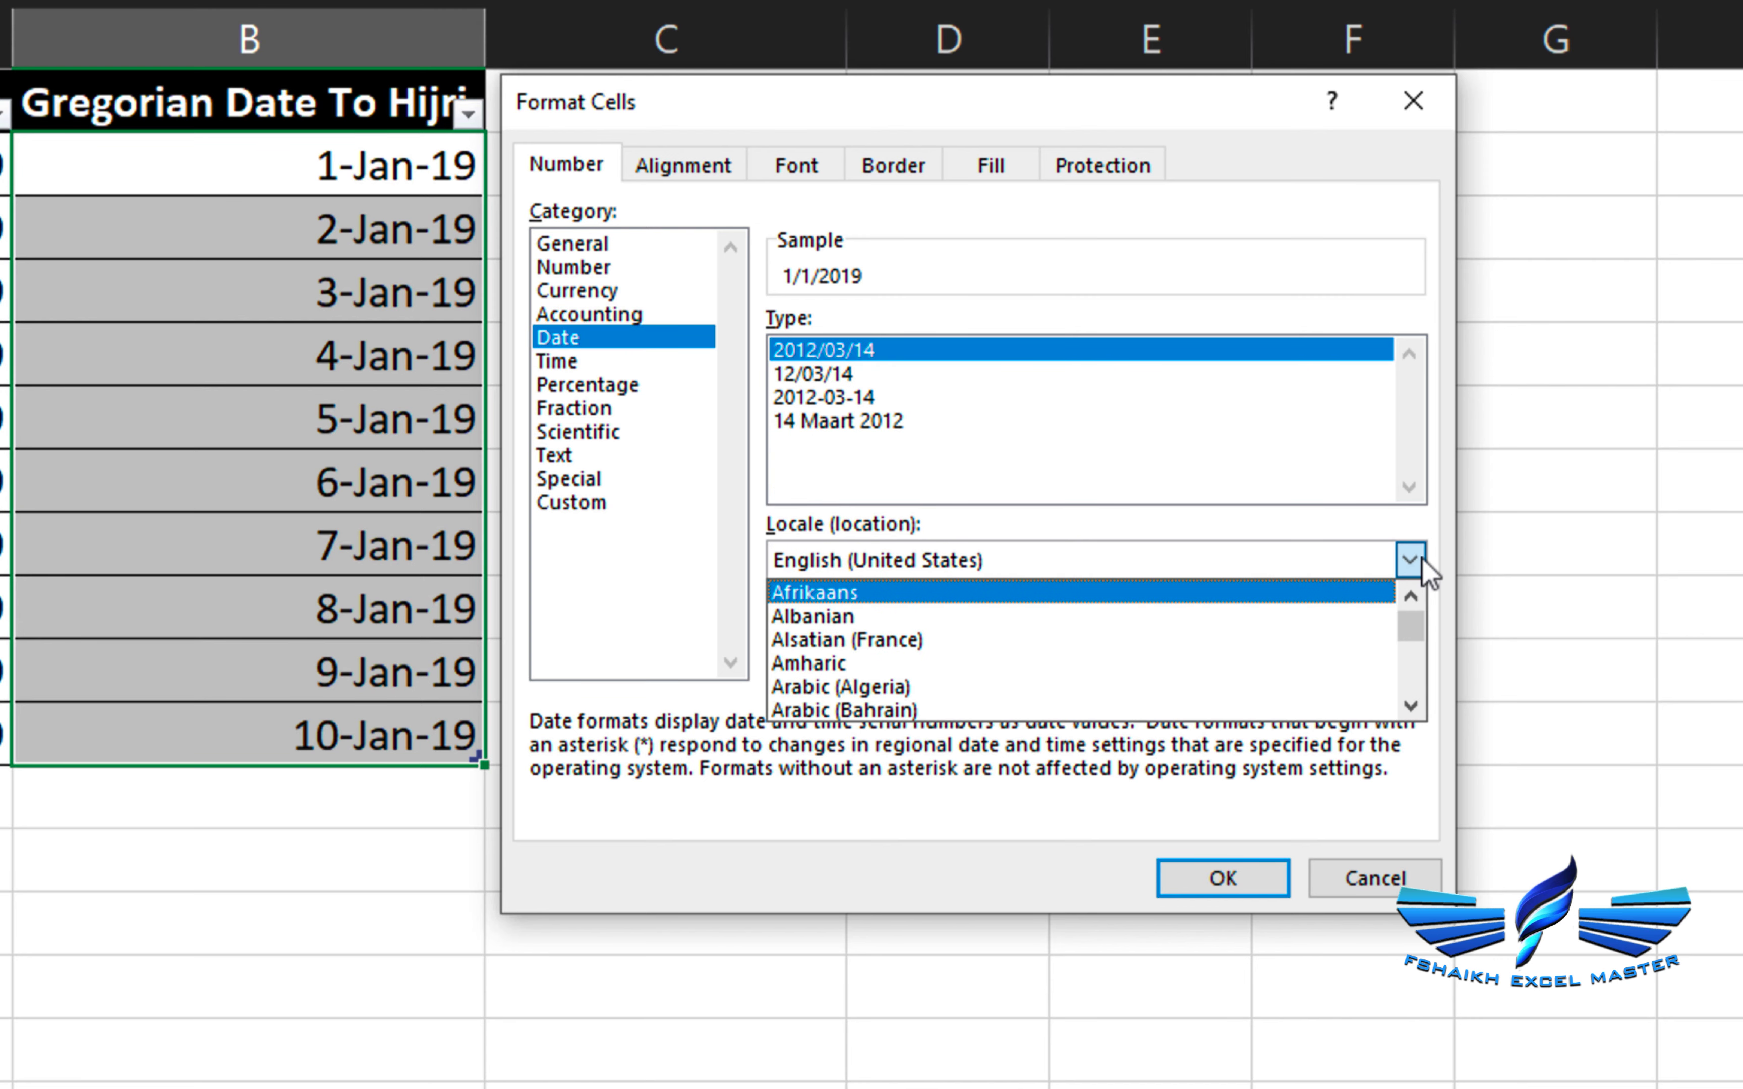
{"action": "left_click", "coordinate": [1409, 706]}
{"action": "left_click", "coordinate": [1410, 706]}
{"action": "left_click", "coordinate": [1410, 706]}
{"action": "left_click", "coordinate": [1410, 706]}
{"action": "left_click", "coordinate": [1410, 706]}
{"action": "left_click", "coordinate": [1410, 706]}
{"action": "left_click", "coordinate": [1410, 706]}
{"action": "left_click", "coordinate": [1410, 706]}
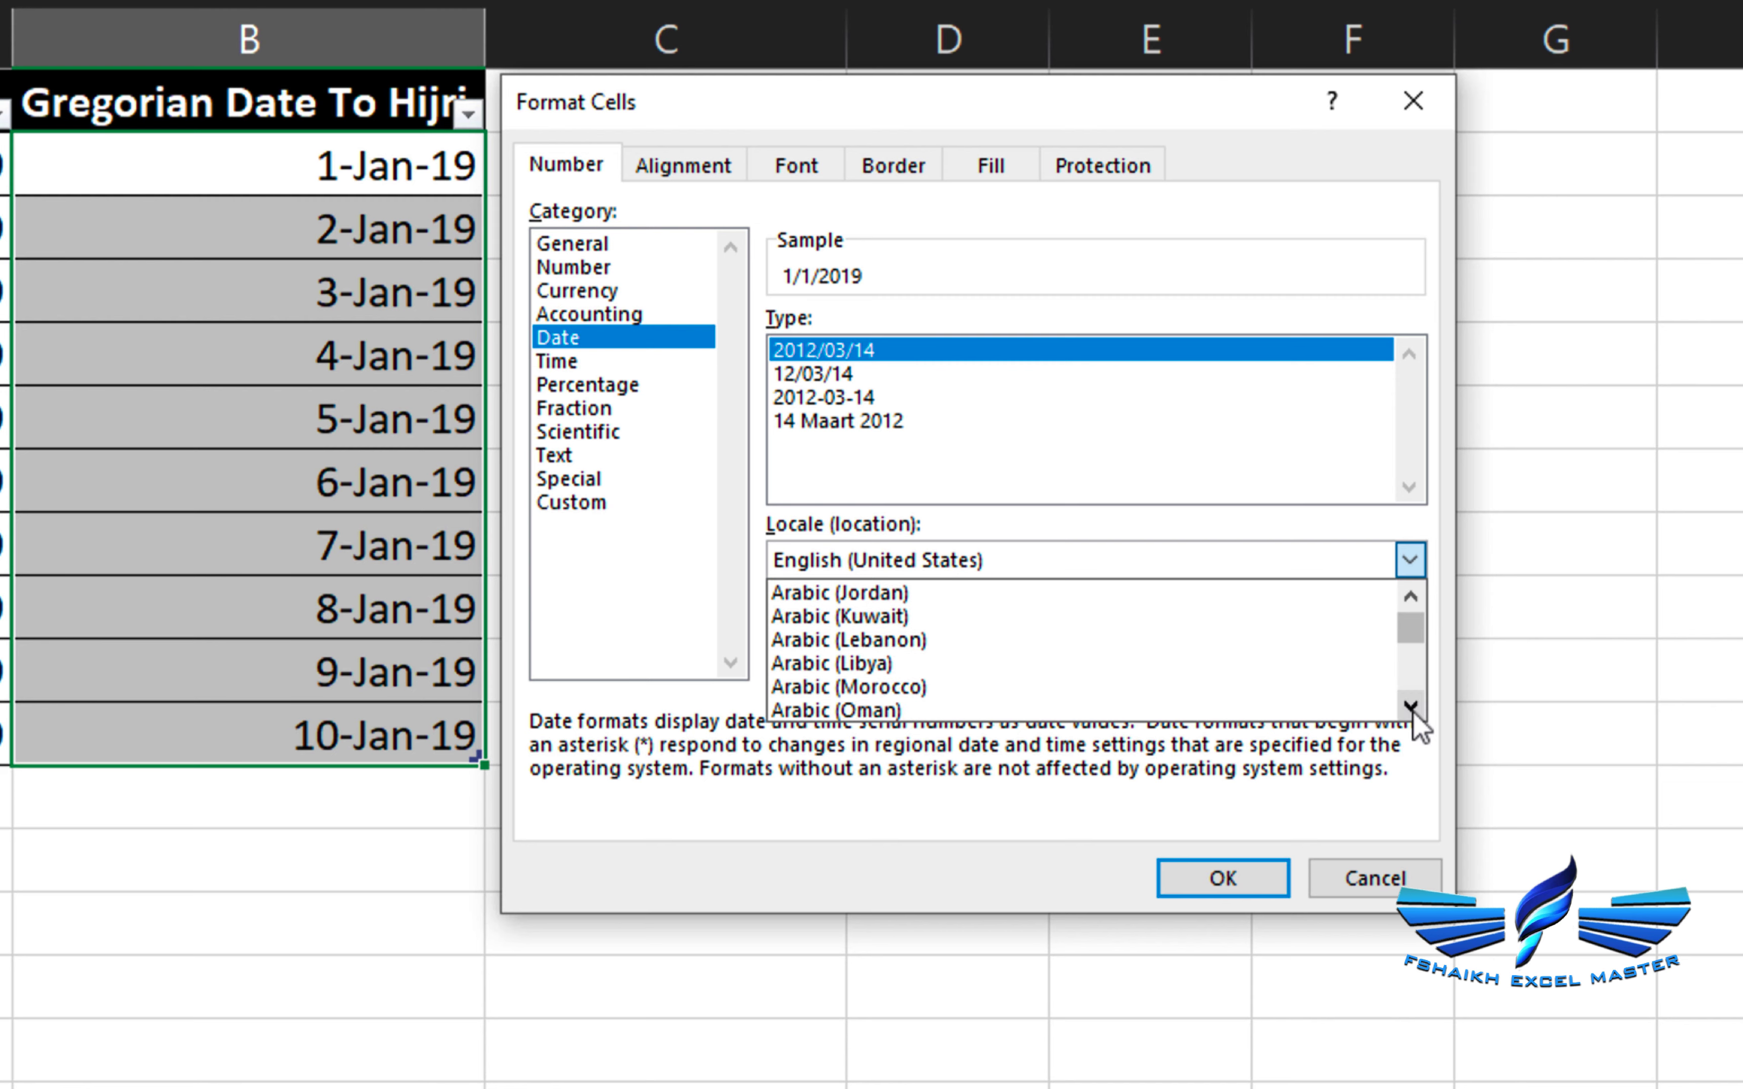
{"action": "left_click", "coordinate": [1410, 706]}
{"action": "left_click", "coordinate": [1410, 706]}
{"action": "left_click", "coordinate": [1410, 706]}
{"action": "left_click", "coordinate": [1410, 706]}
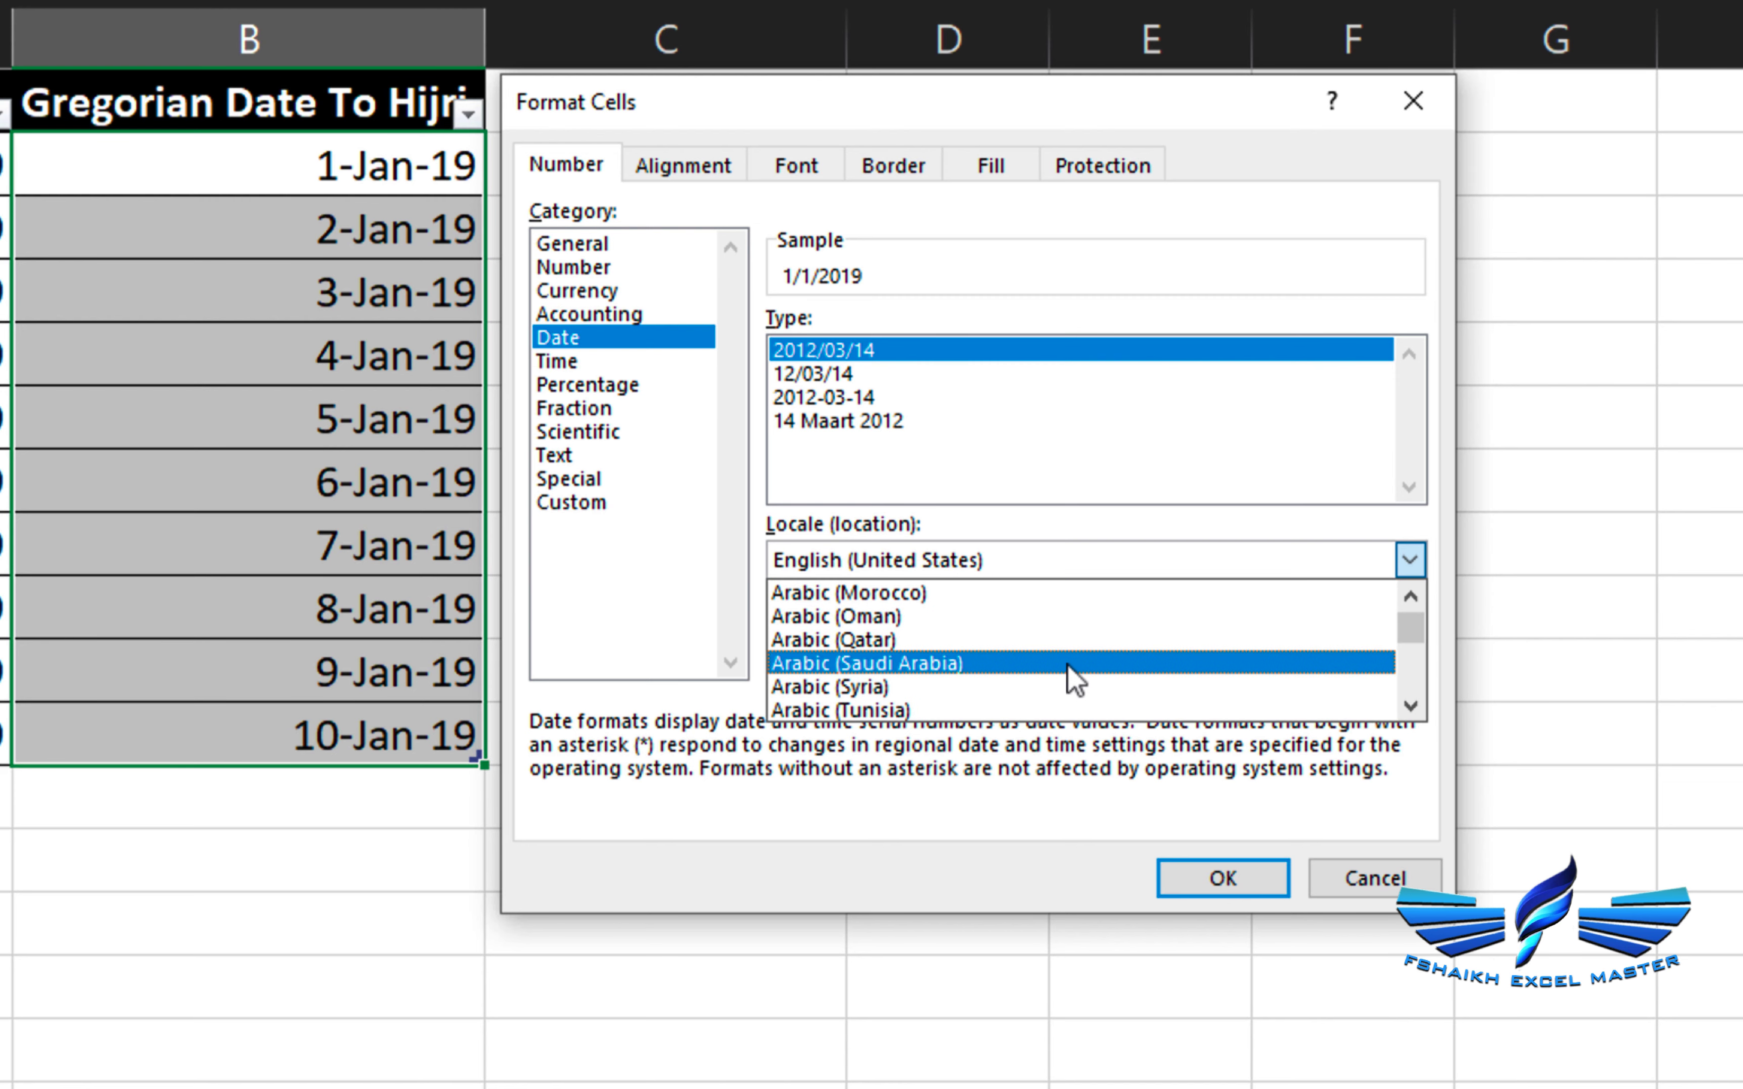
{"action": "left_click", "coordinate": [1069, 662]}
{"action": "left_click", "coordinate": [1410, 560]}
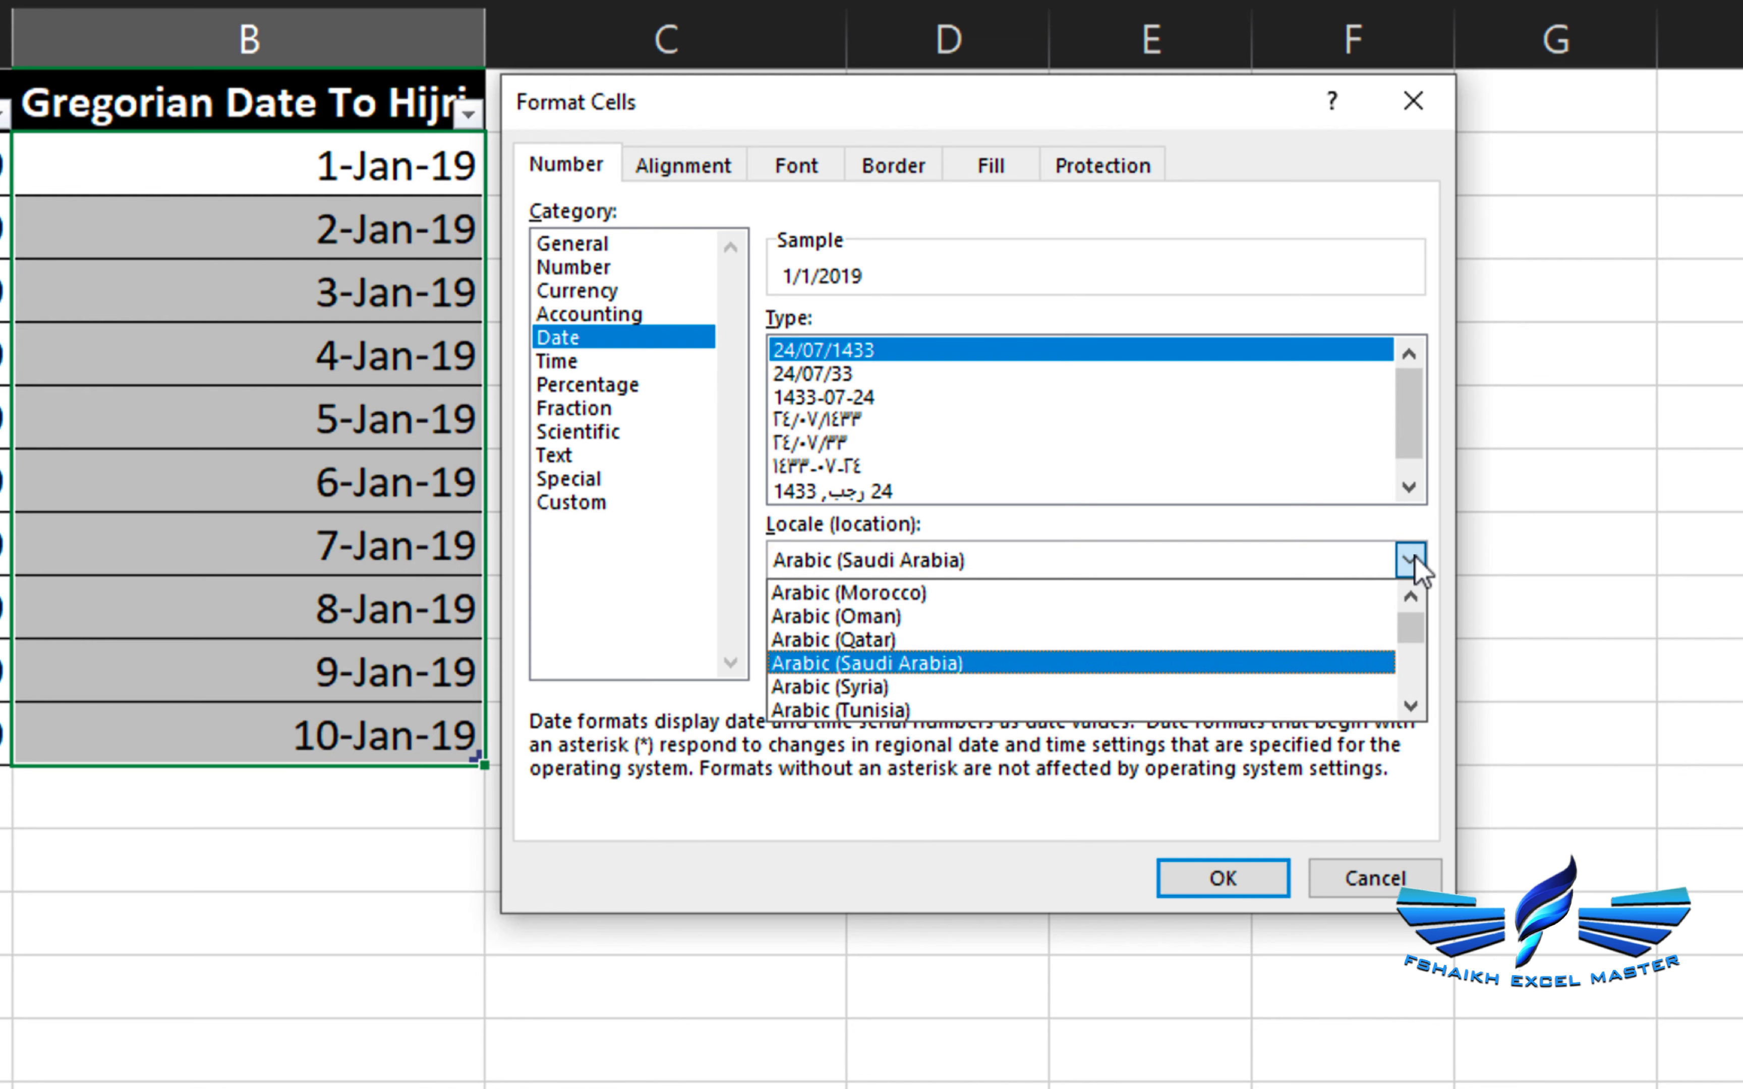
{"action": "left_click", "coordinate": [1410, 706]}
{"action": "left_click", "coordinate": [1410, 706]}
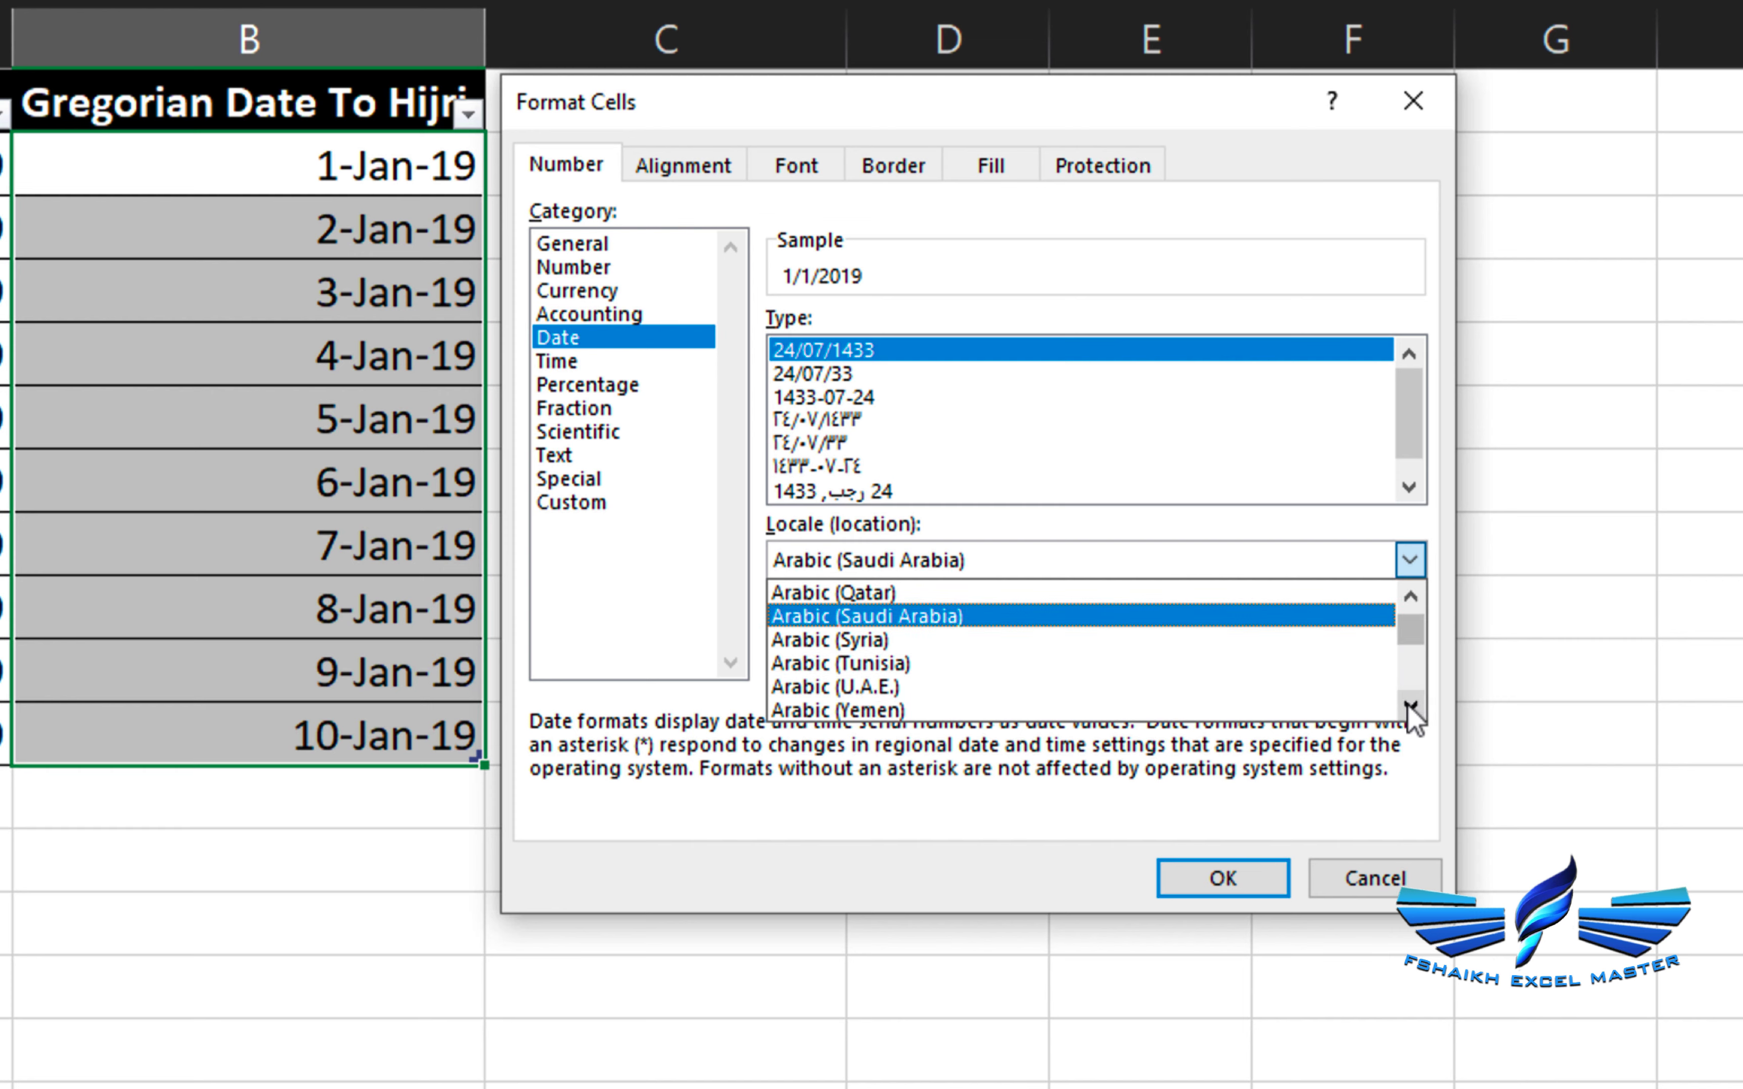
{"action": "left_click", "coordinate": [1413, 593]}
{"action": "left_click", "coordinate": [1413, 594]}
{"action": "left_click", "coordinate": [979, 668]}
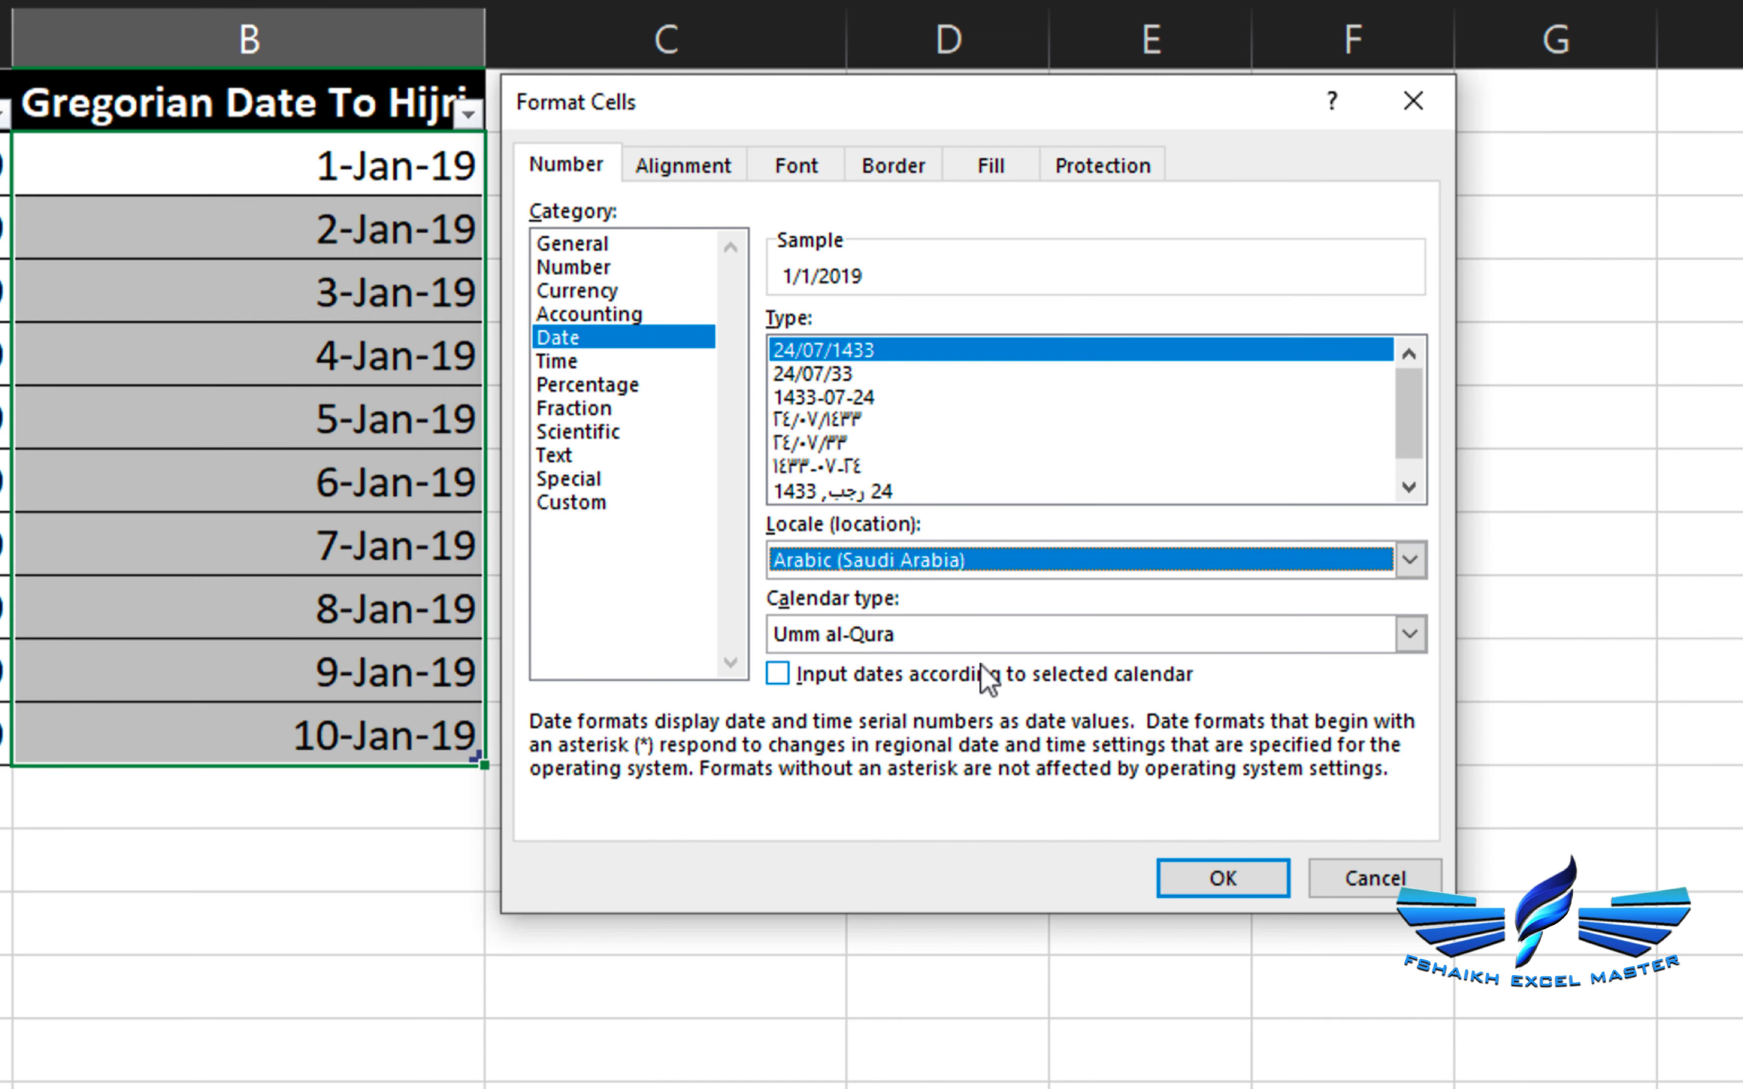
Set the calendar type to Hijri and apply the date format to the selected cells.
{"action": "left_click", "coordinate": [1044, 623]}
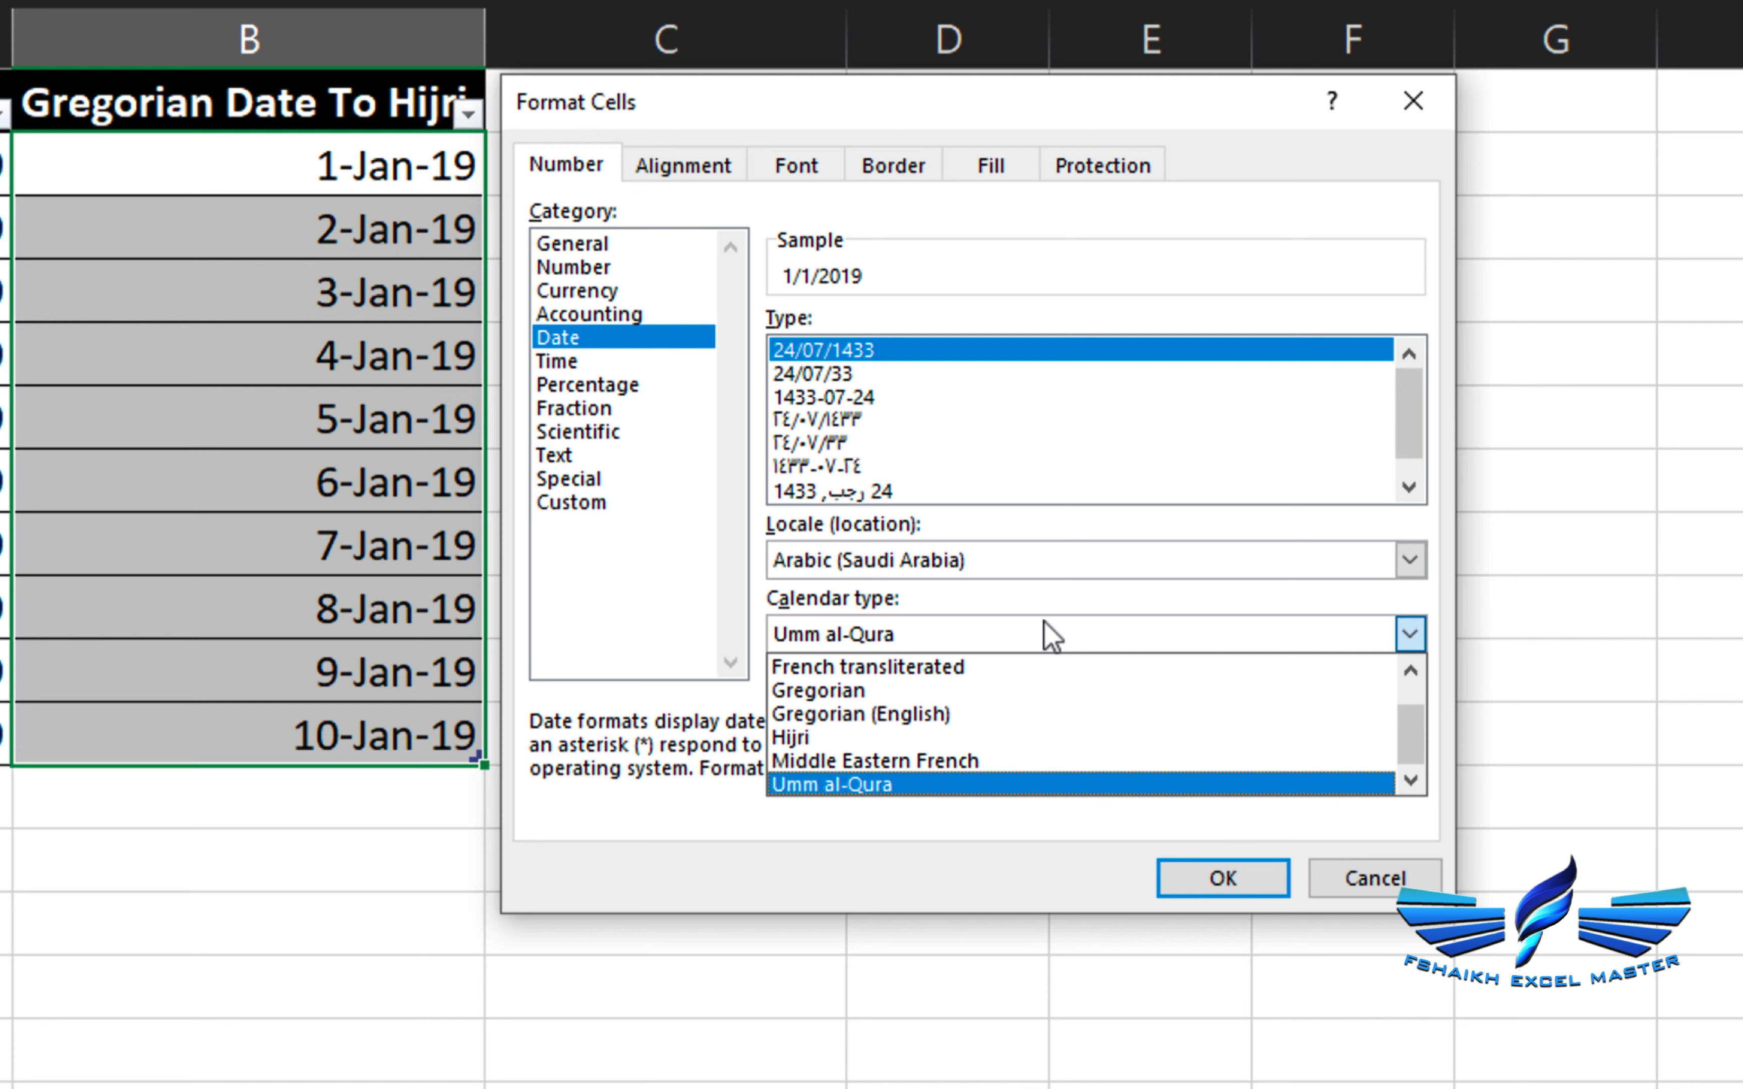
{"action": "left_click", "coordinate": [1032, 735]}
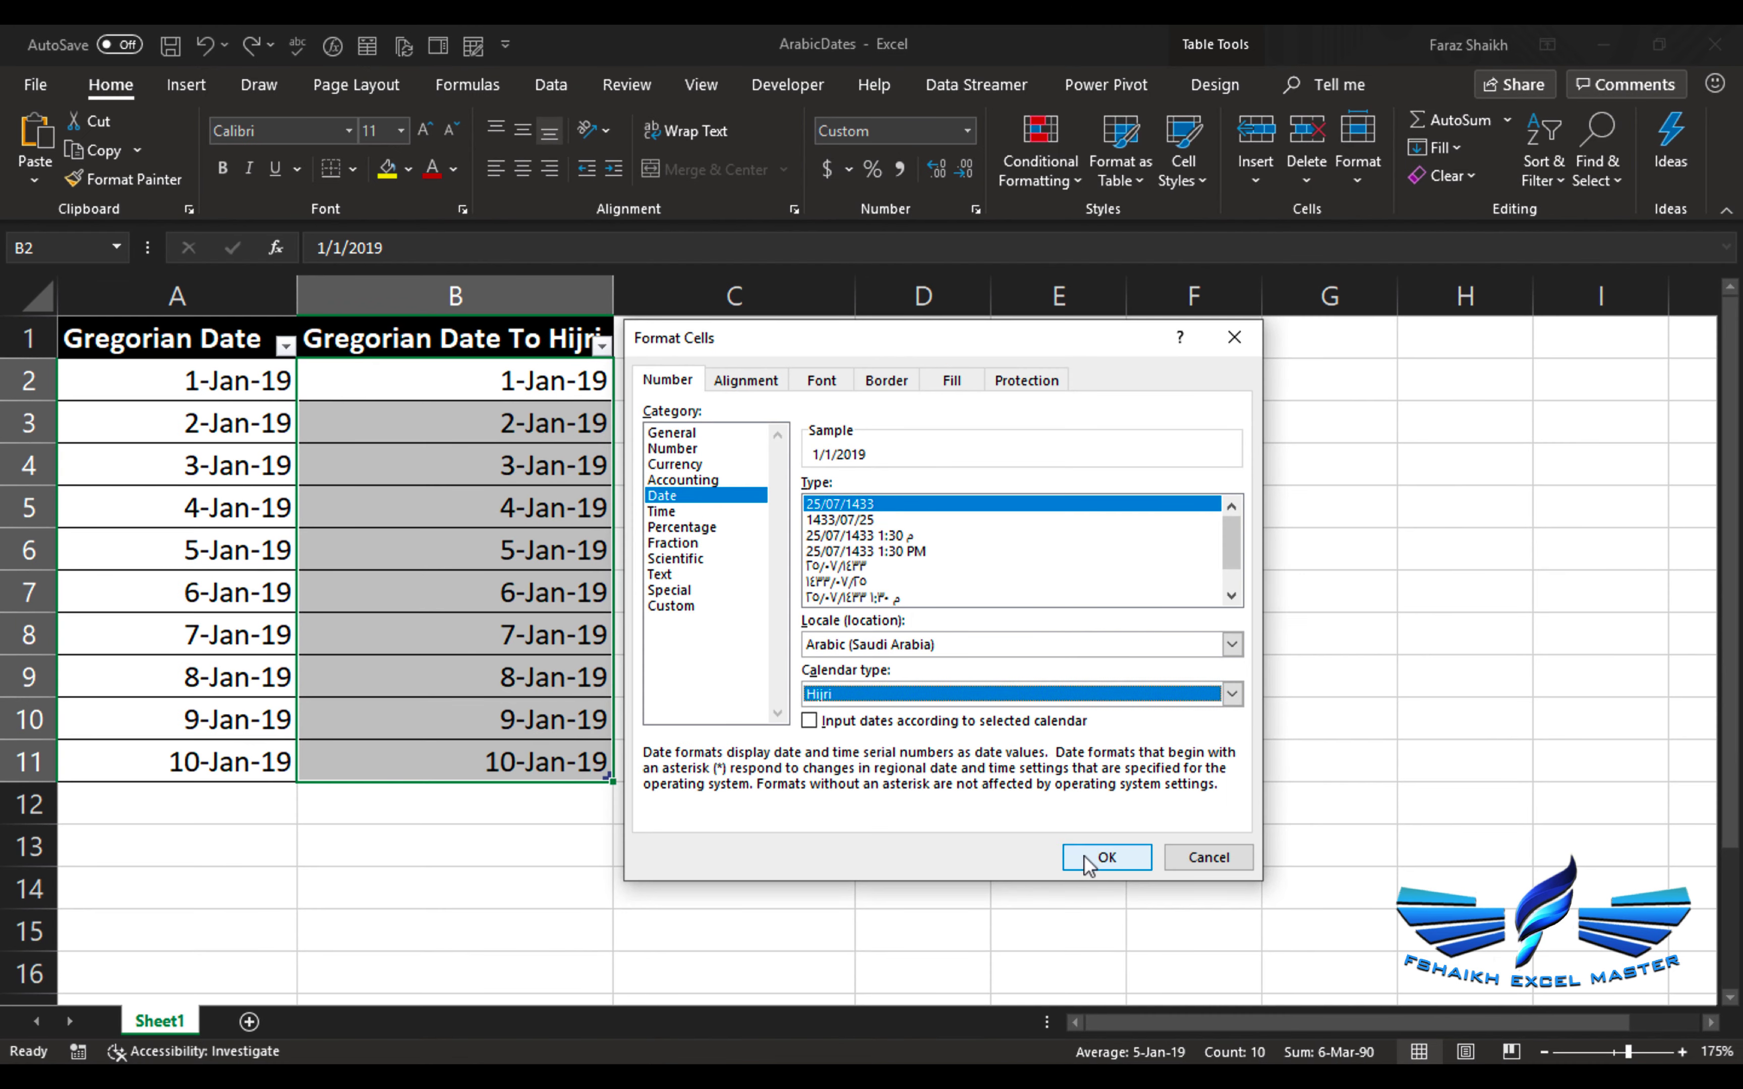
{"action": "left_click", "coordinate": [1152, 872]}
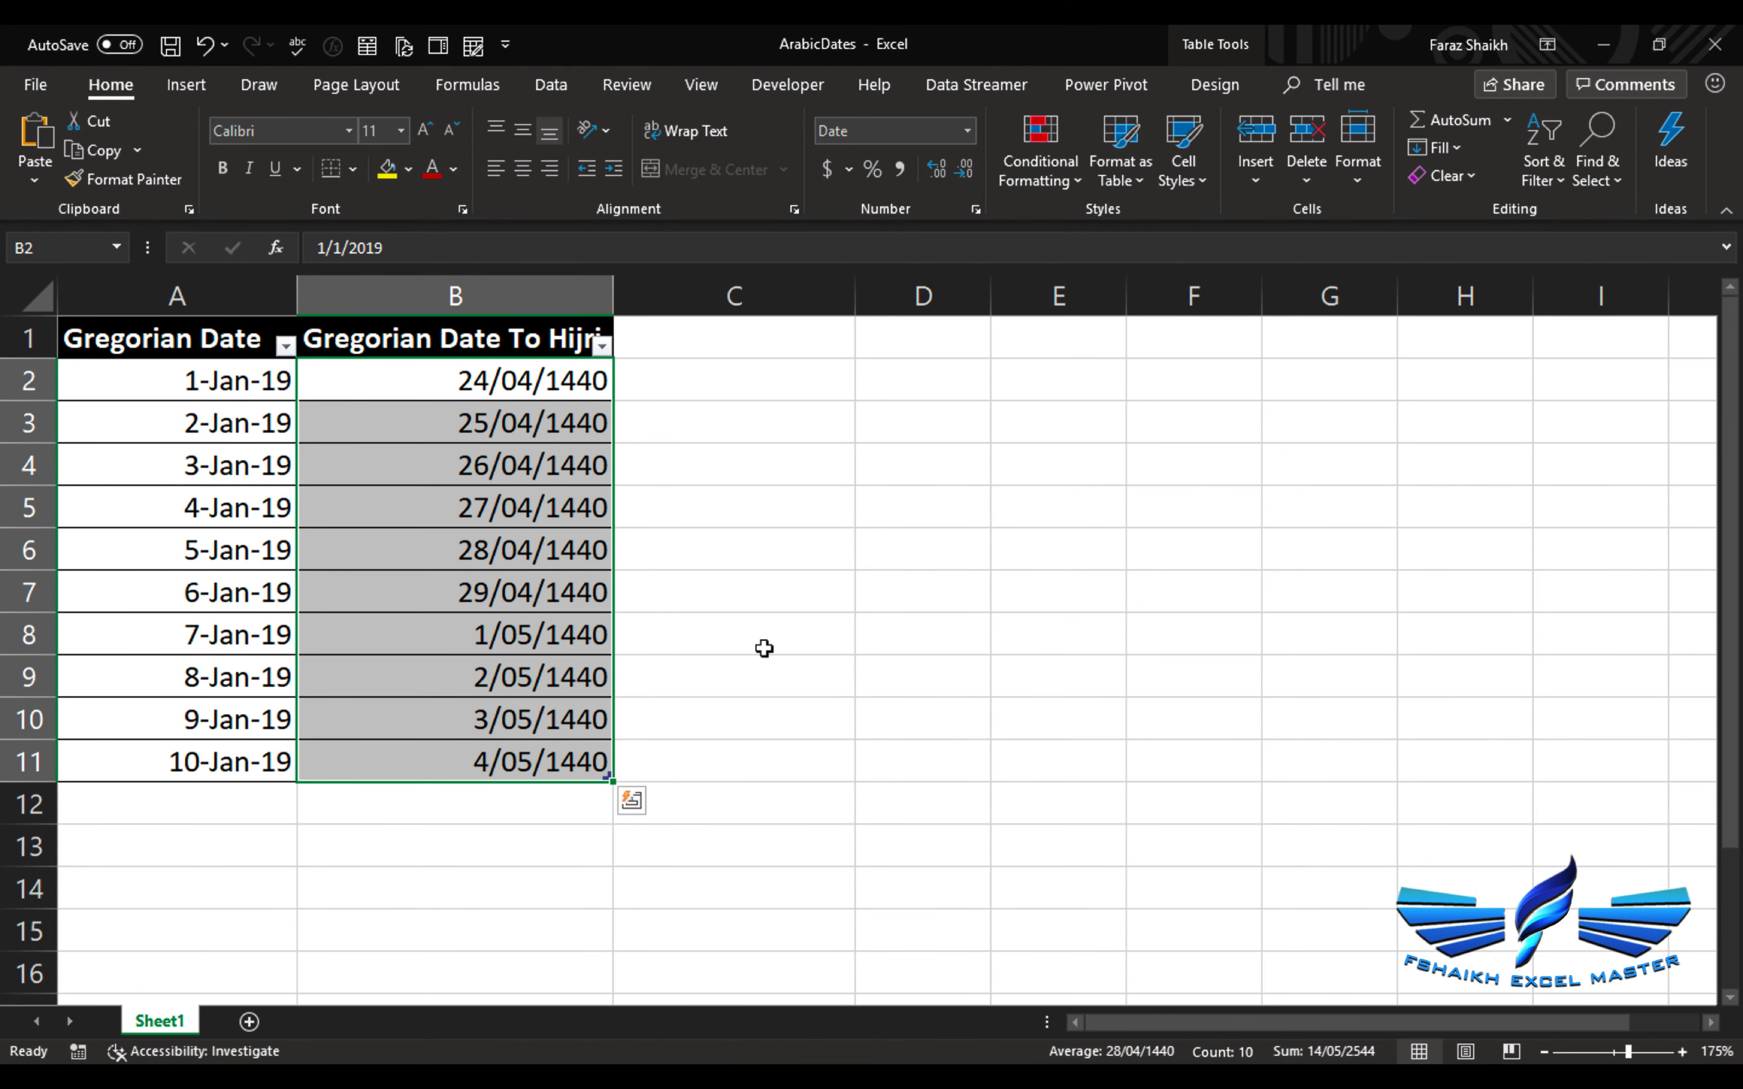
Display B2 in Number format, and restore its Hijri date format by copying the formatting from B3 with Format Painter.
{"action": "left_click", "coordinate": [548, 375]}
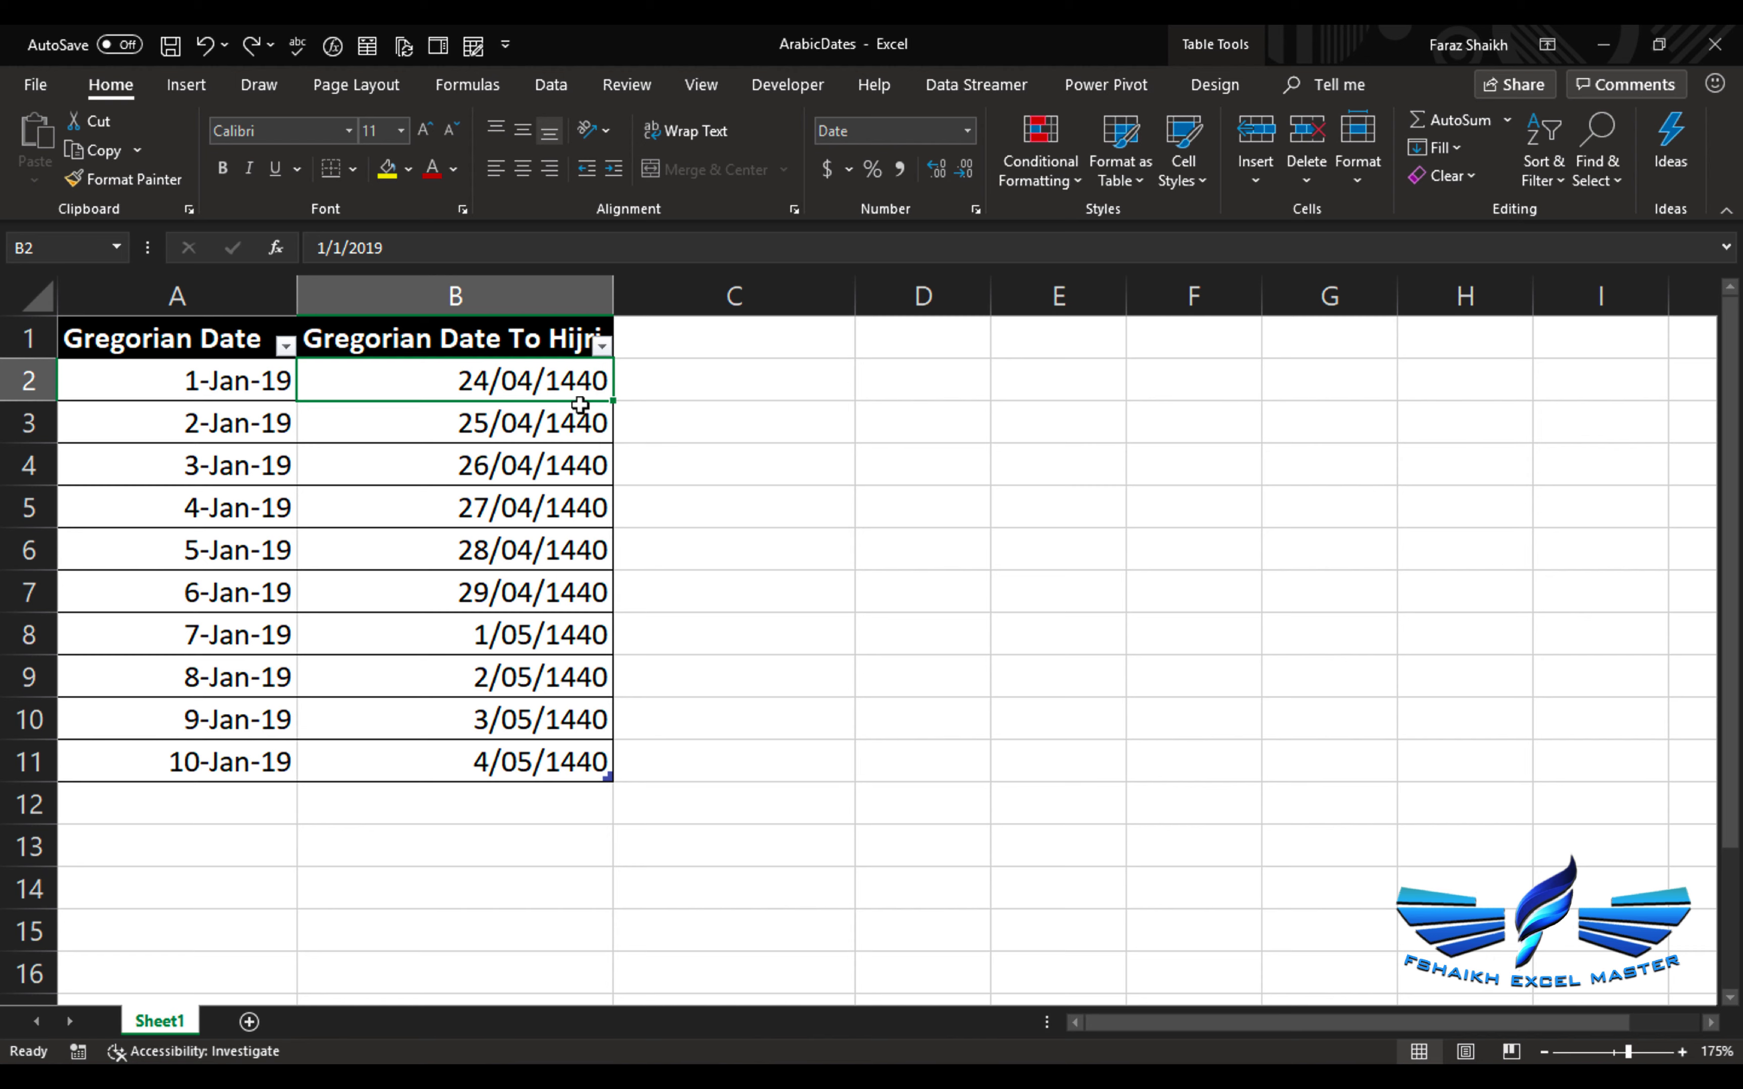
{"action": "key", "text": "ctrl+shift+1"}
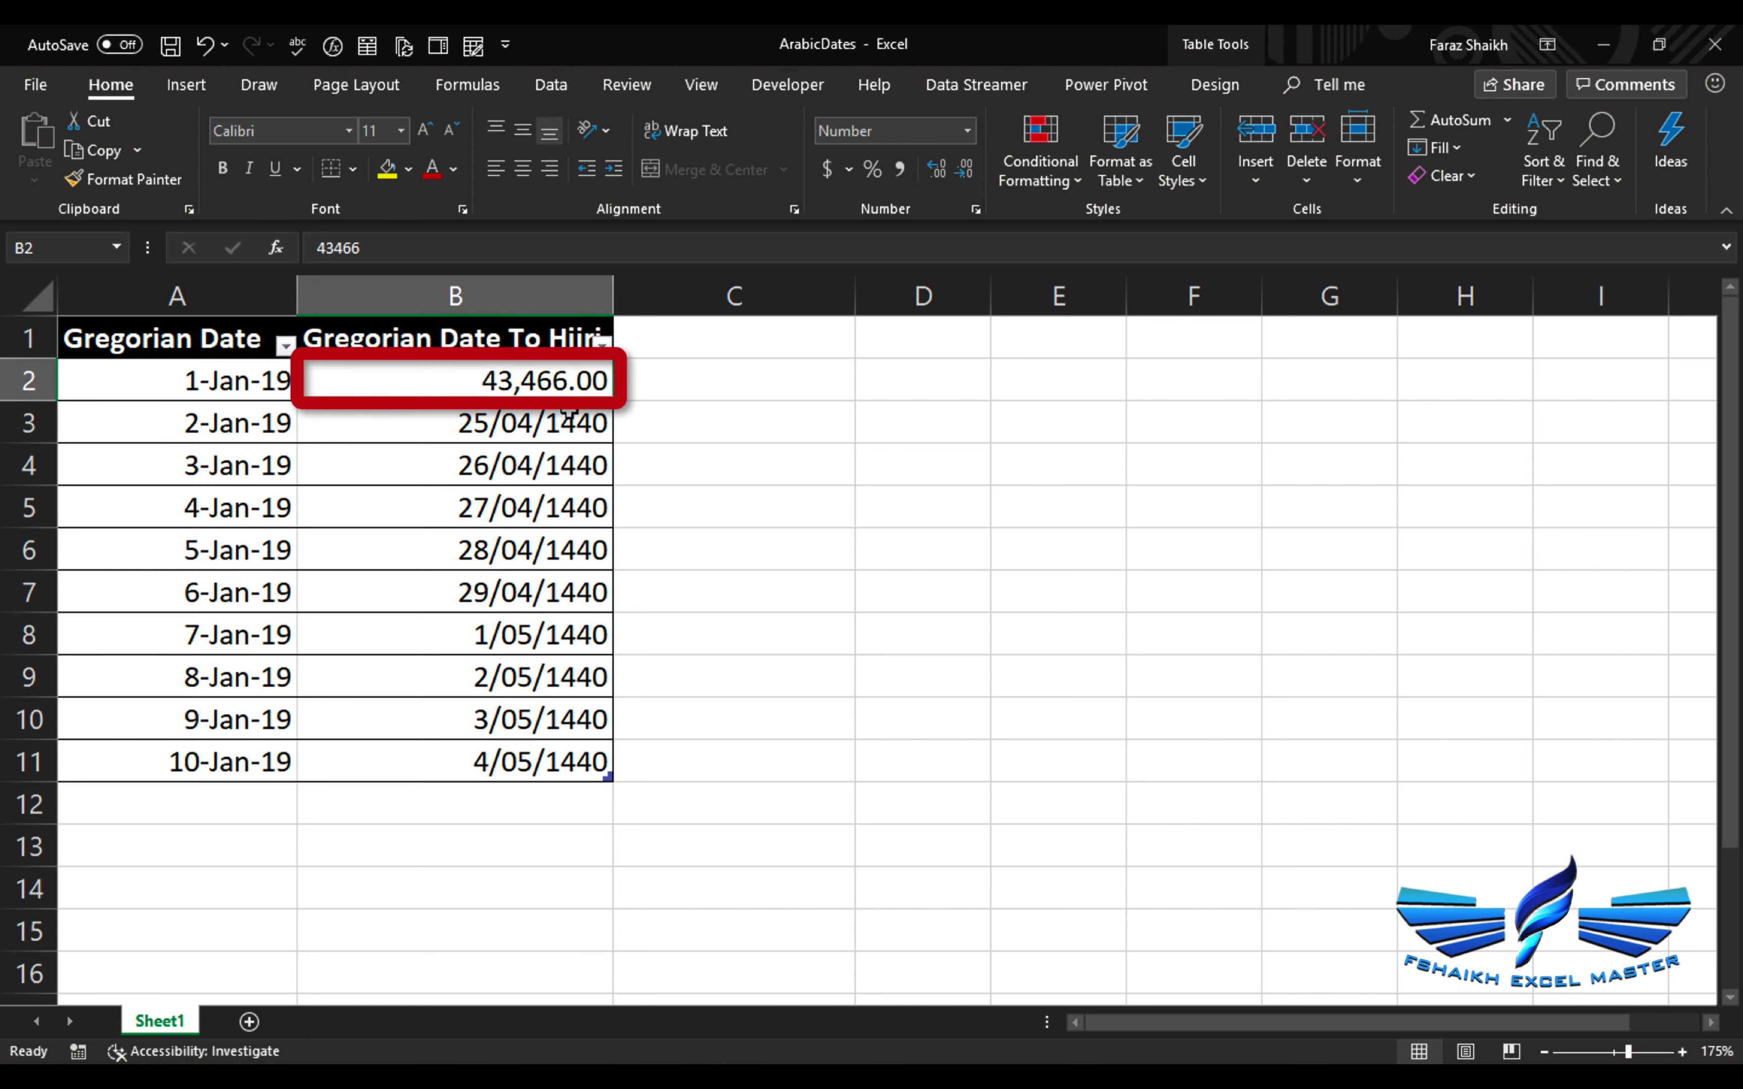
{"action": "left_click", "coordinate": [552, 425]}
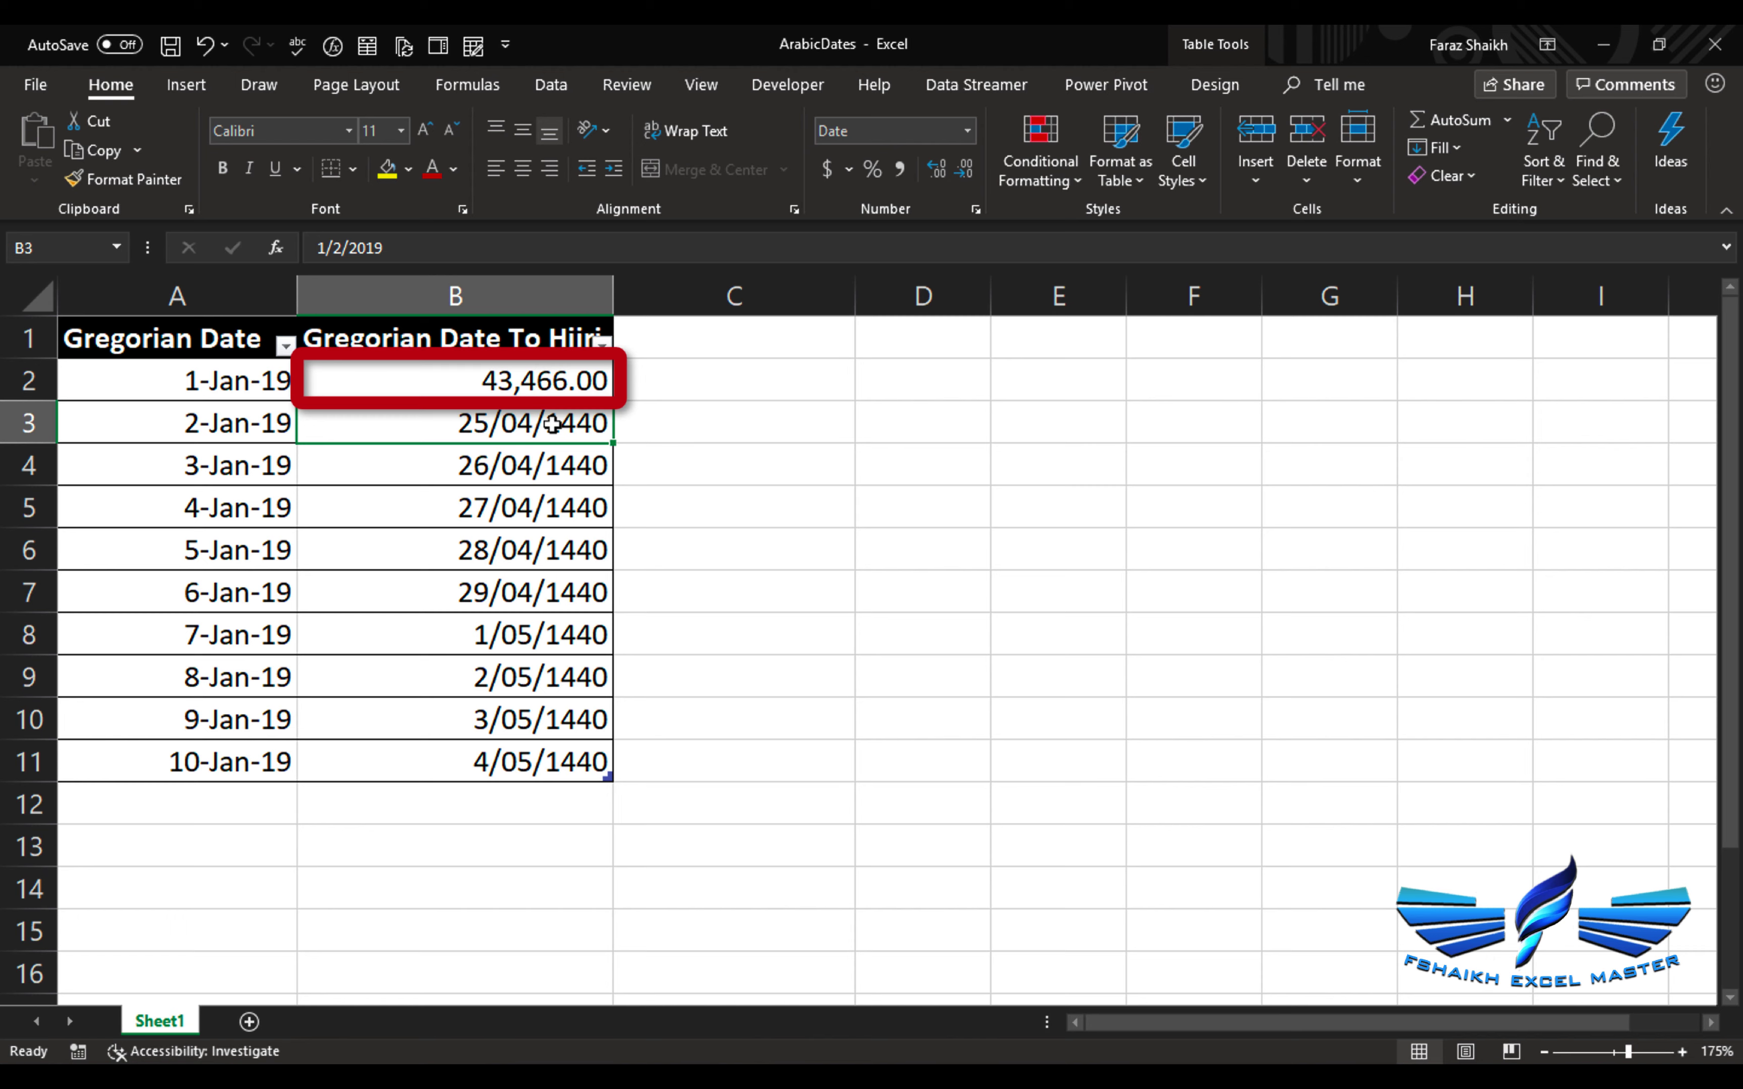
{"action": "left_click", "coordinate": [167, 179]}
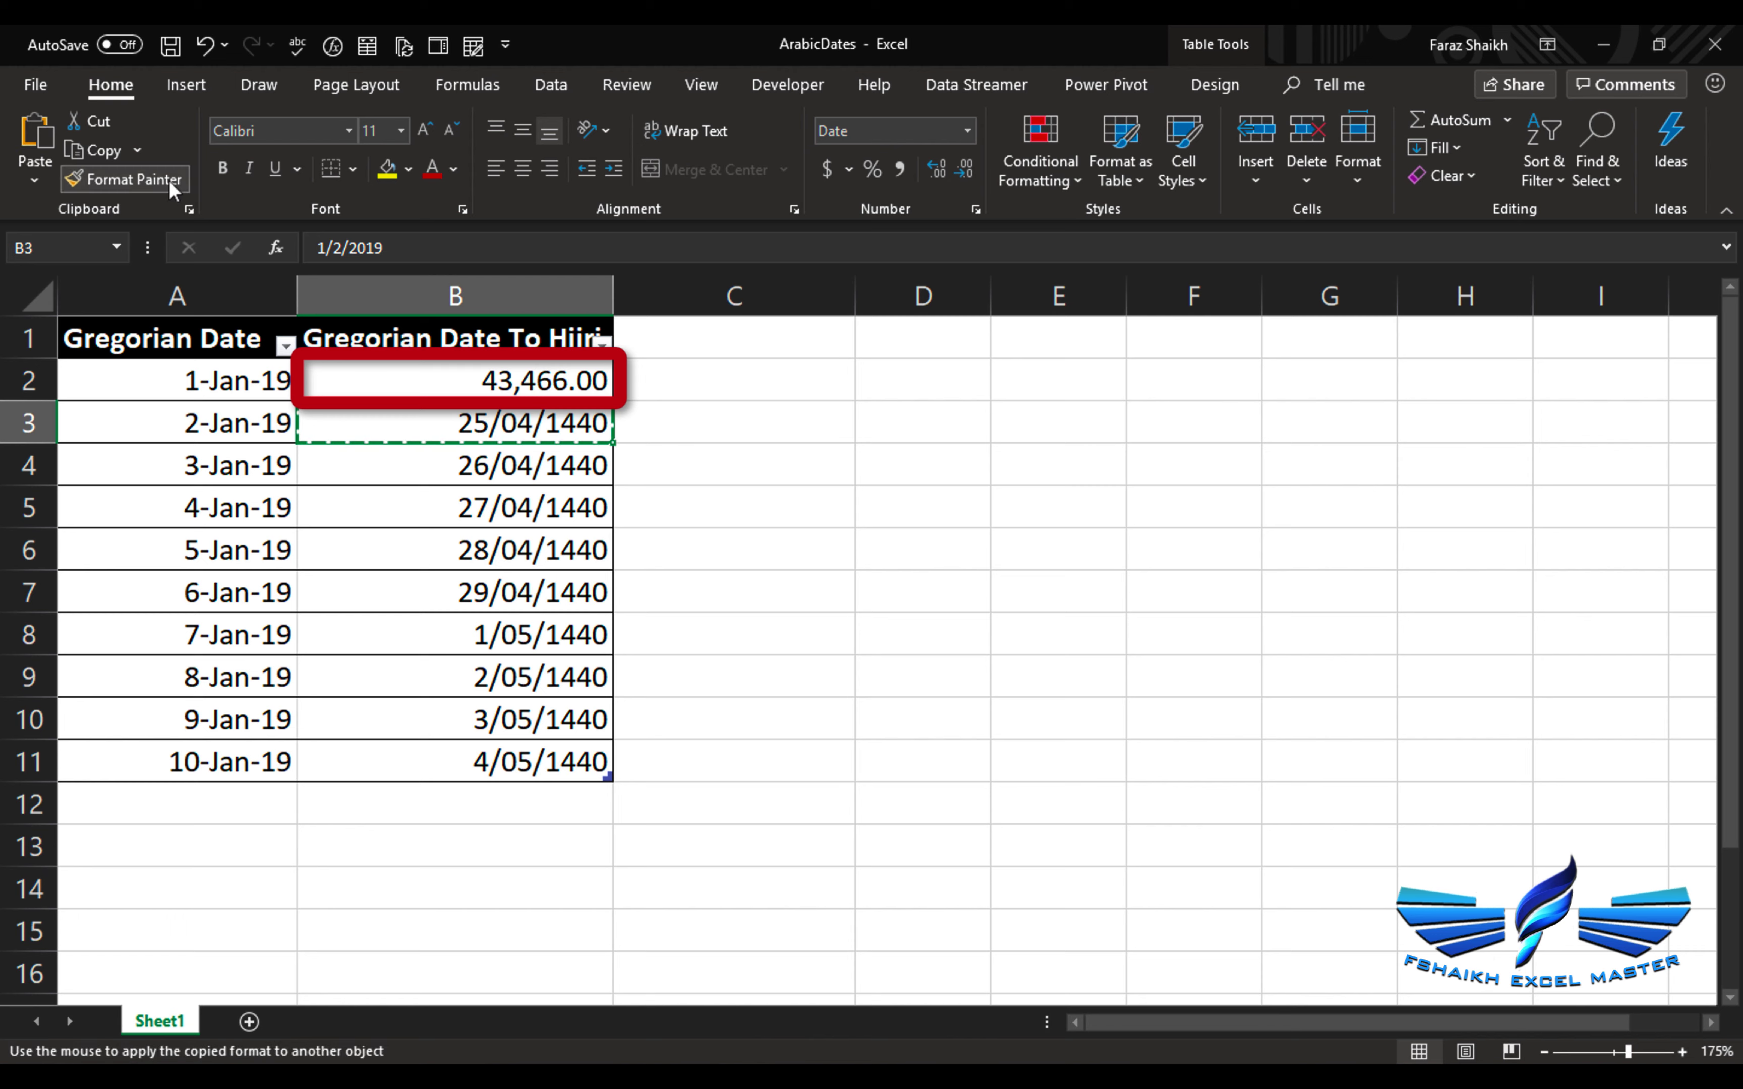
{"action": "left_click", "coordinate": [466, 378]}
Examine the year and month groups in the filter of the Gregorian Date To Hijri column.
{"action": "left_click", "coordinate": [601, 347]}
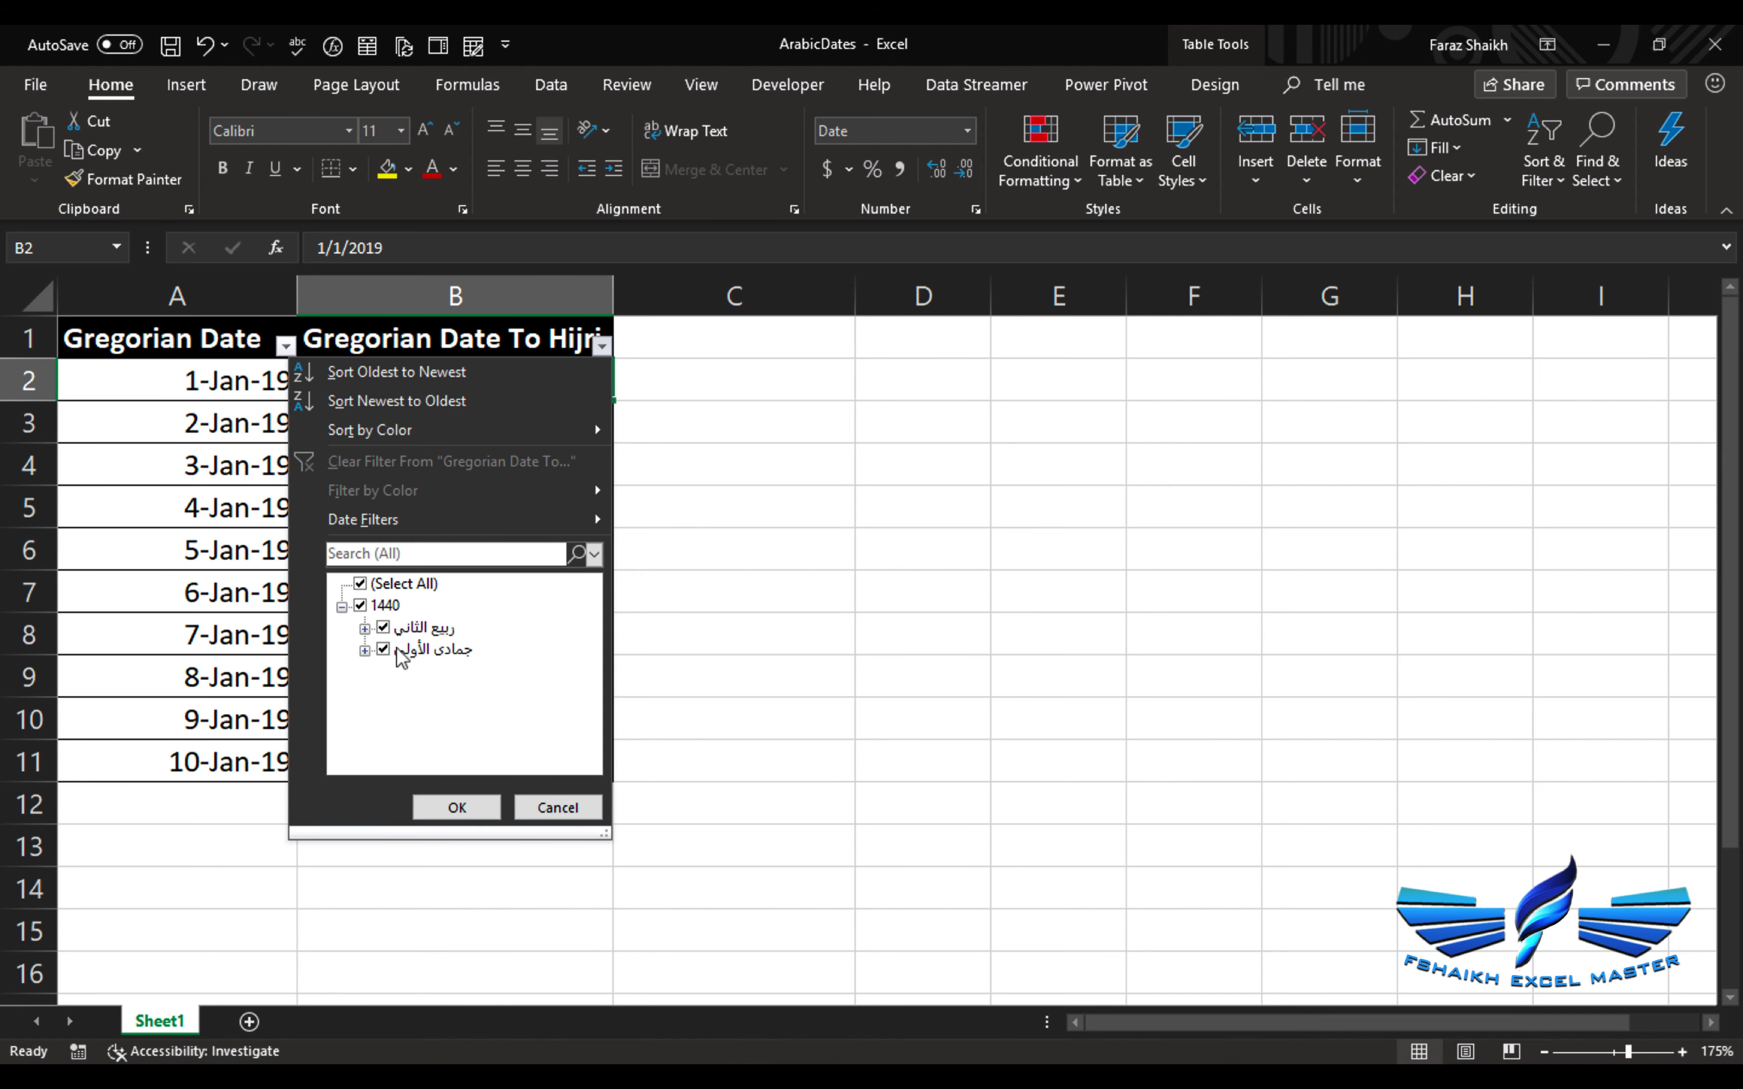
{"action": "left_click", "coordinate": [554, 809]}
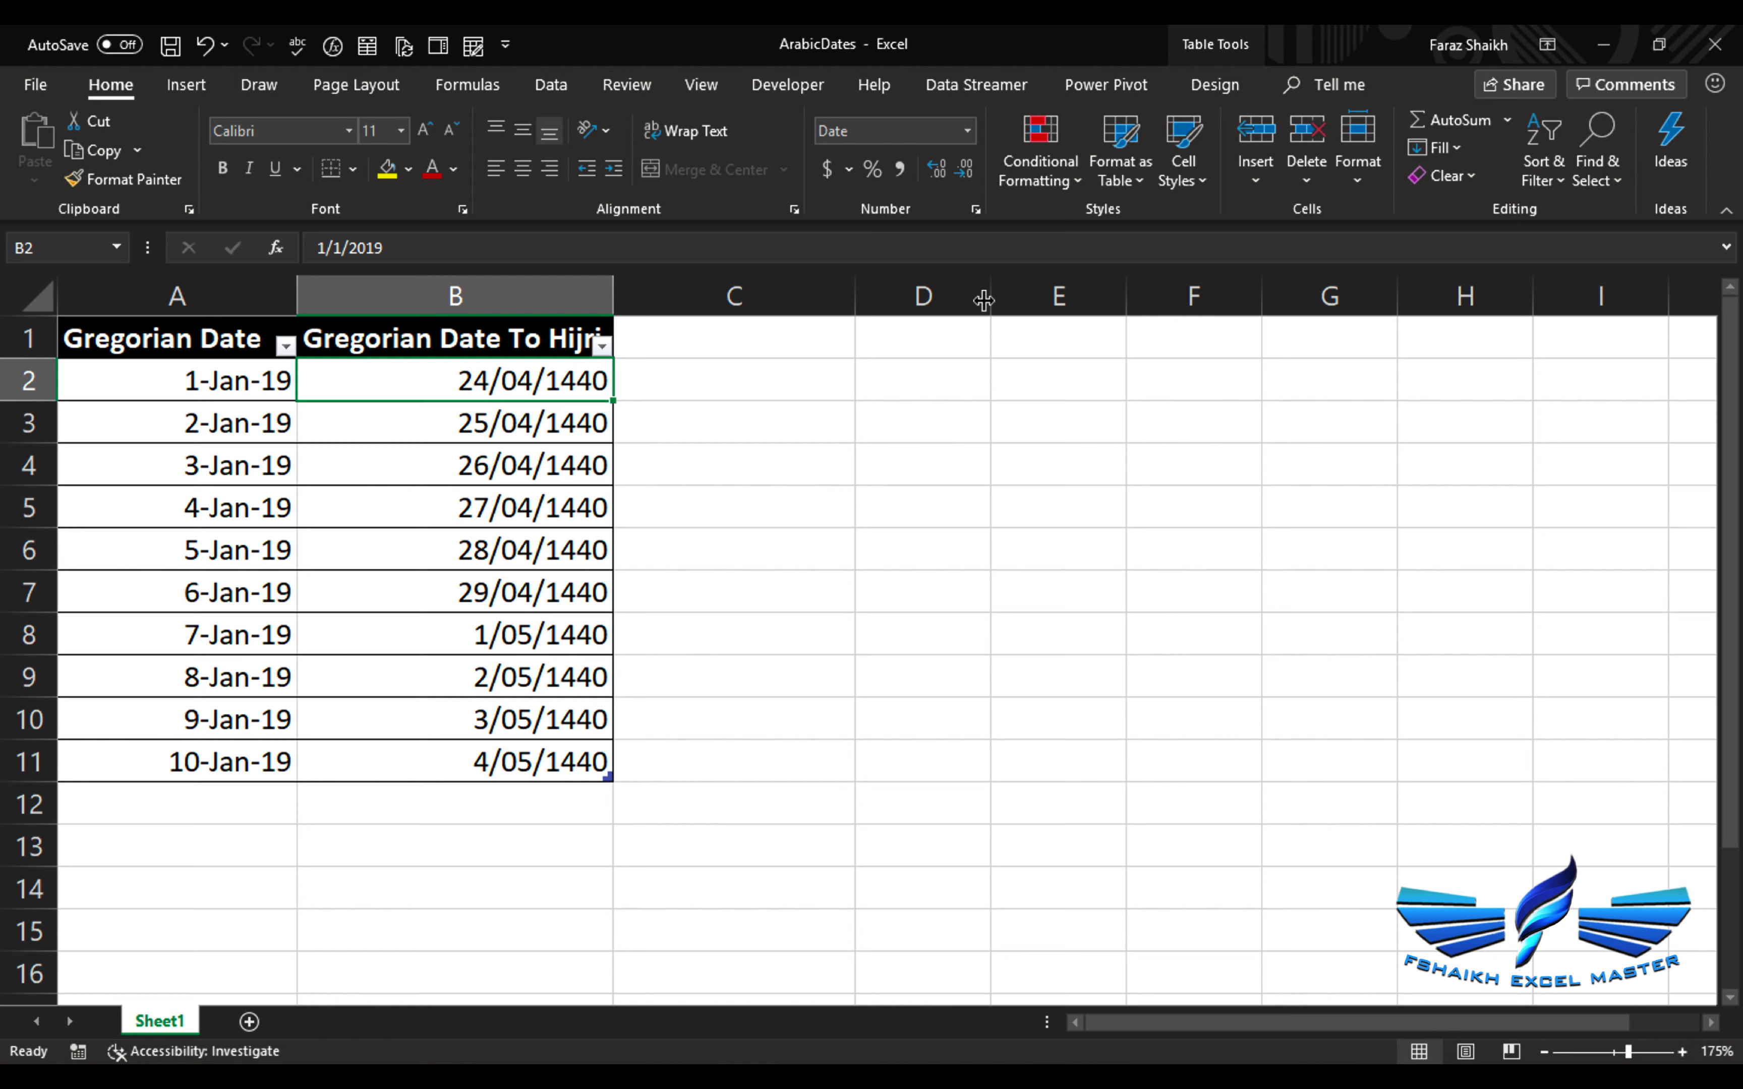
Widen column D and enter the Hijri date 24/04/1440 in cell D2.
{"action": "left_click_drag", "start_coordinate": [984, 299], "coordinate": [1148, 299]}
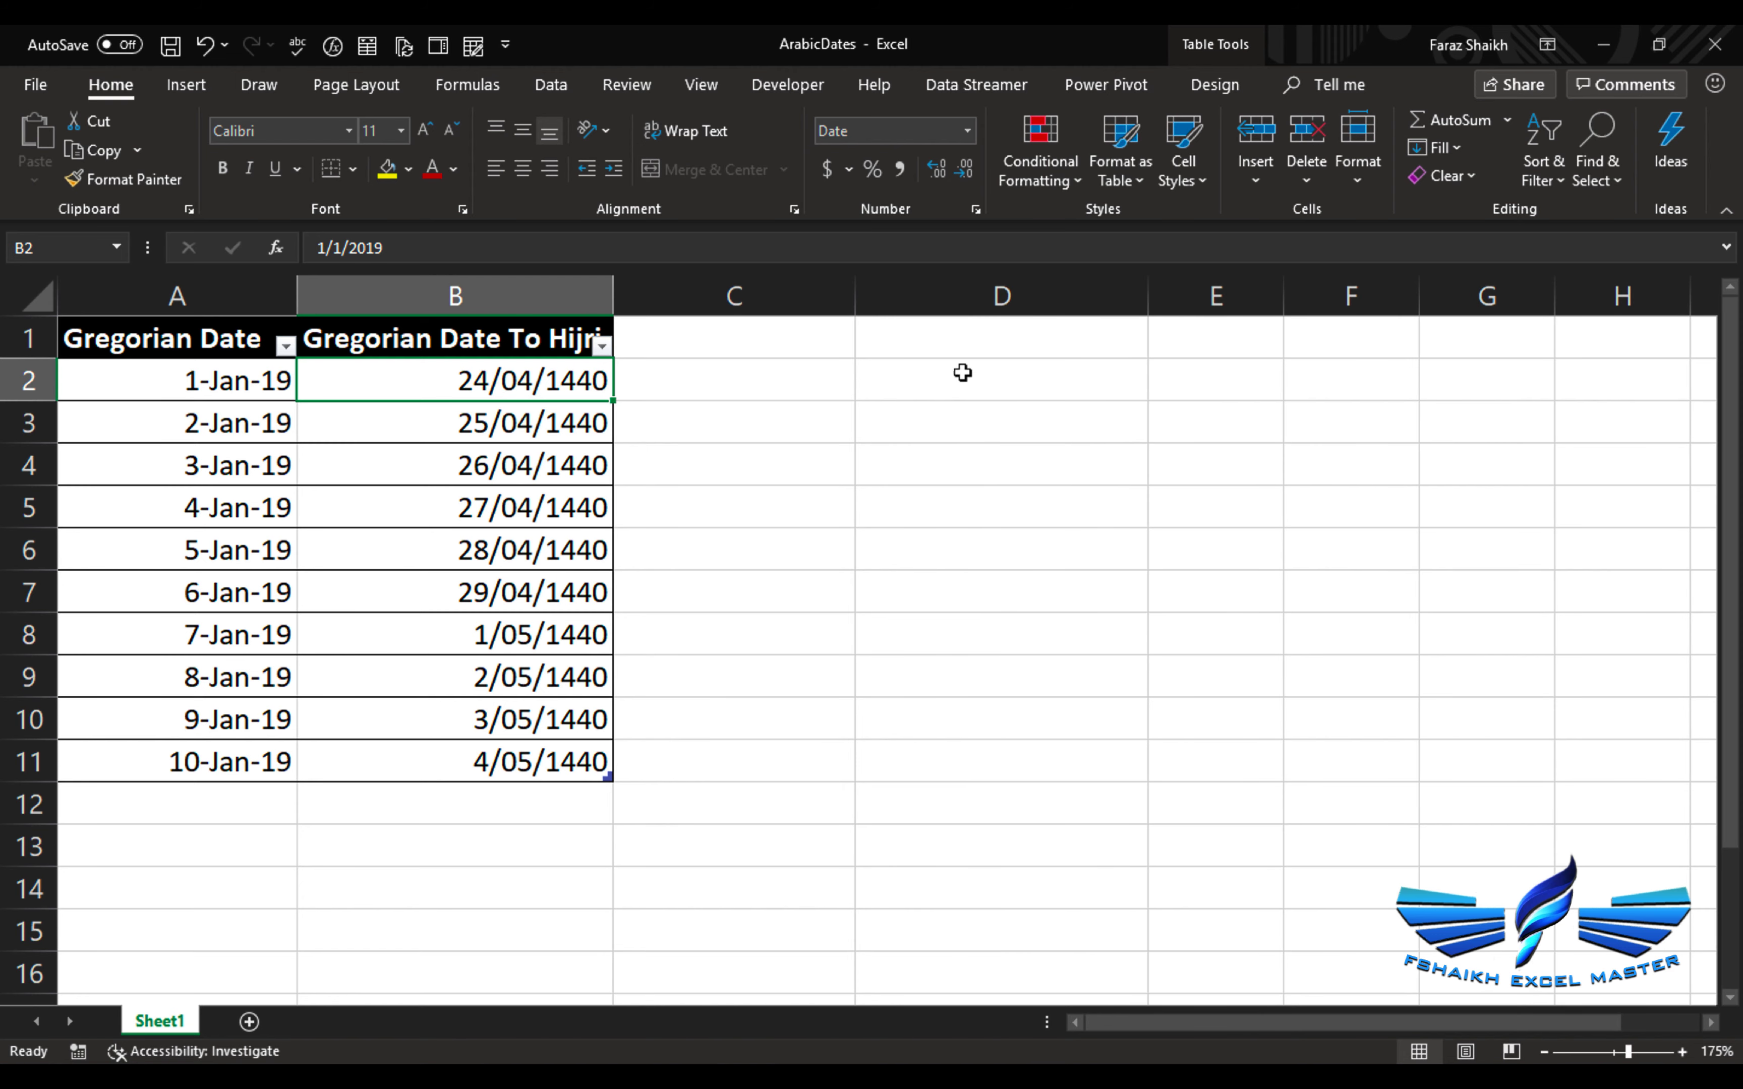
{"action": "left_click", "coordinate": [965, 385]}
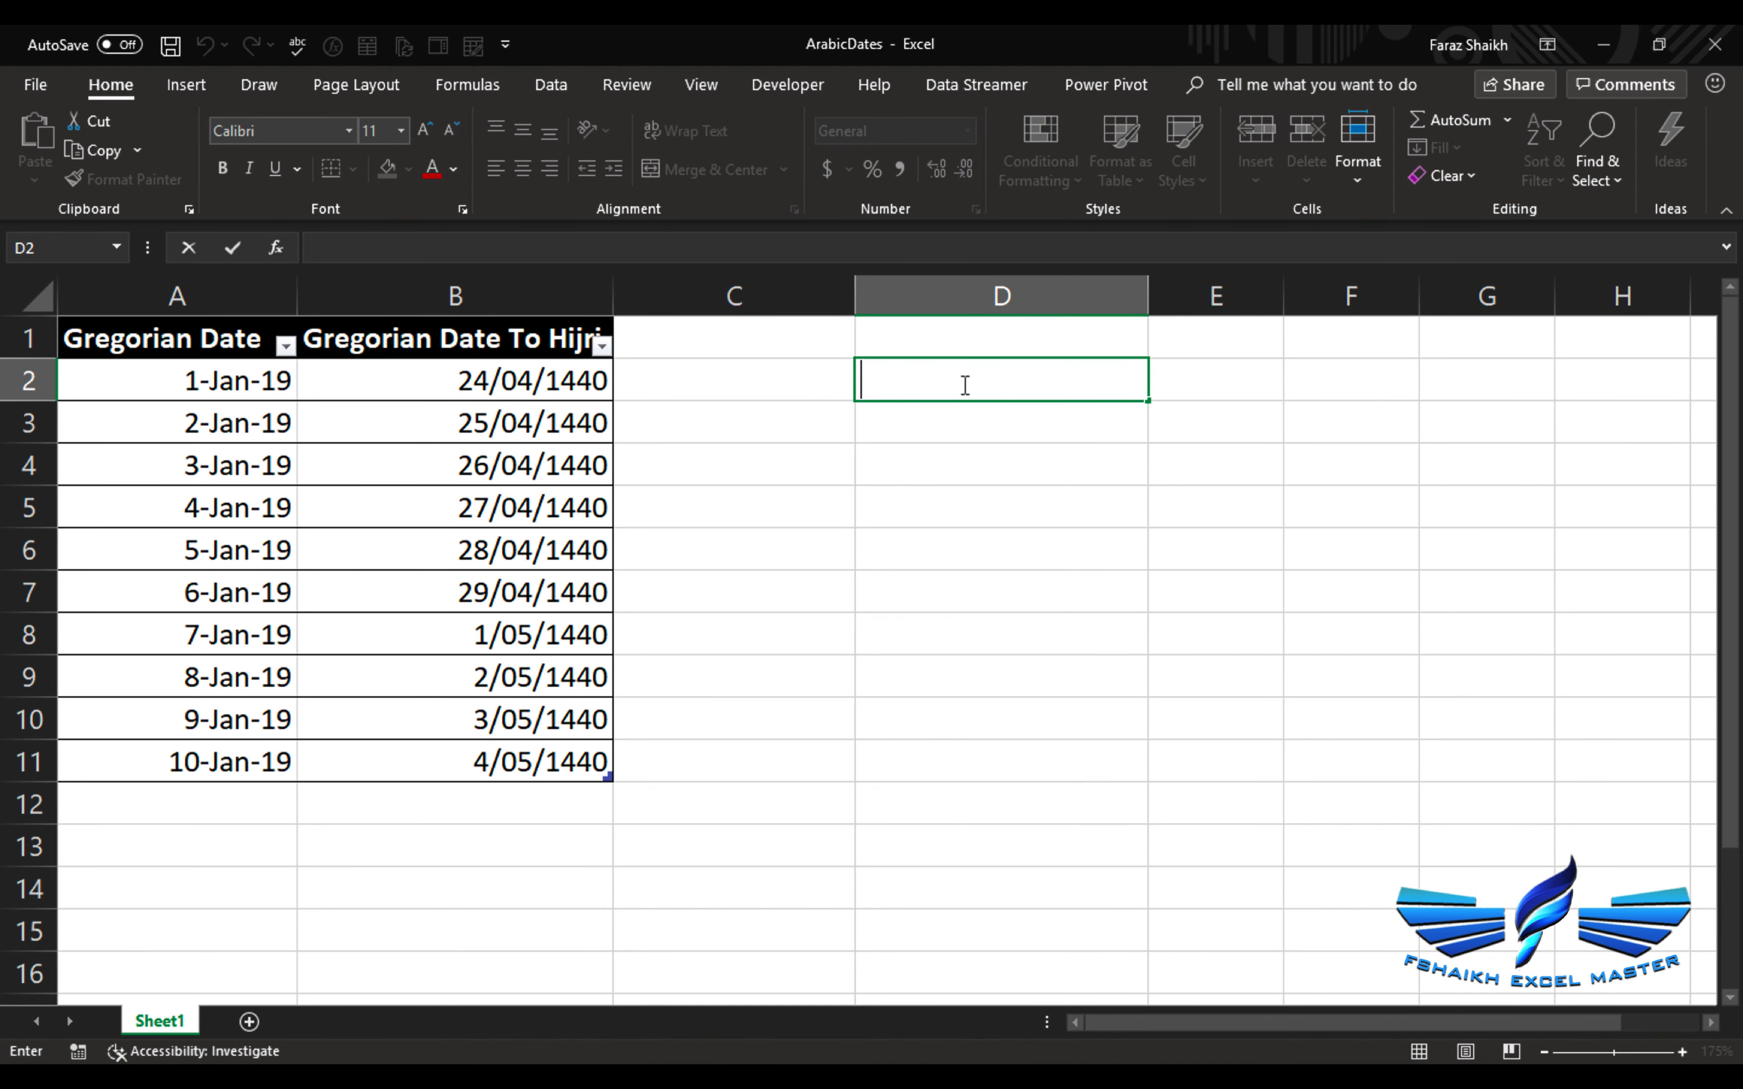
{"action": "type", "text": "24/04/"}
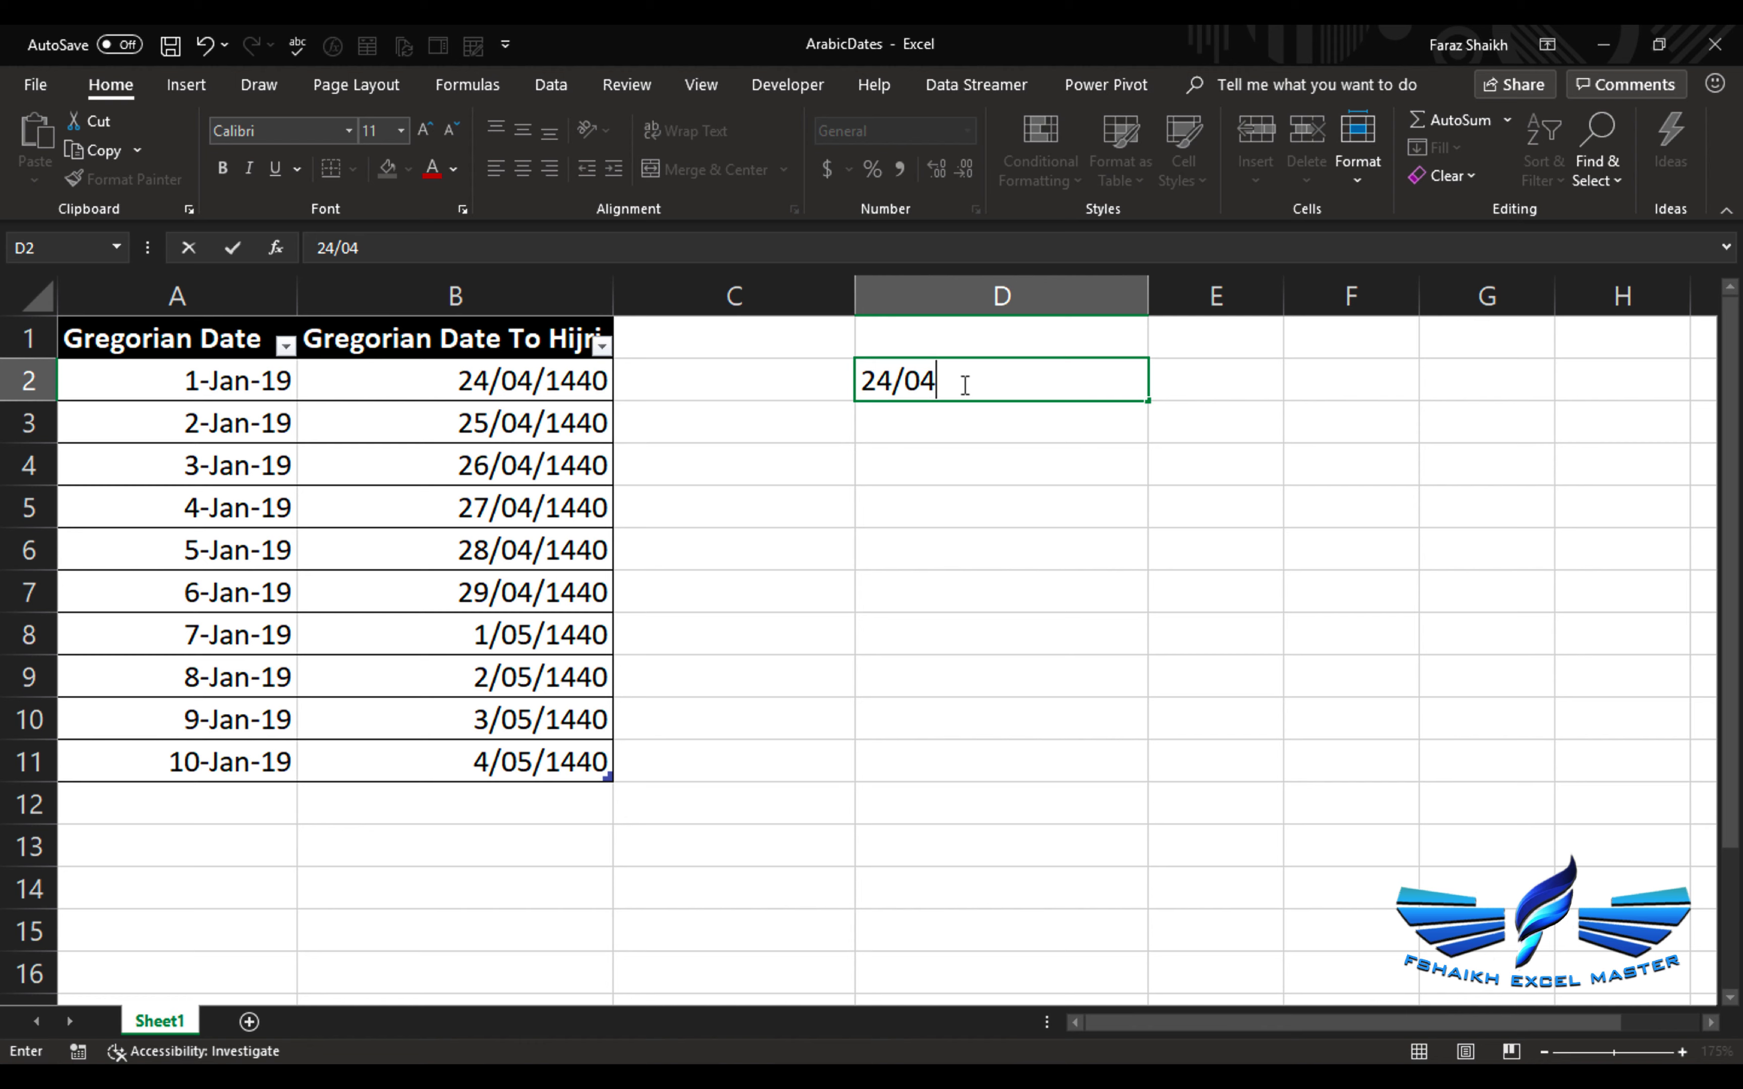
{"action": "type", "text": "1440"}
{"action": "key", "text": "Return"}
{"action": "left_click", "coordinate": [962, 382]}
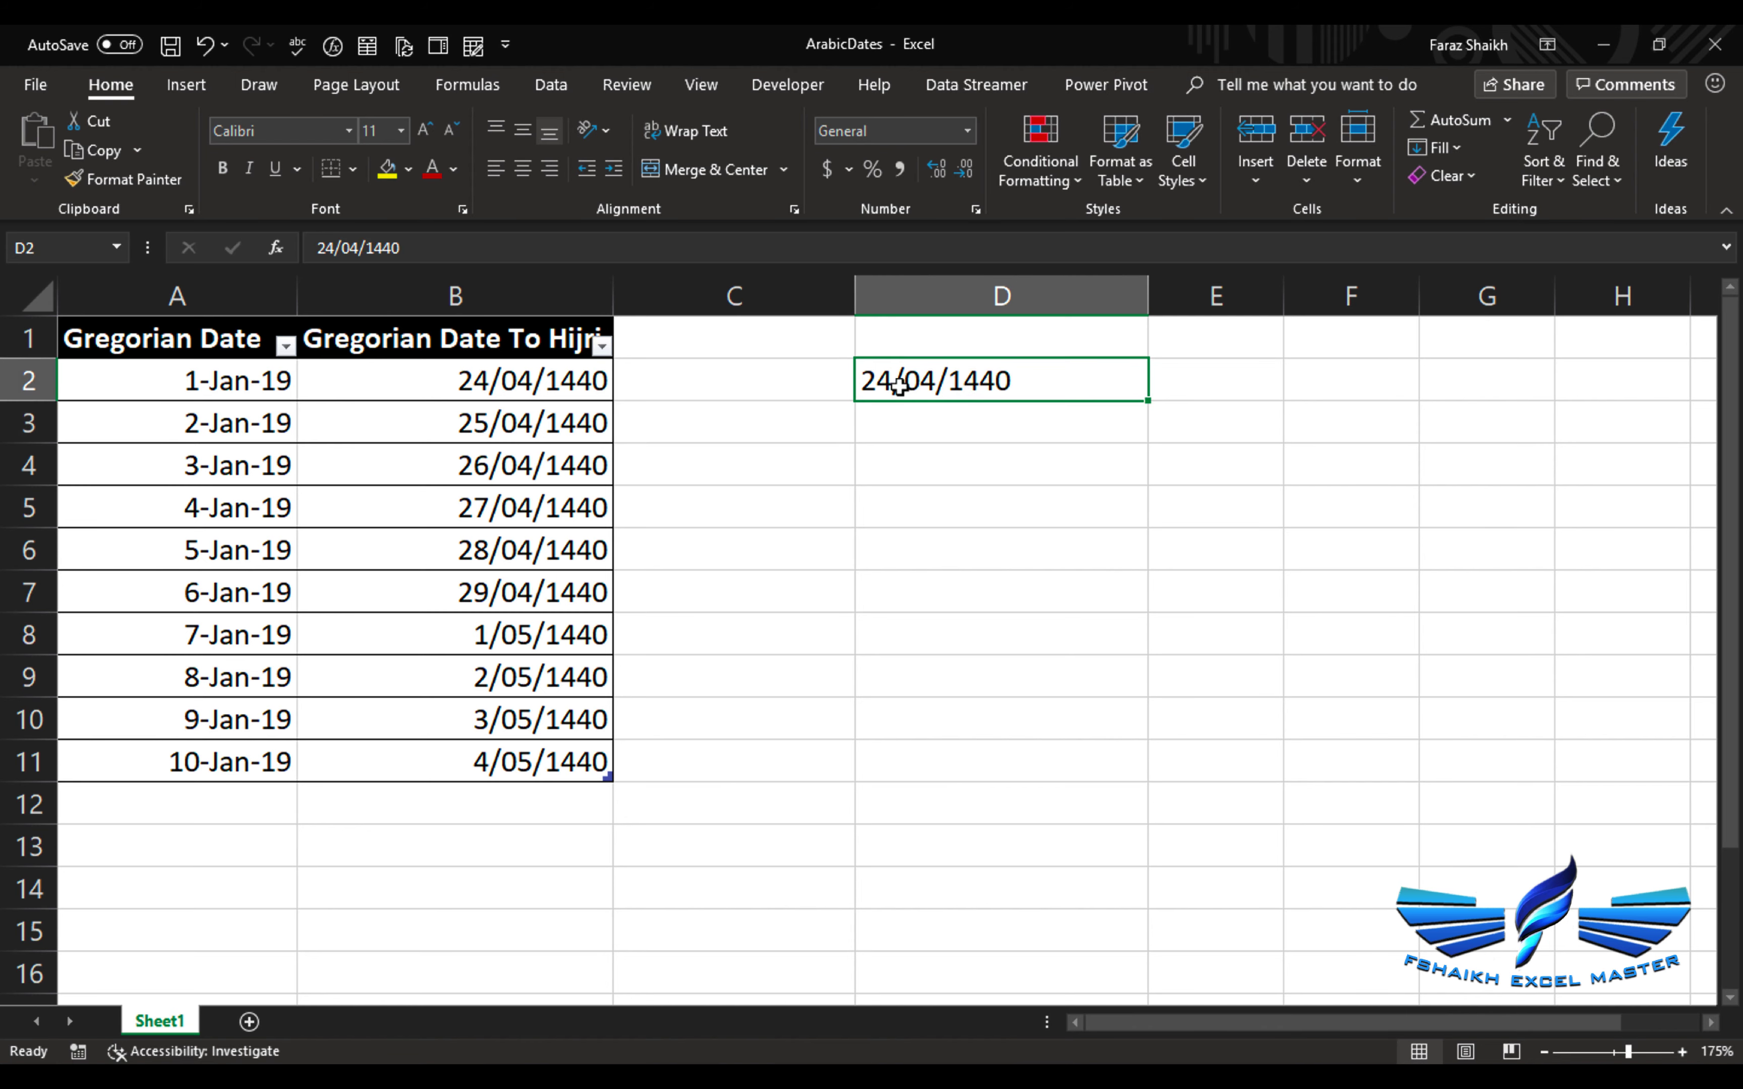
Enter the Hijri date in month-first order as 04/24/1440 in cell D3.
{"action": "left_click", "coordinate": [904, 424]}
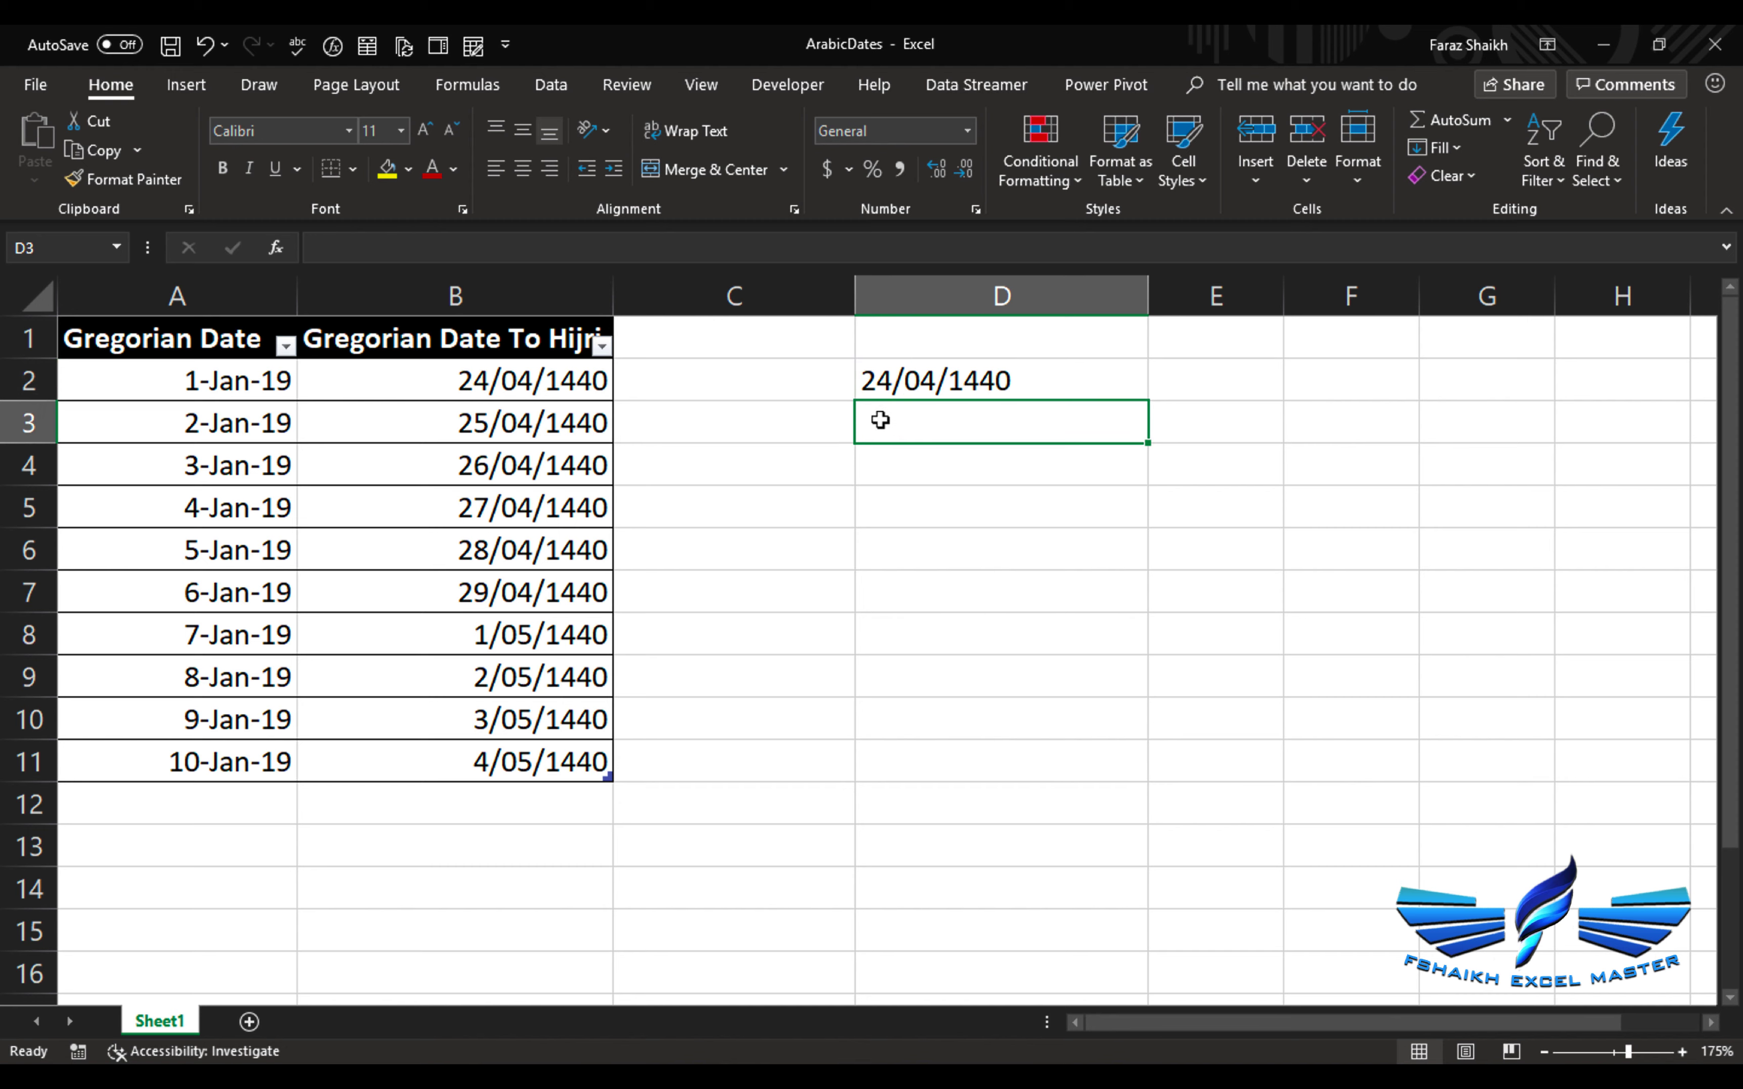
{"action": "type", "text": "04/"}
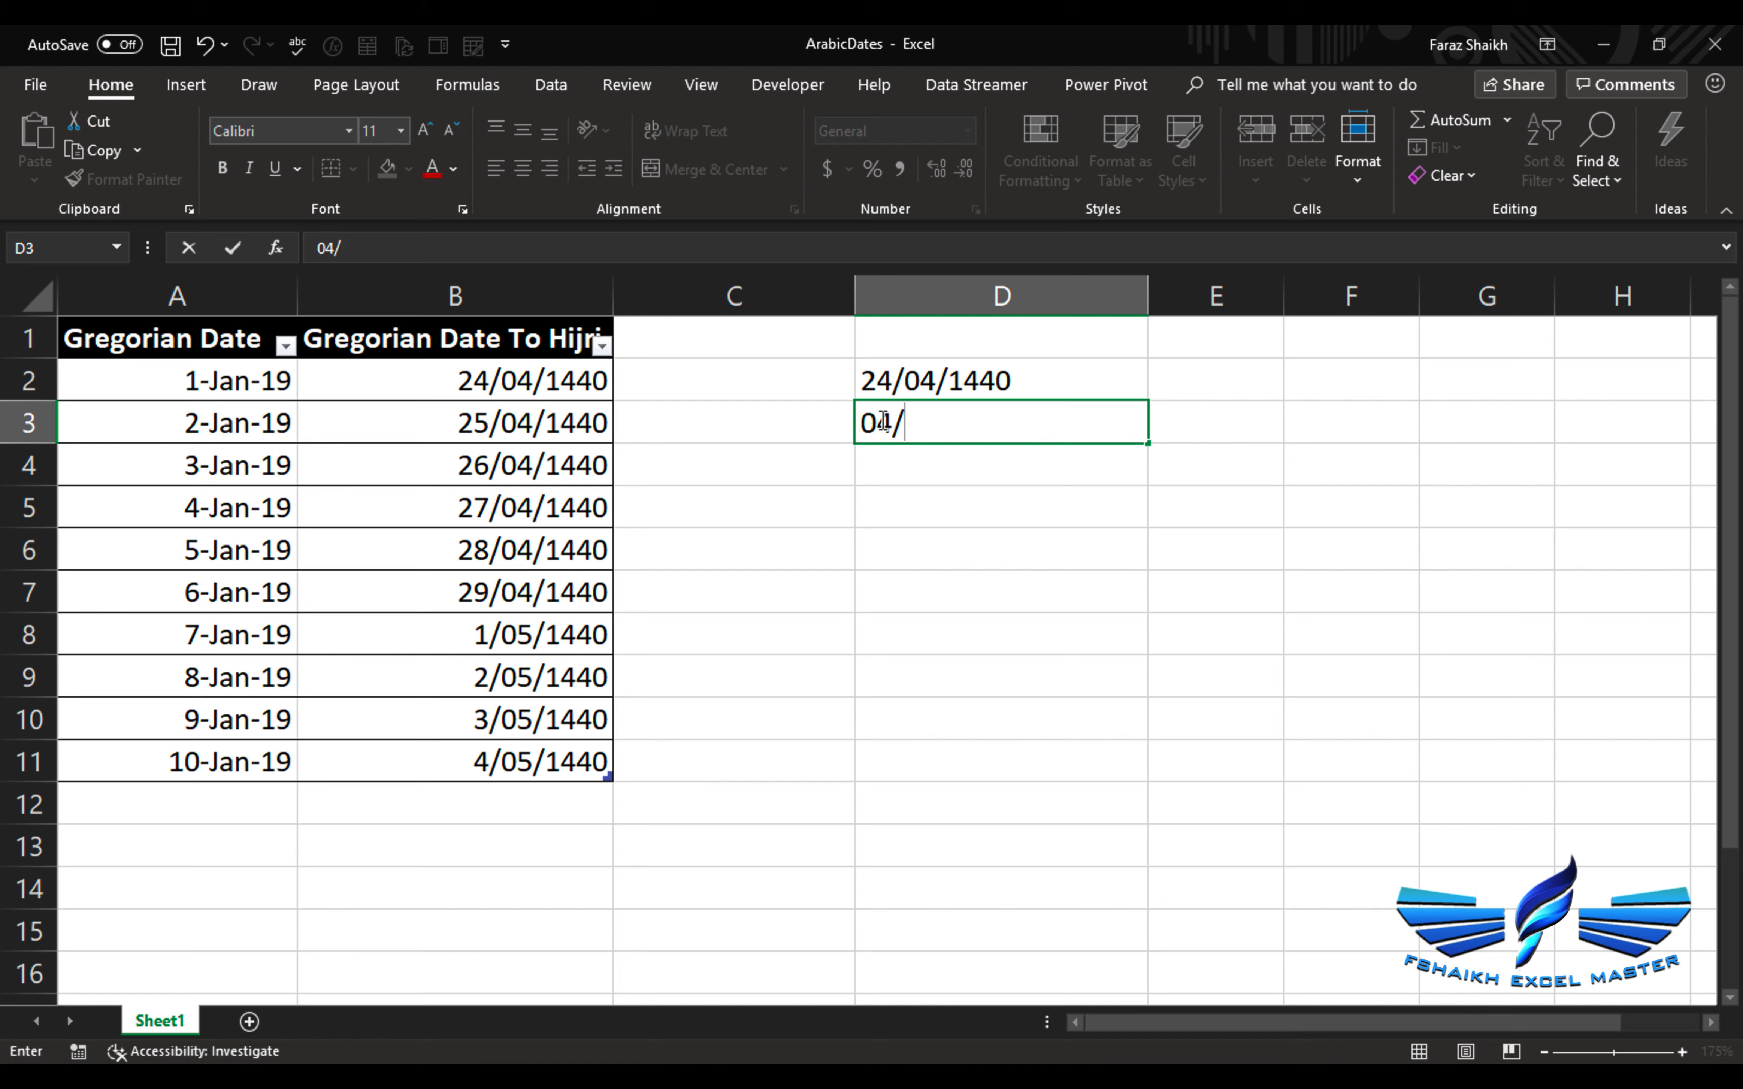
{"action": "type", "text": "24/"}
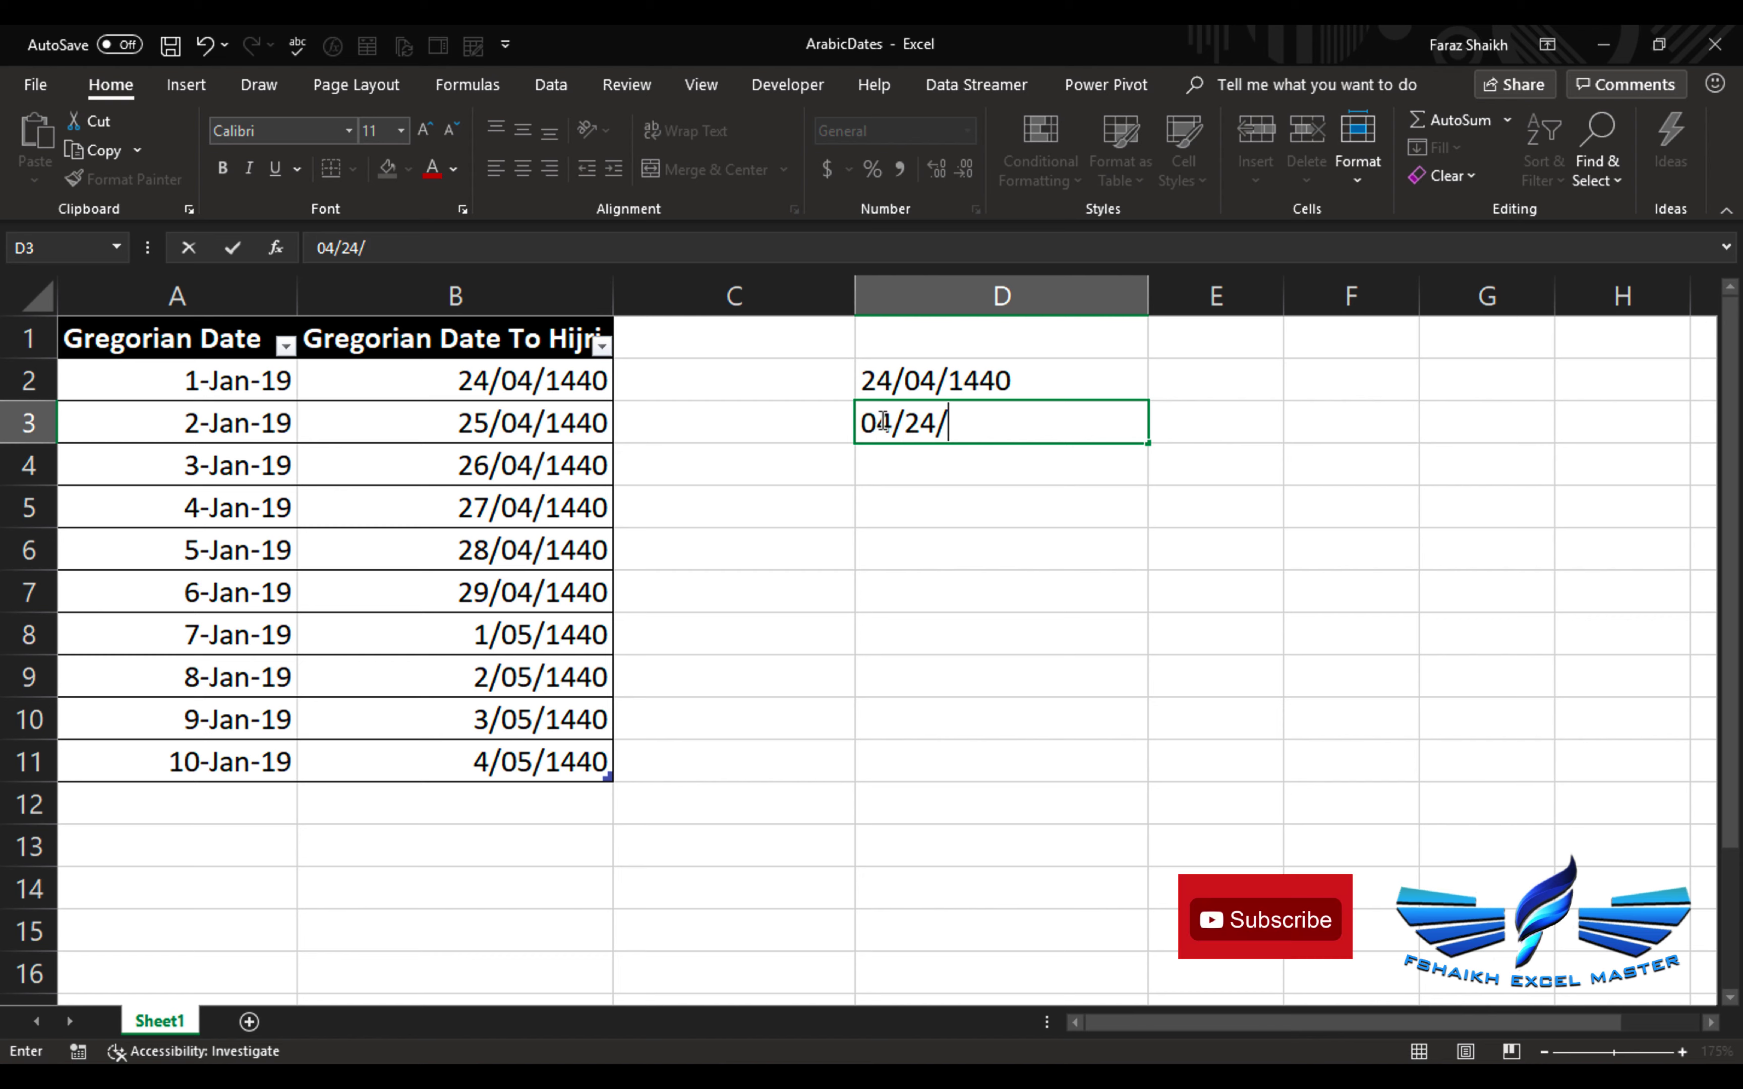
{"action": "type", "text": "1440"}
{"action": "key", "text": "ctrl+Return"}
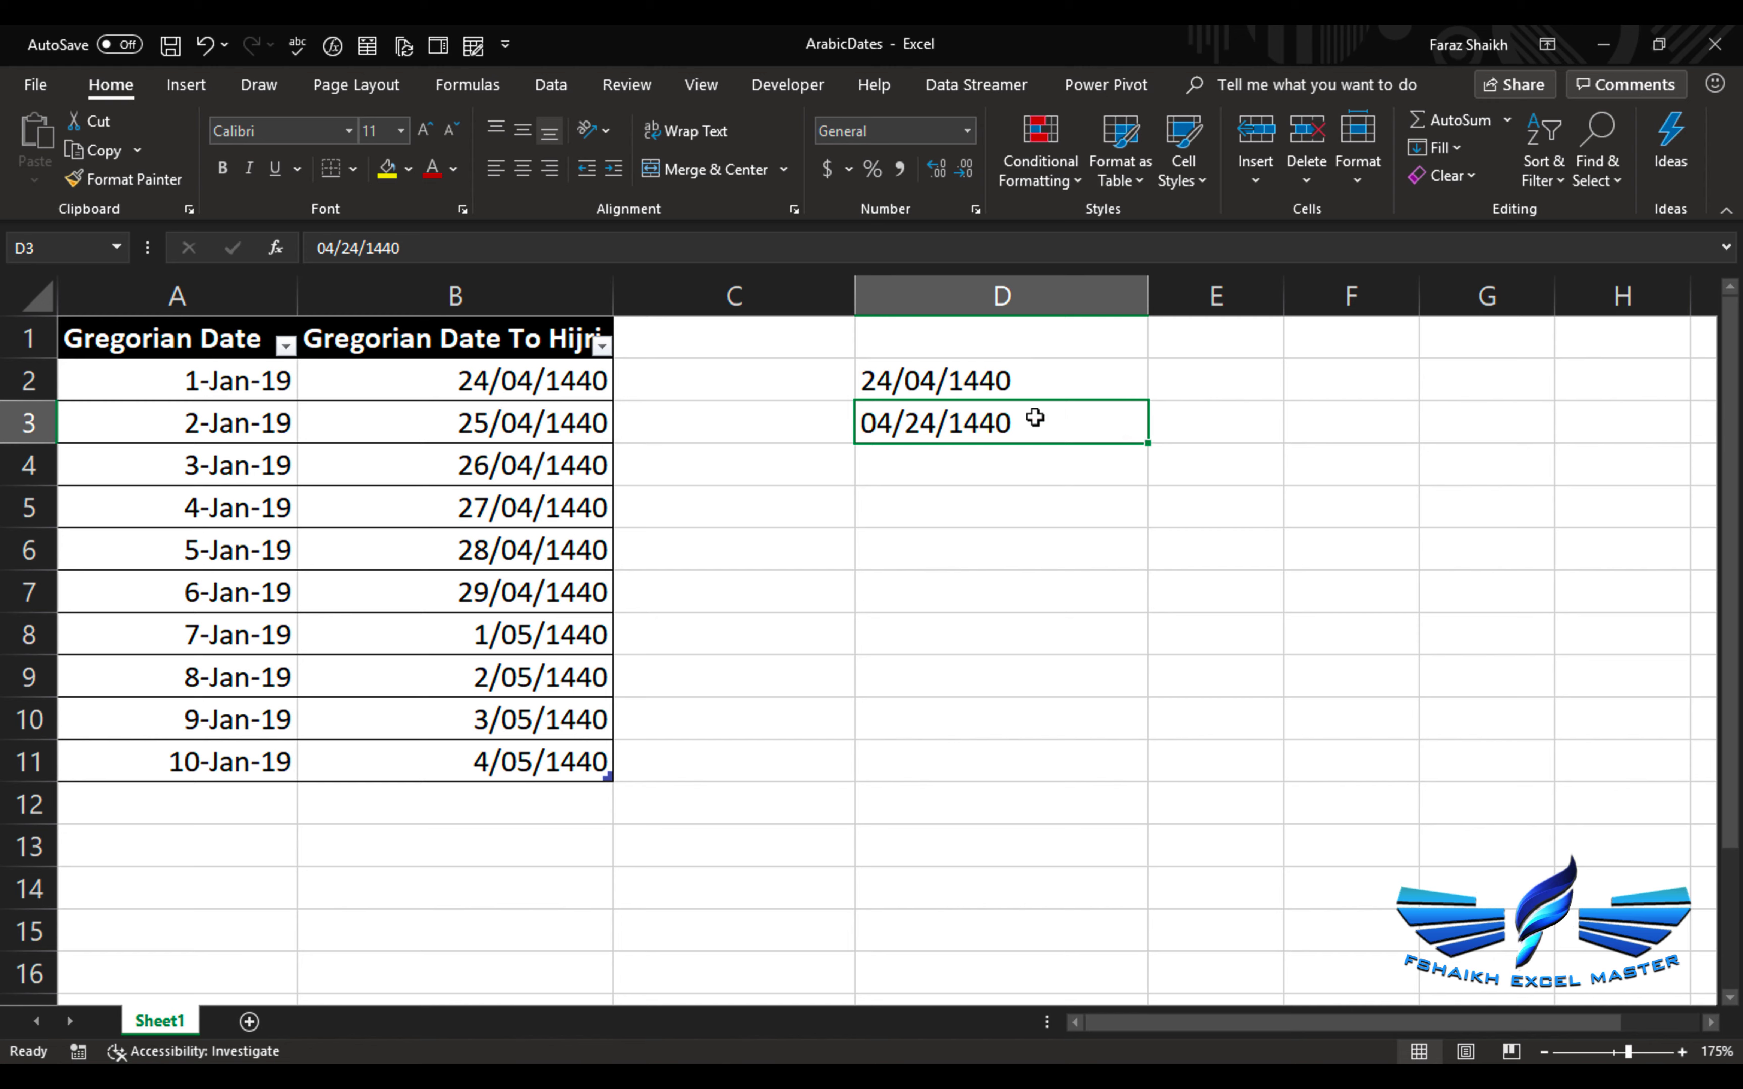
Add the prefix a to the date in cell D3 so it reads a04/24/1440, and save the workbook.
{"action": "double_click", "coordinate": [861, 425]}
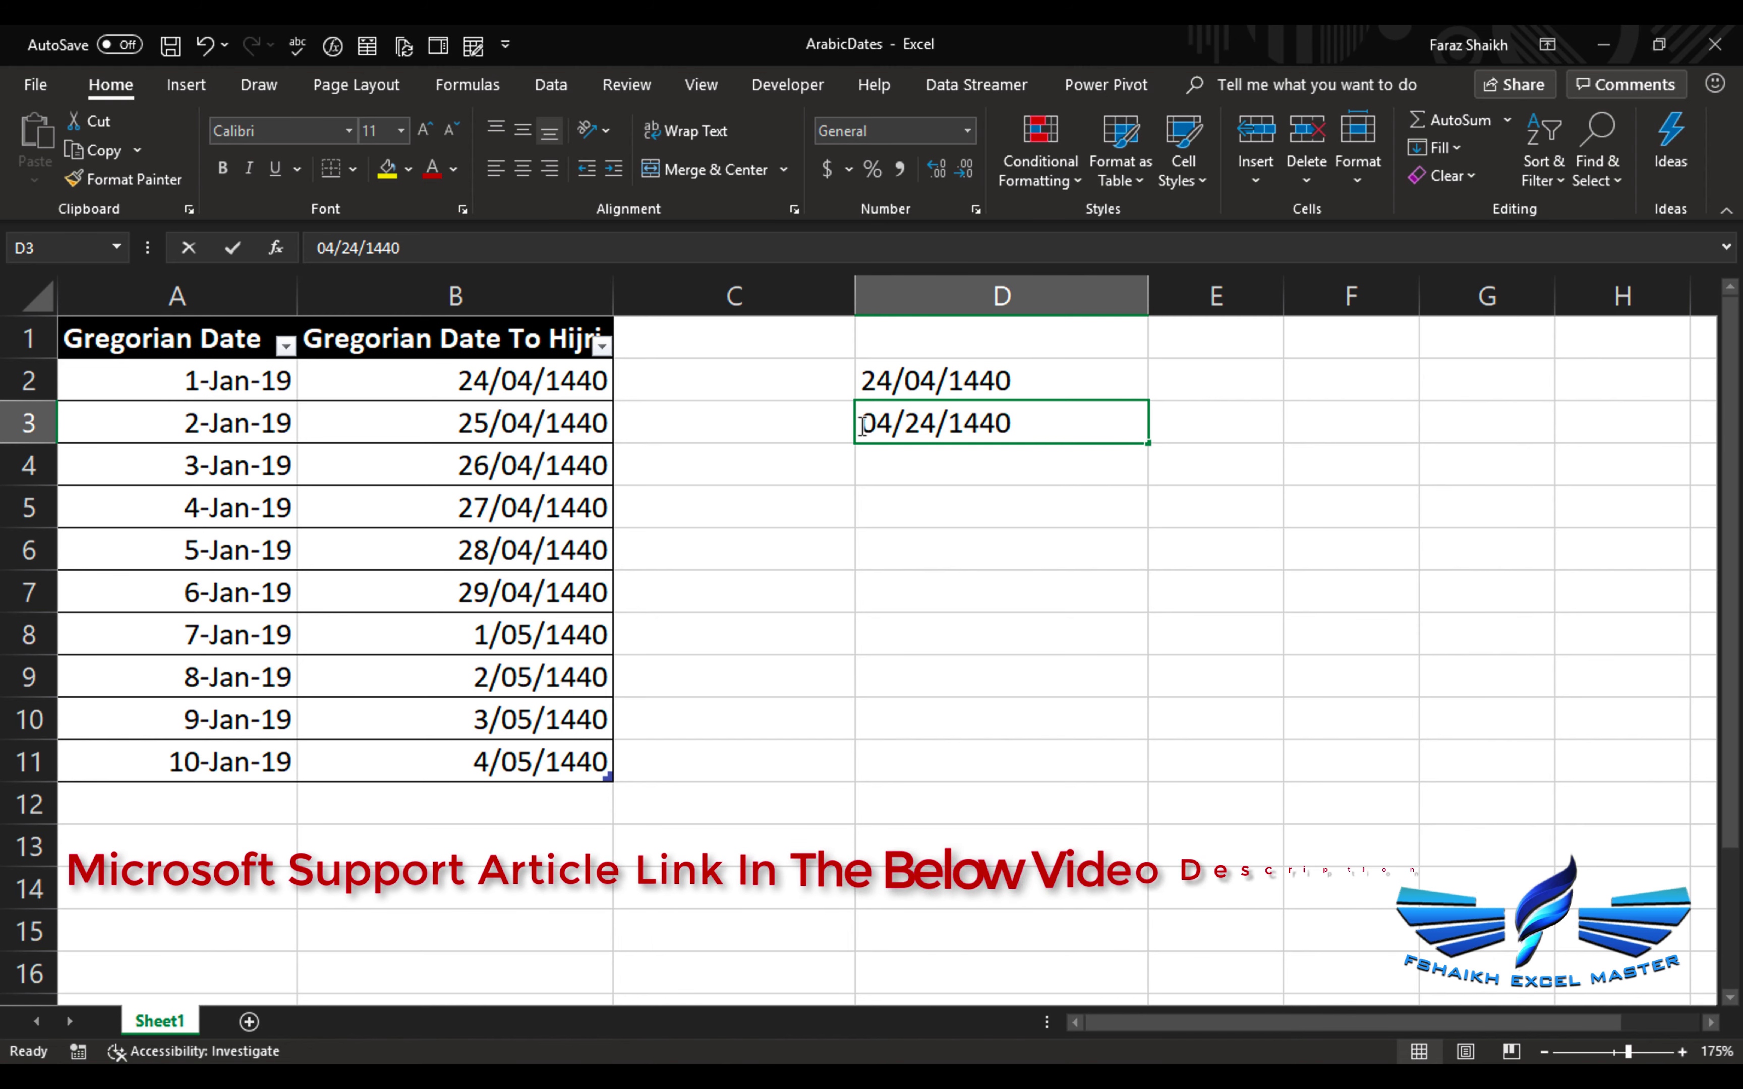
{"action": "type", "text": "a"}
{"action": "key", "text": "Return"}
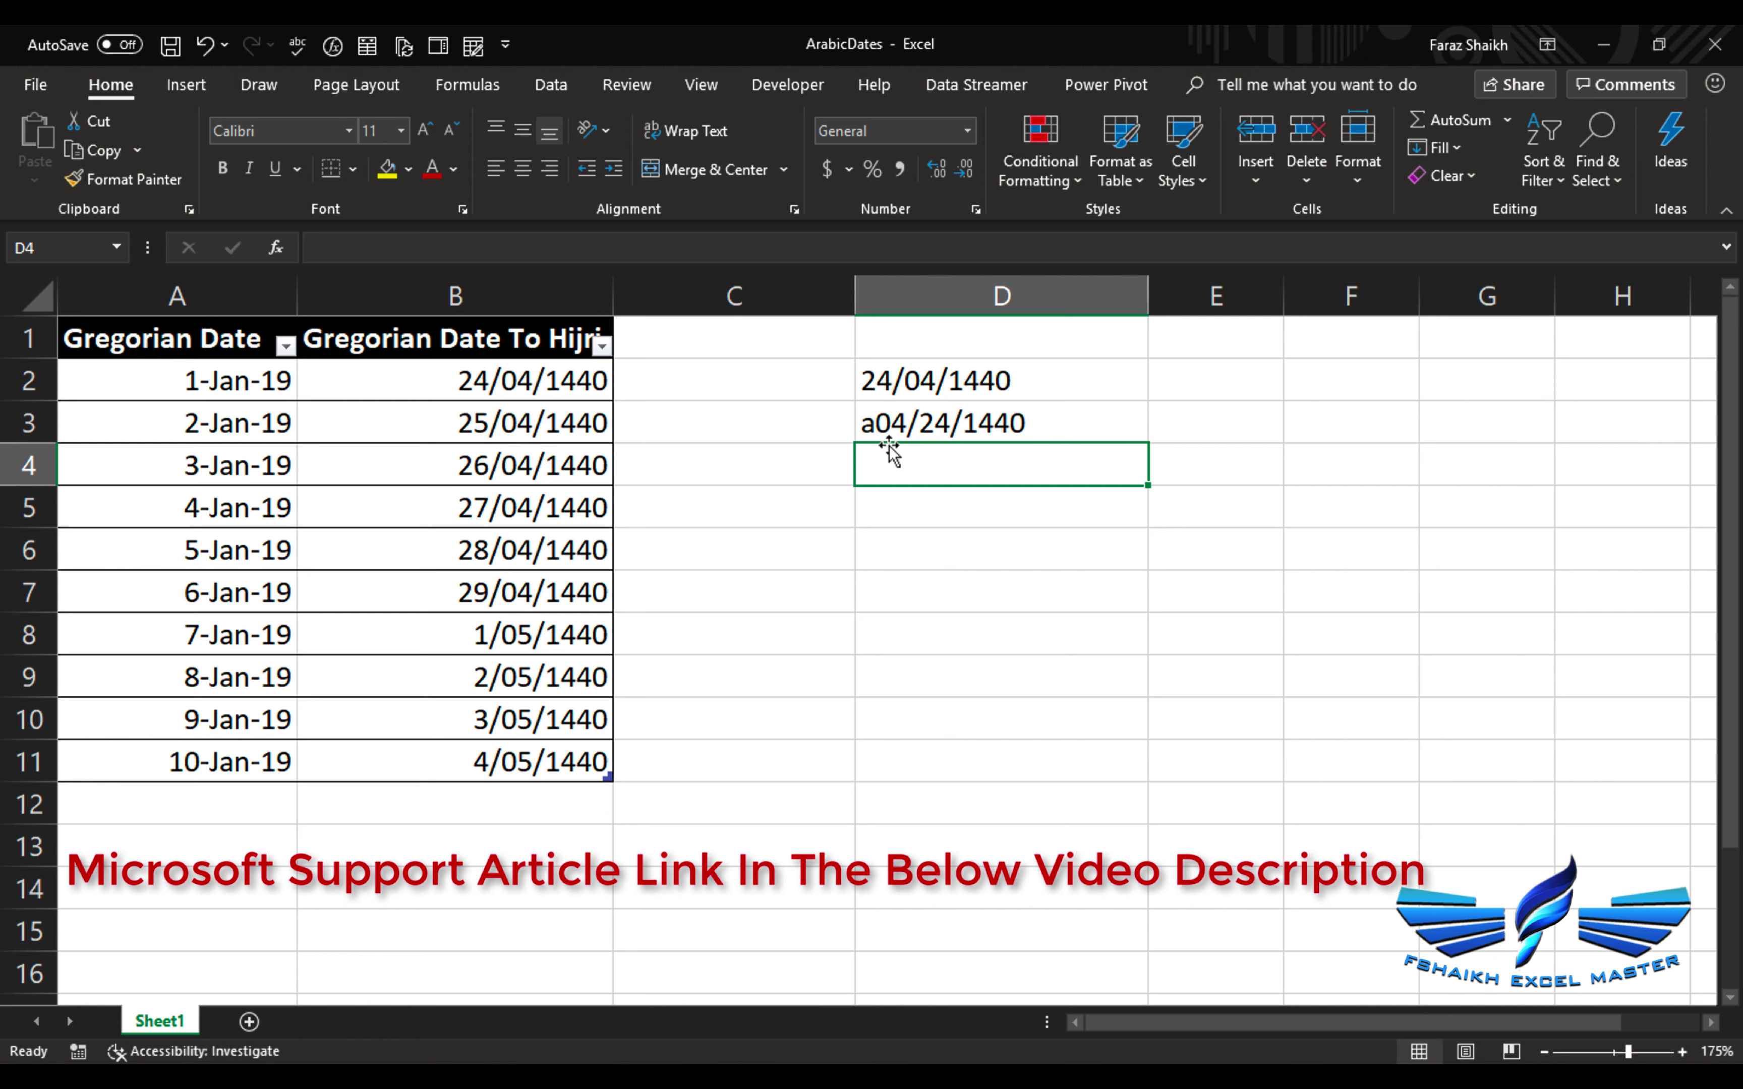
{"action": "left_click", "coordinate": [929, 421]}
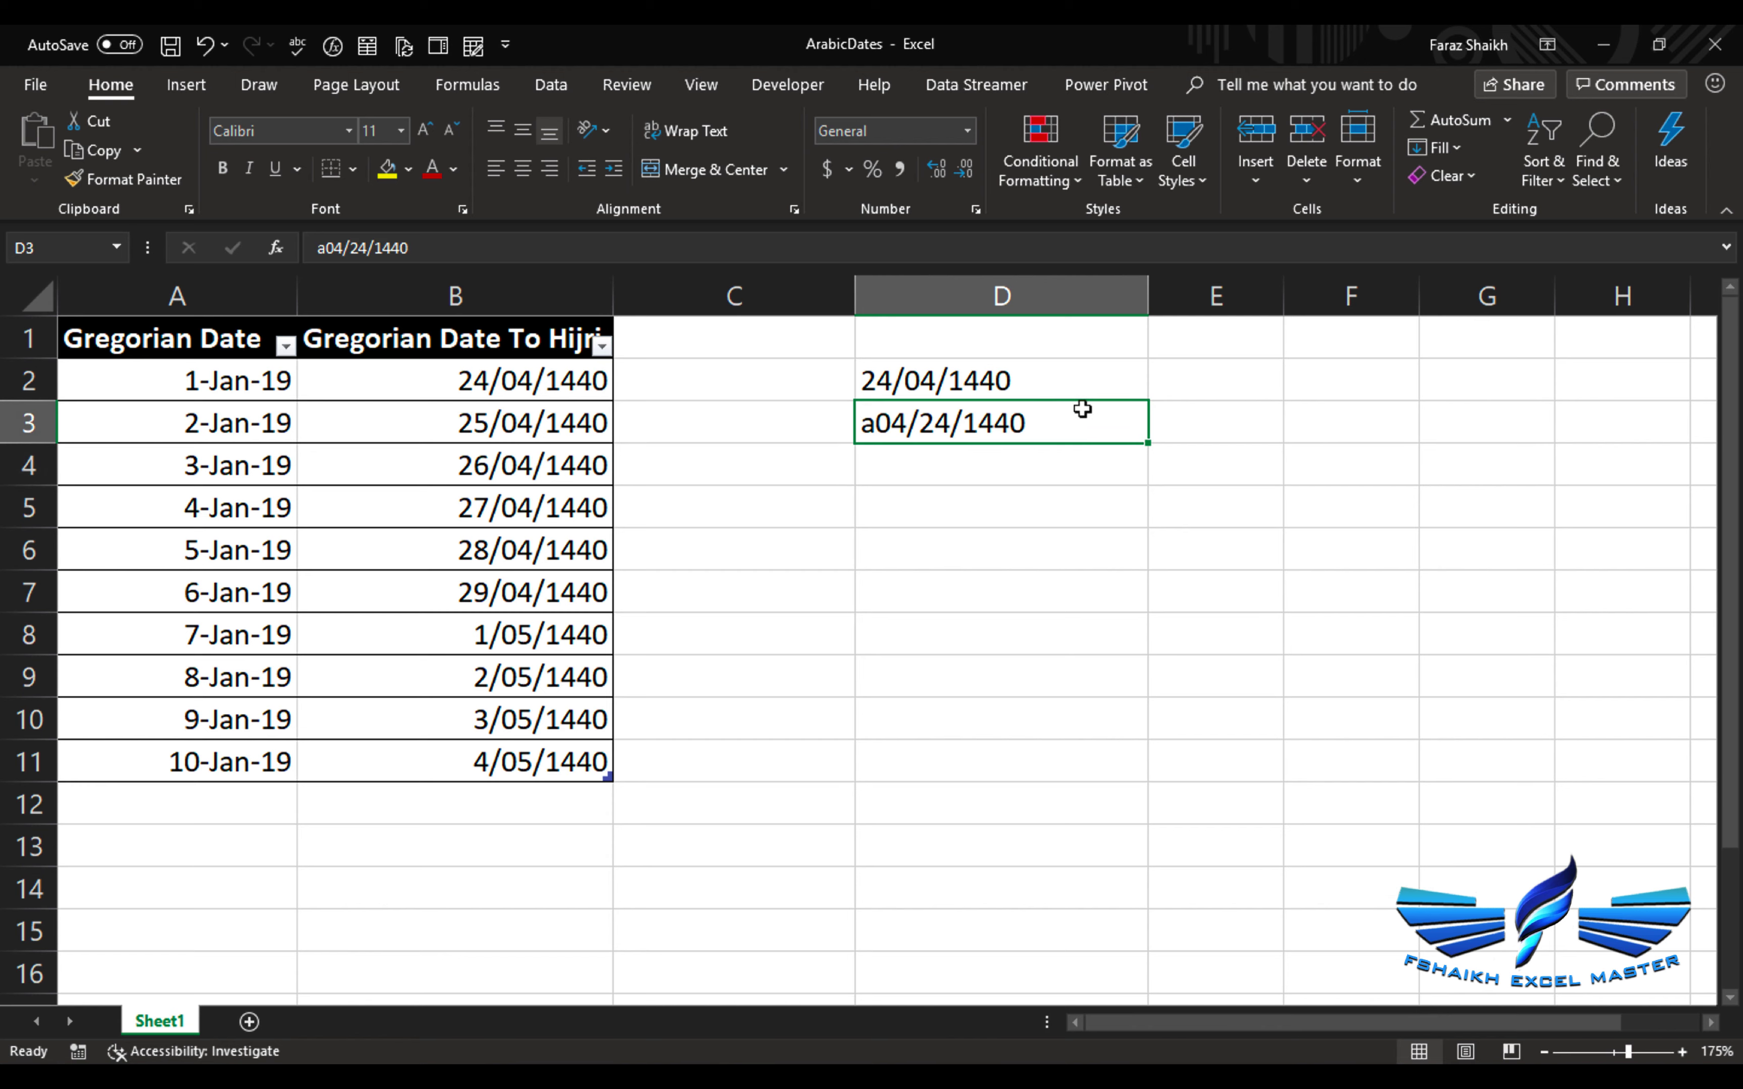
{"action": "key", "text": "ctrl+s"}
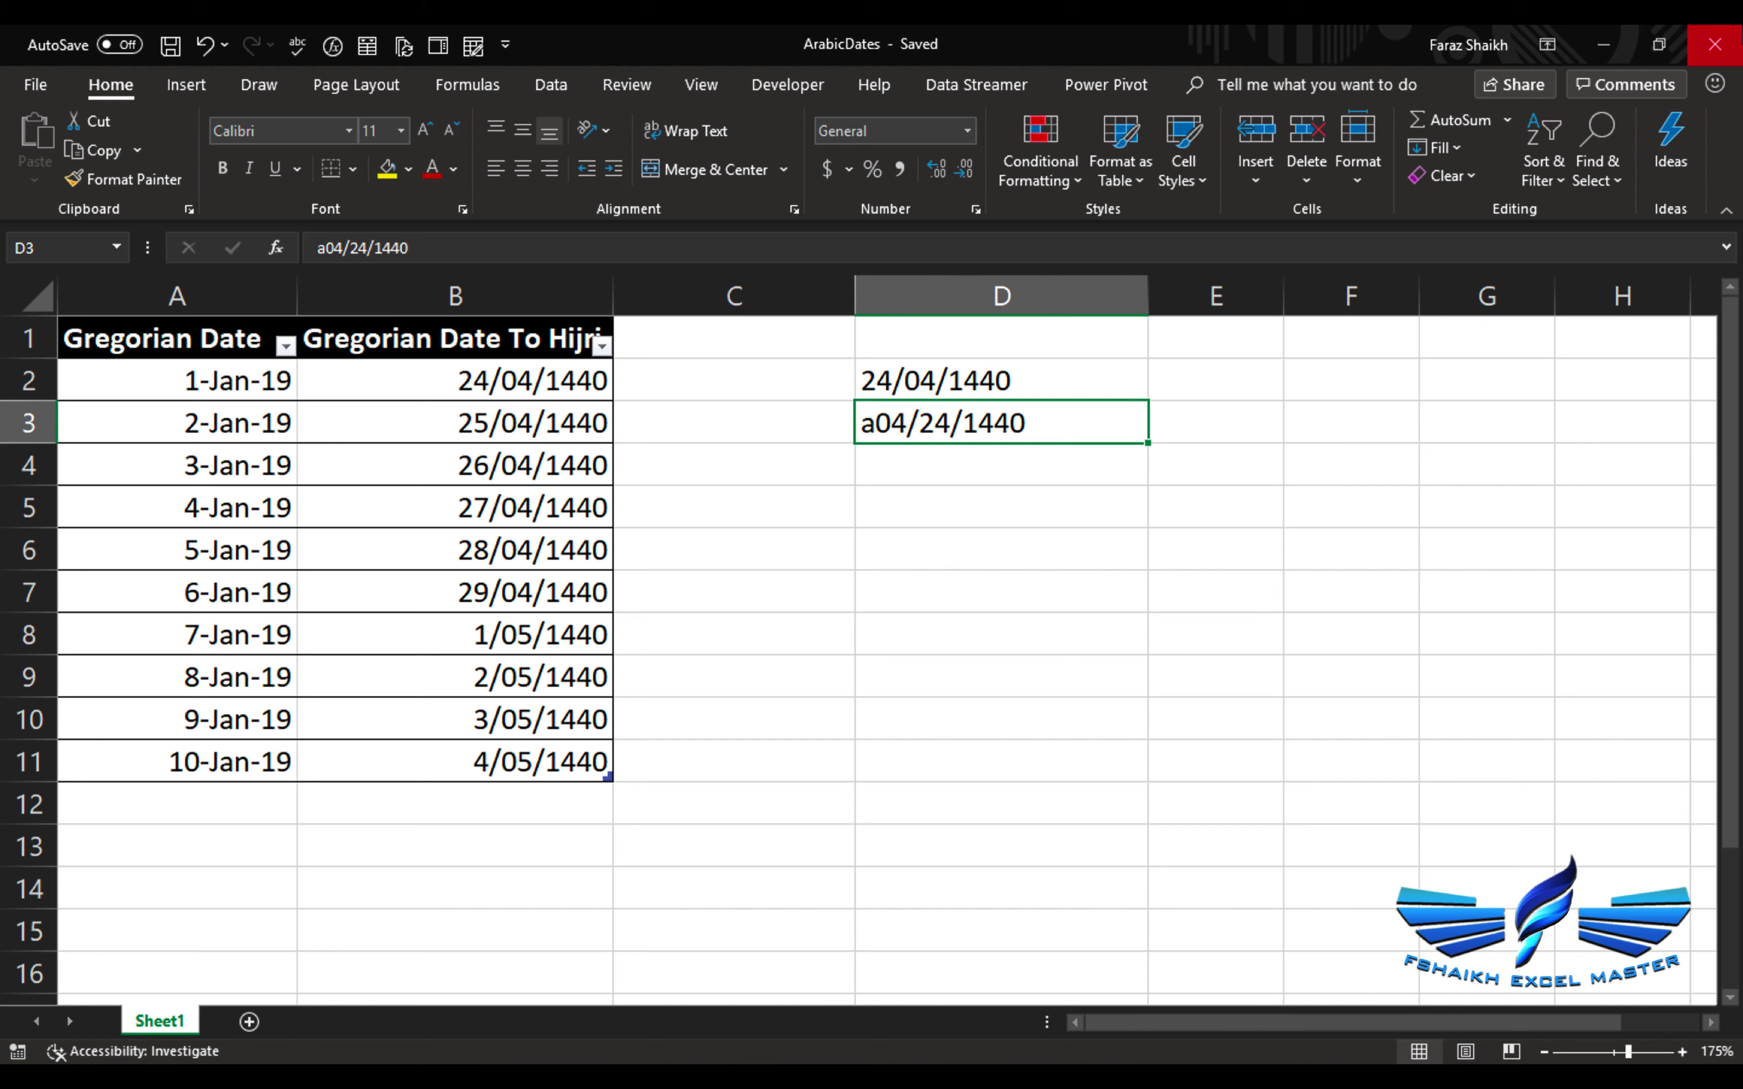
Close the workbook and open the Registry Editor, allowing it to make changes to the device.
{"action": "left_click", "coordinate": [1728, 48]}
{"action": "key", "text": "super"}
{"action": "type", "text": "reg"}
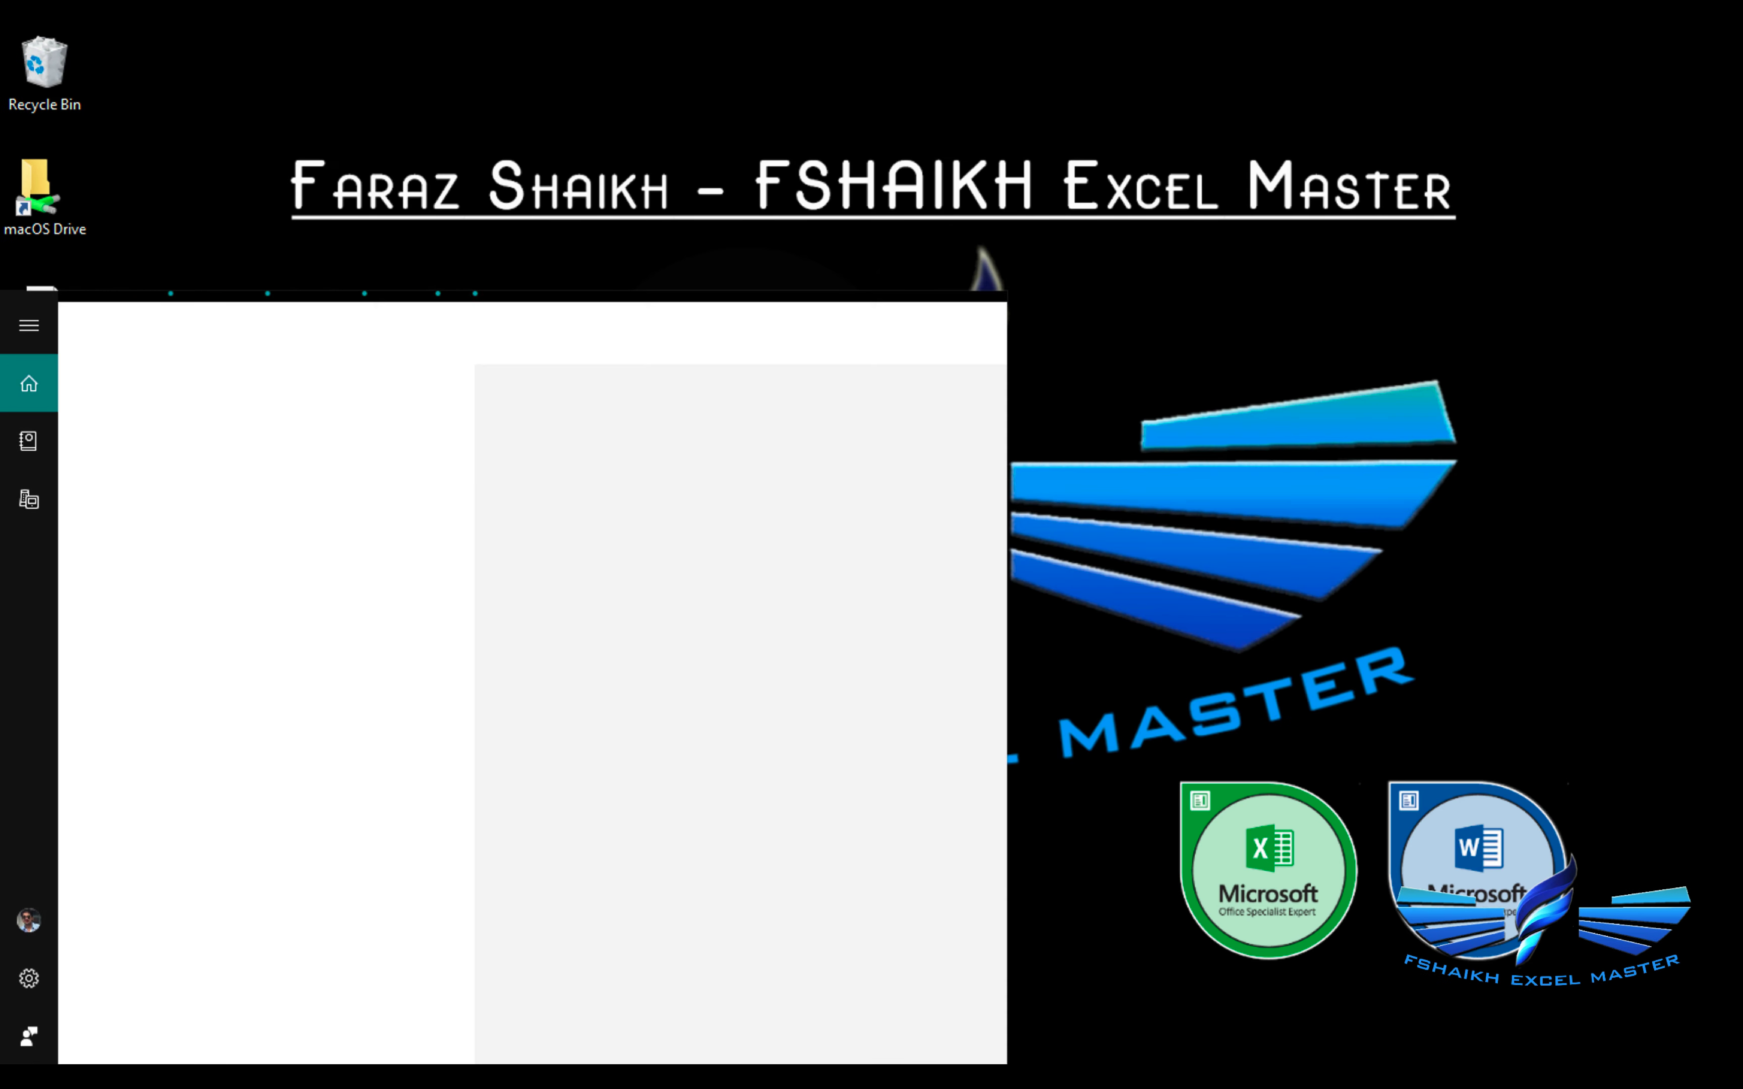
{"action": "key", "text": "Return"}
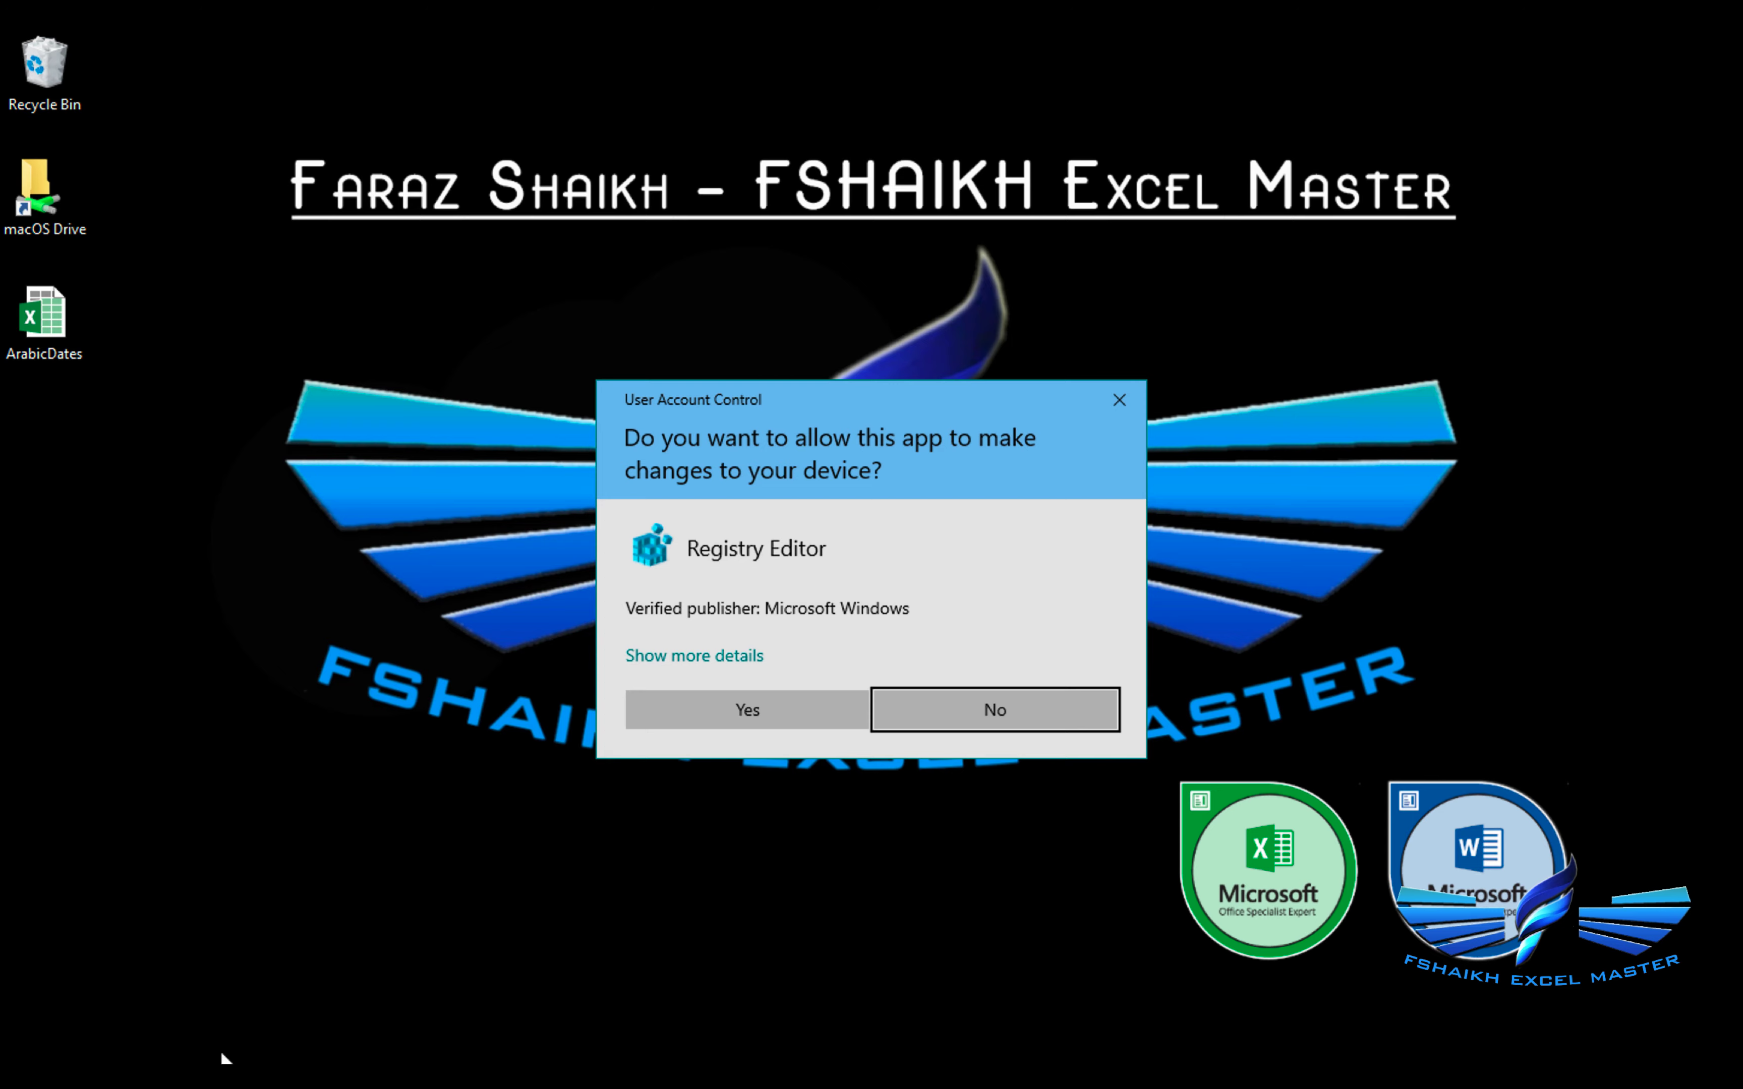
{"action": "left_click", "coordinate": [705, 705]}
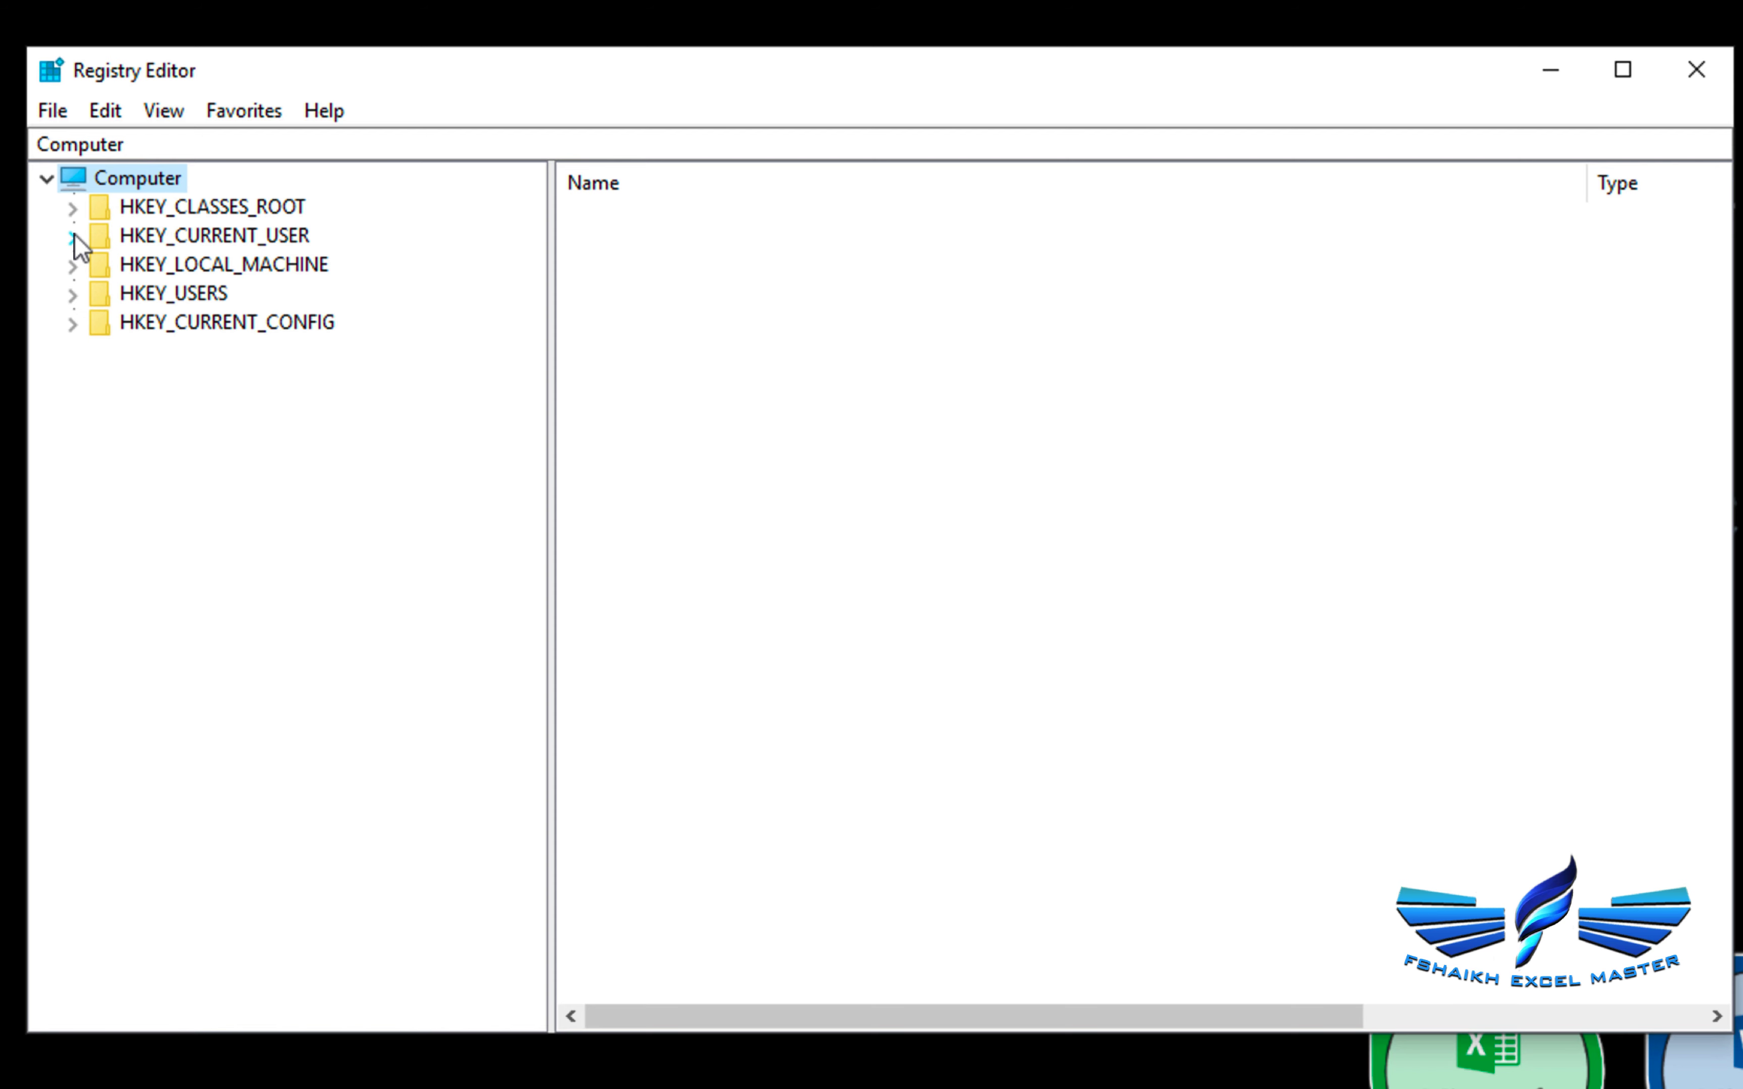
Expand the registry path HKEY_CURRENT_USER\Software\Microsoft\Office.
{"action": "left_click", "coordinate": [185, 245]}
{"action": "left_click", "coordinate": [73, 237]}
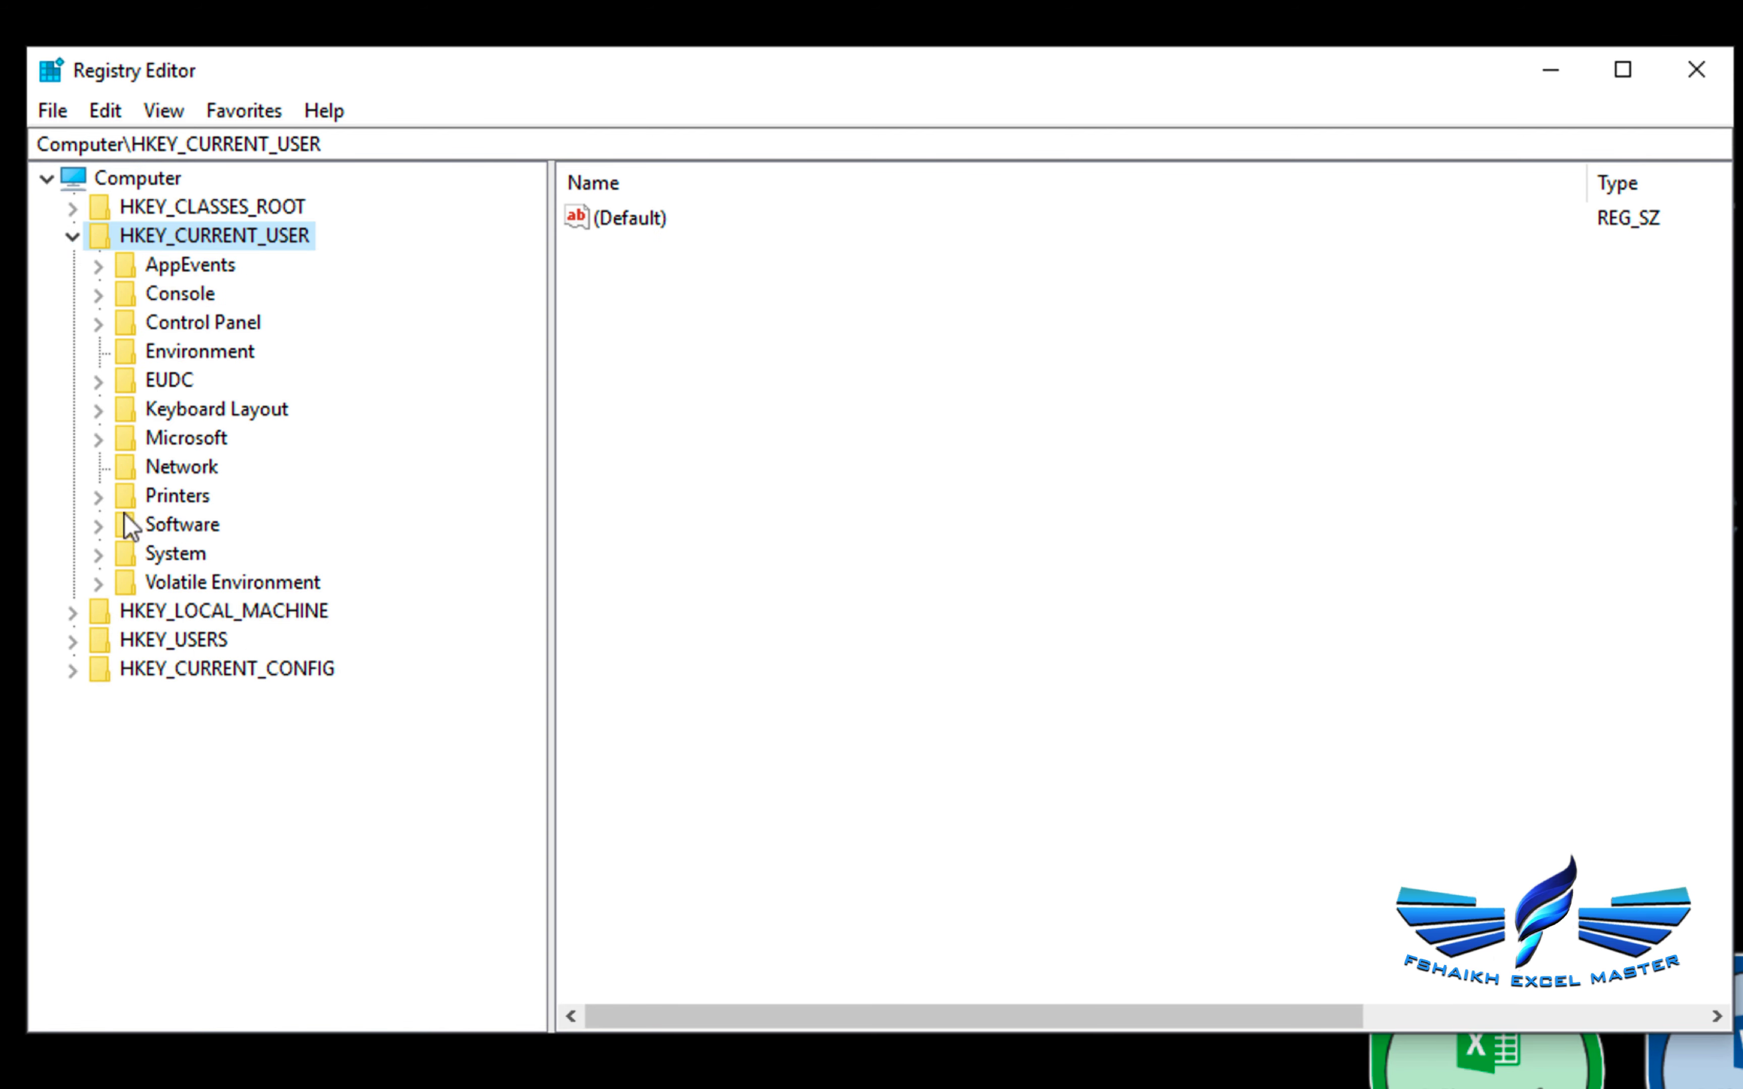
{"action": "left_click", "coordinate": [95, 528]}
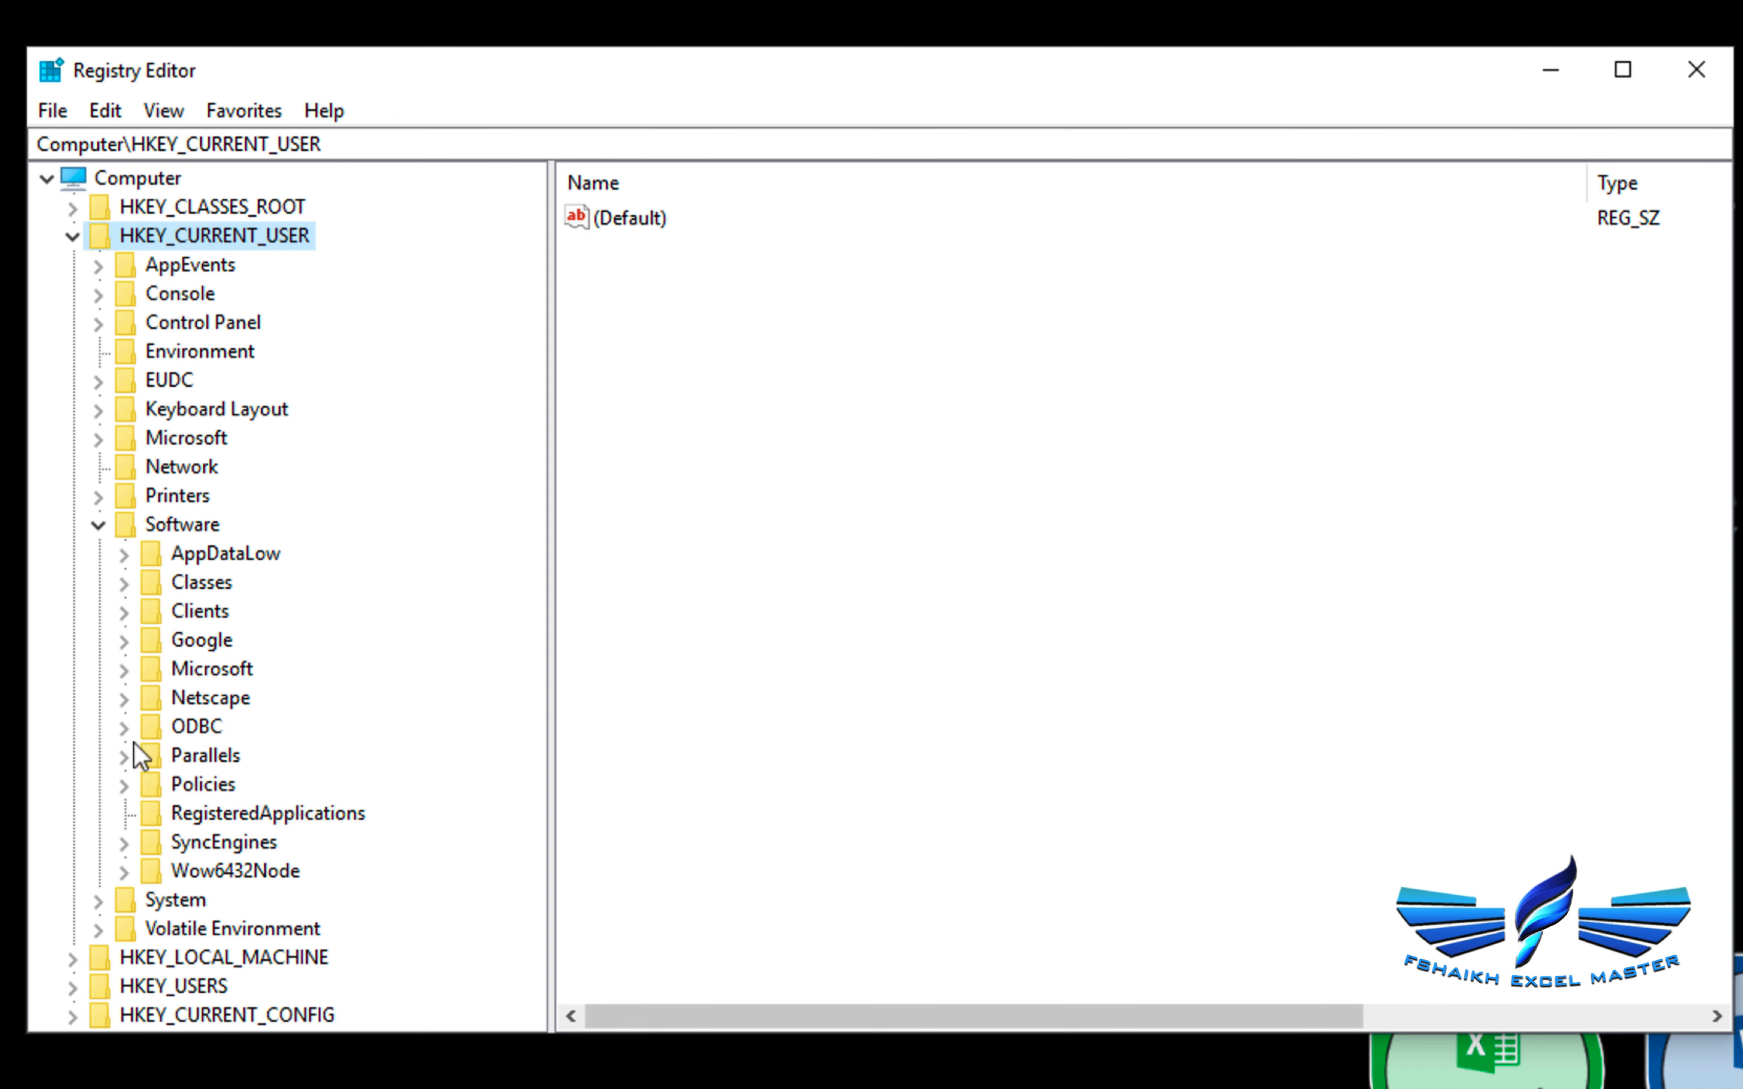
{"action": "left_click", "coordinate": [125, 671]}
{"action": "left_click", "coordinate": [531, 585]}
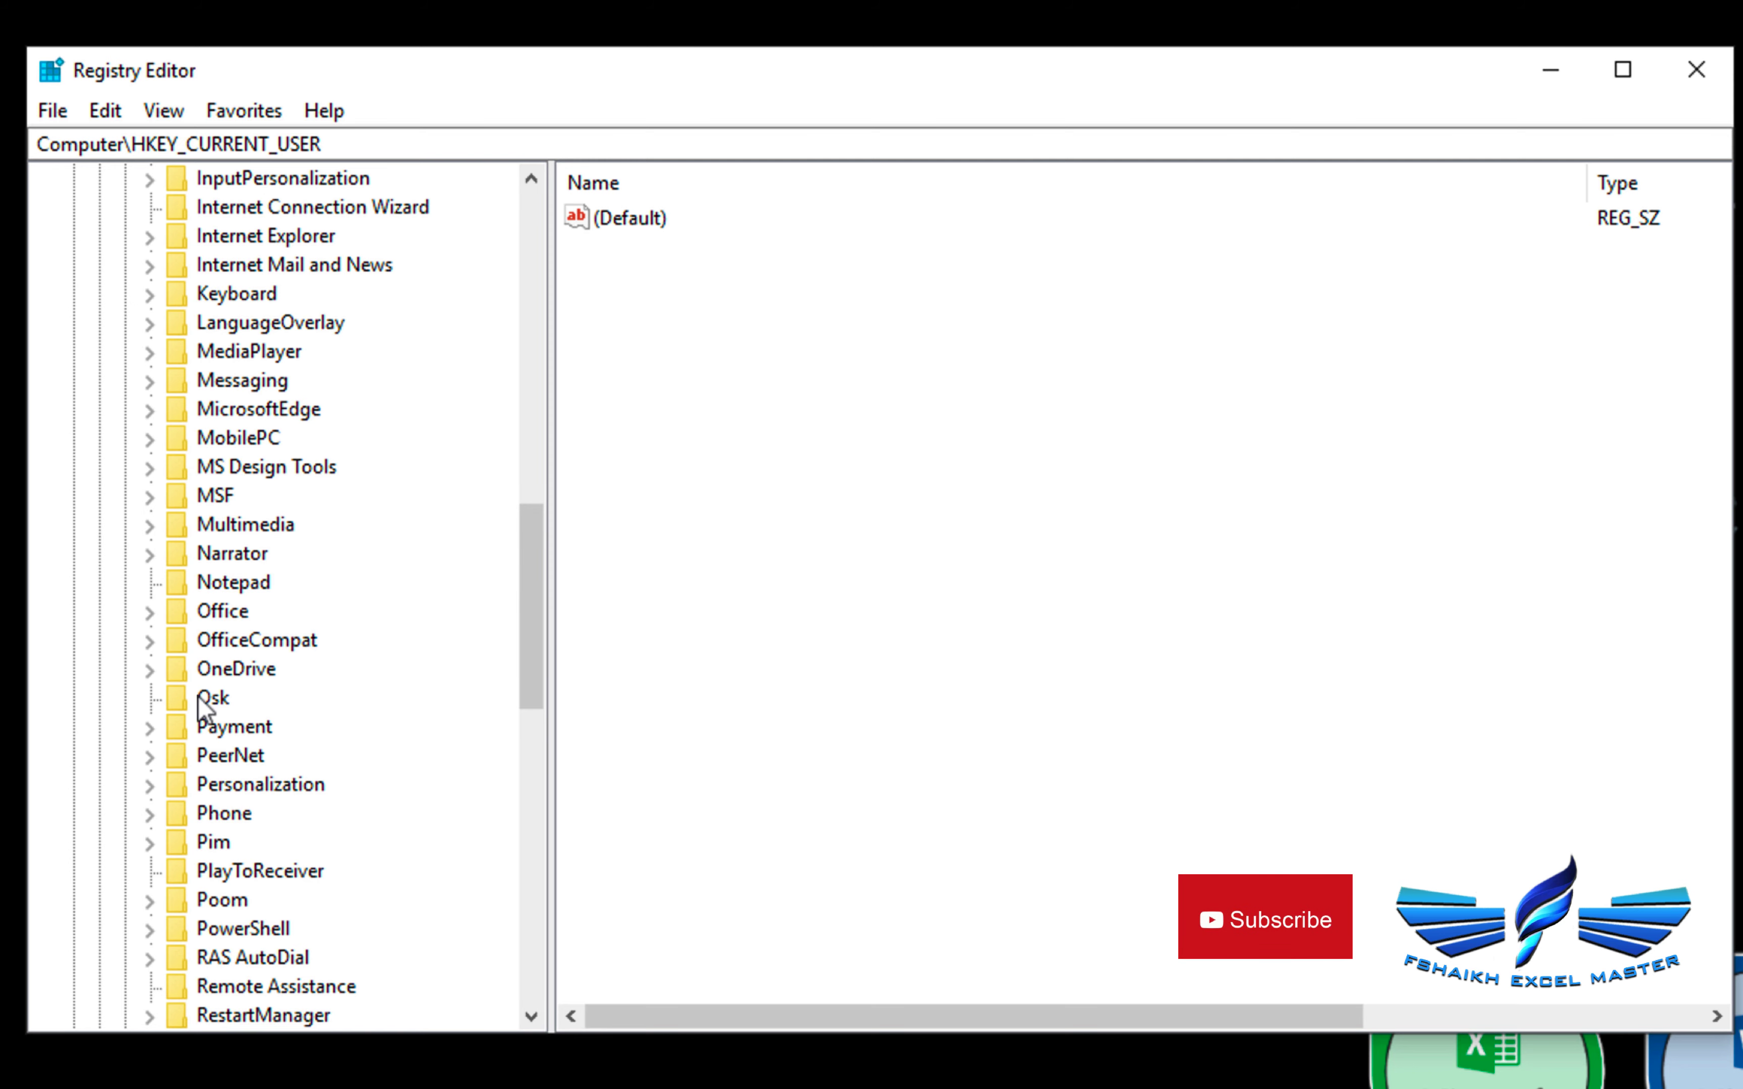
{"action": "left_click", "coordinate": [150, 612]}
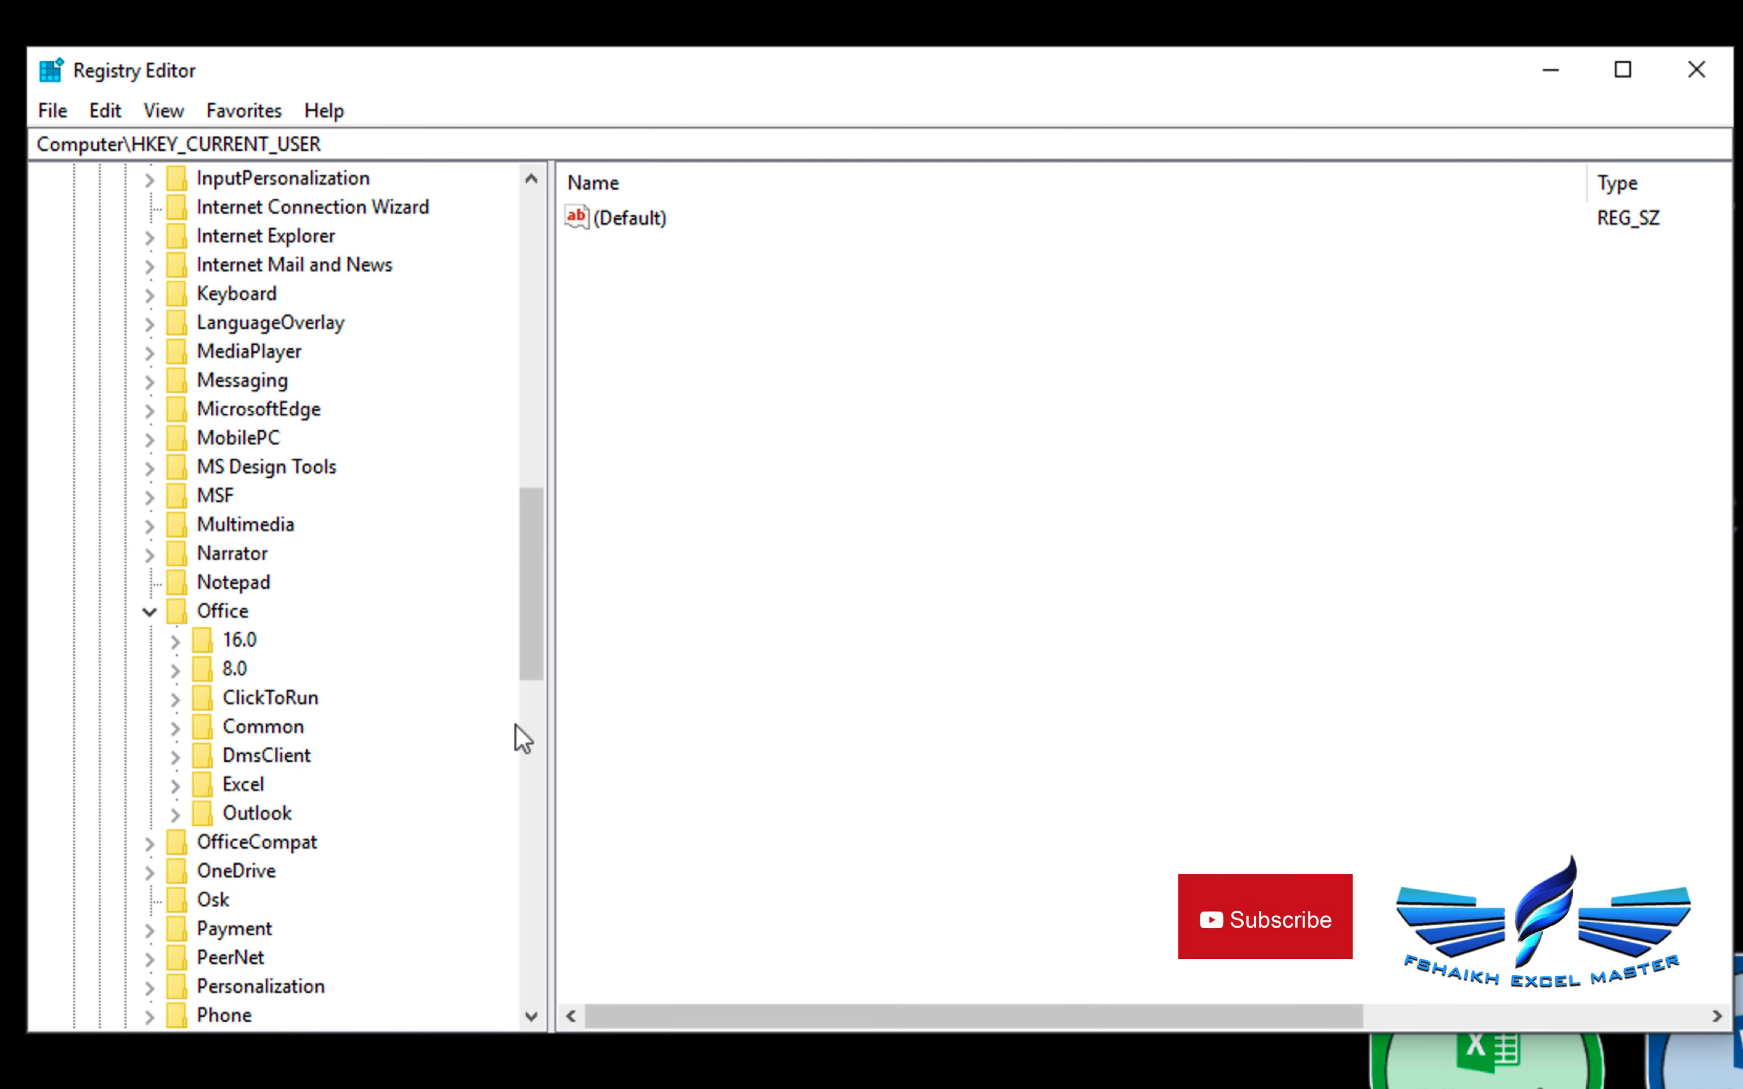
{"action": "left_click_drag", "start_coordinate": [535, 662], "coordinate": [535, 709]}
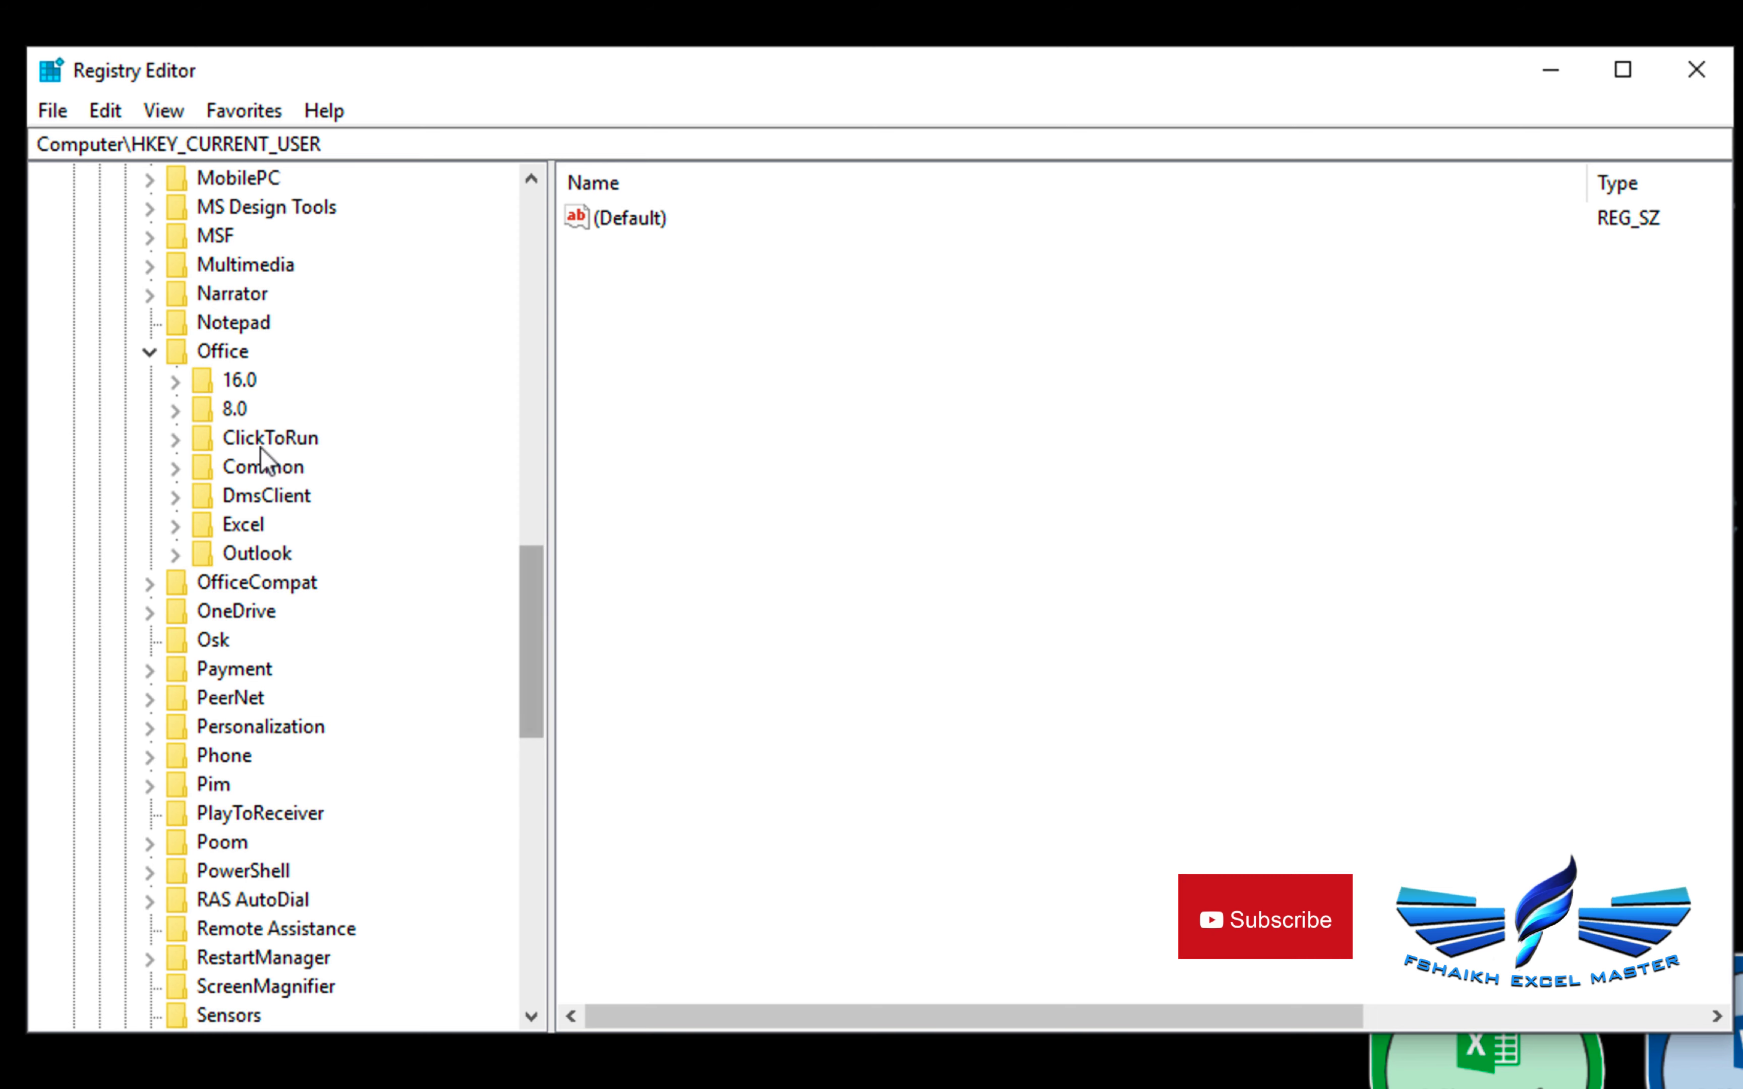
Open the 16.0\Excel\Options key under Office.
{"action": "left_click", "coordinate": [237, 382]}
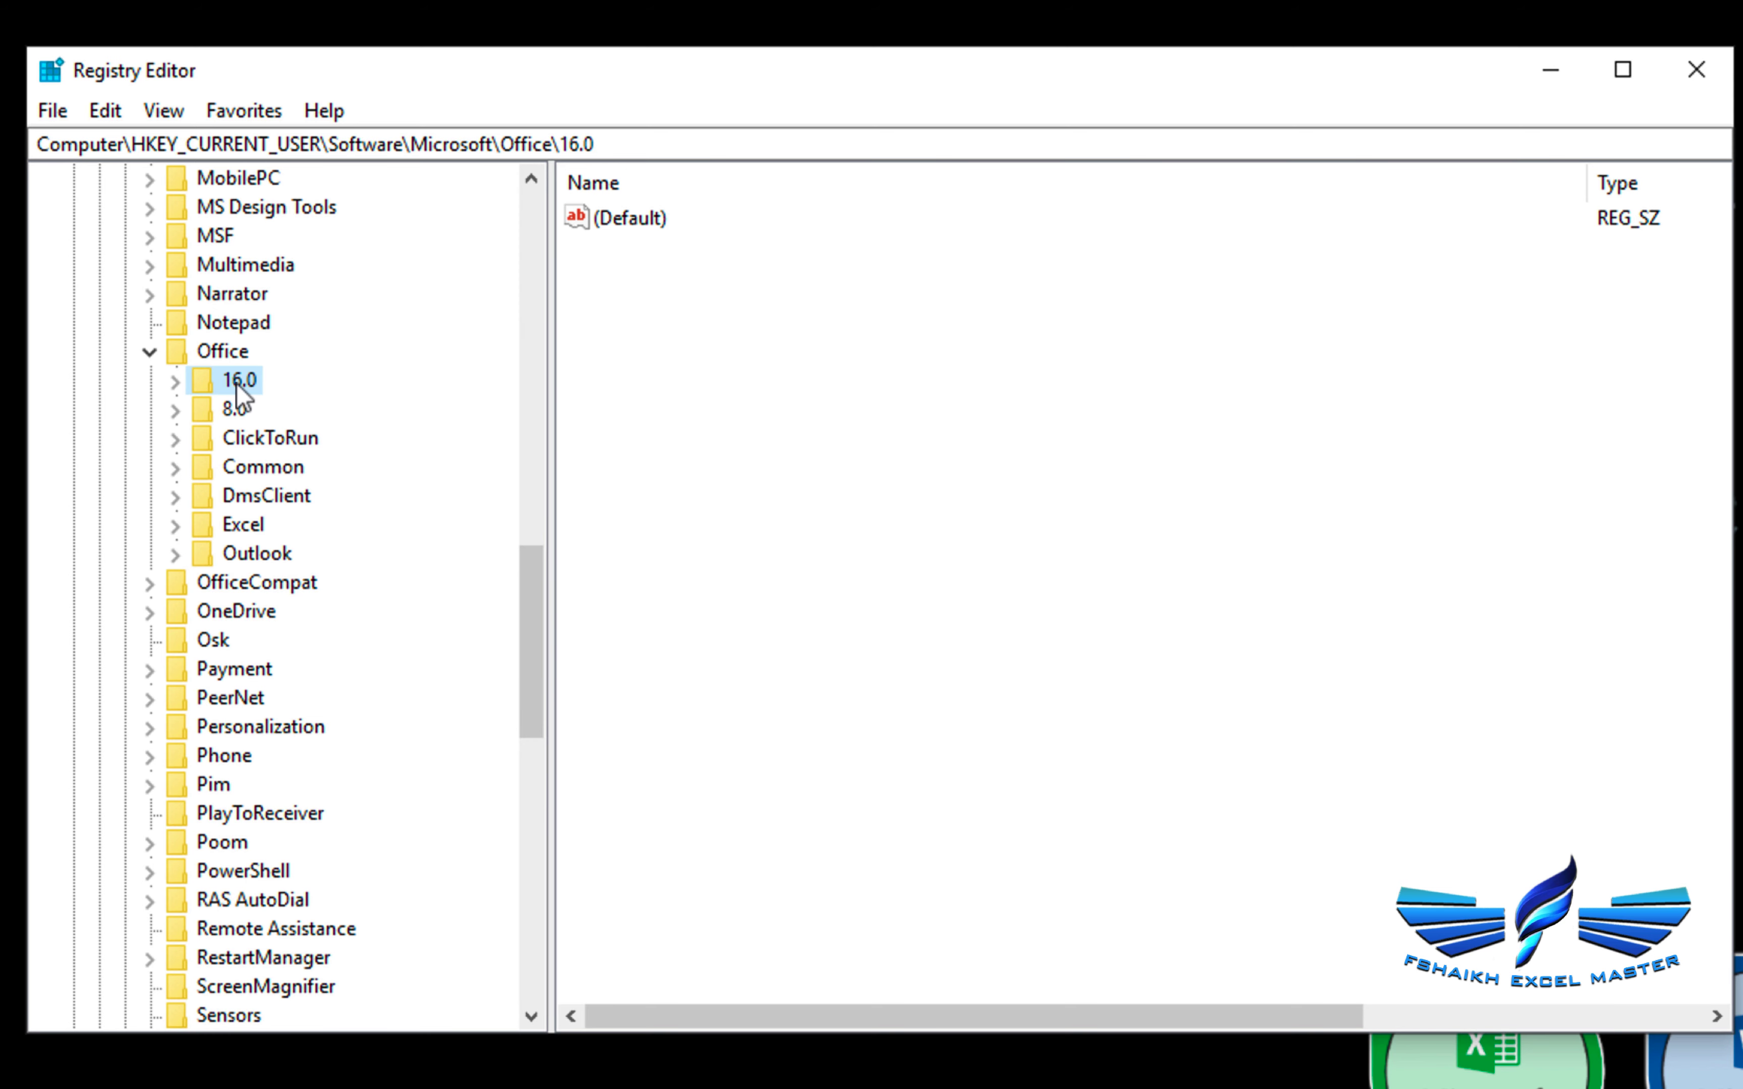
{"action": "left_click", "coordinate": [182, 384]}
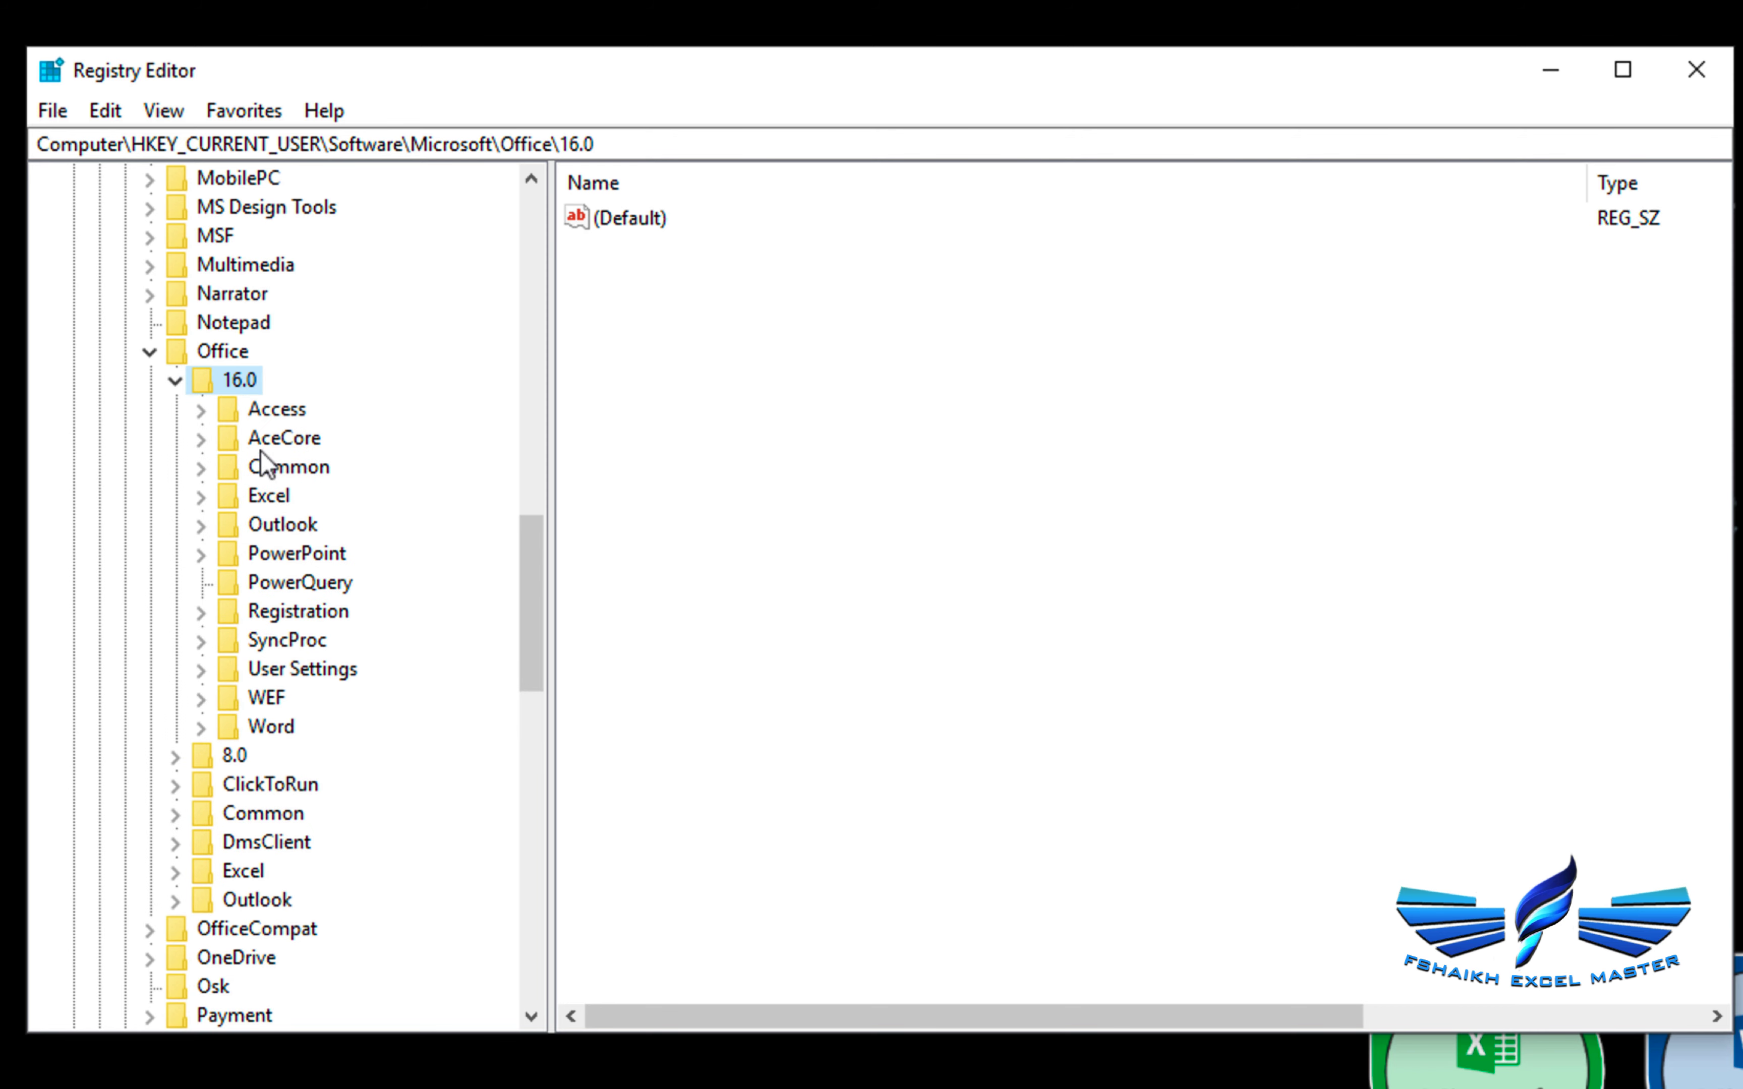
{"action": "left_click", "coordinate": [265, 496]}
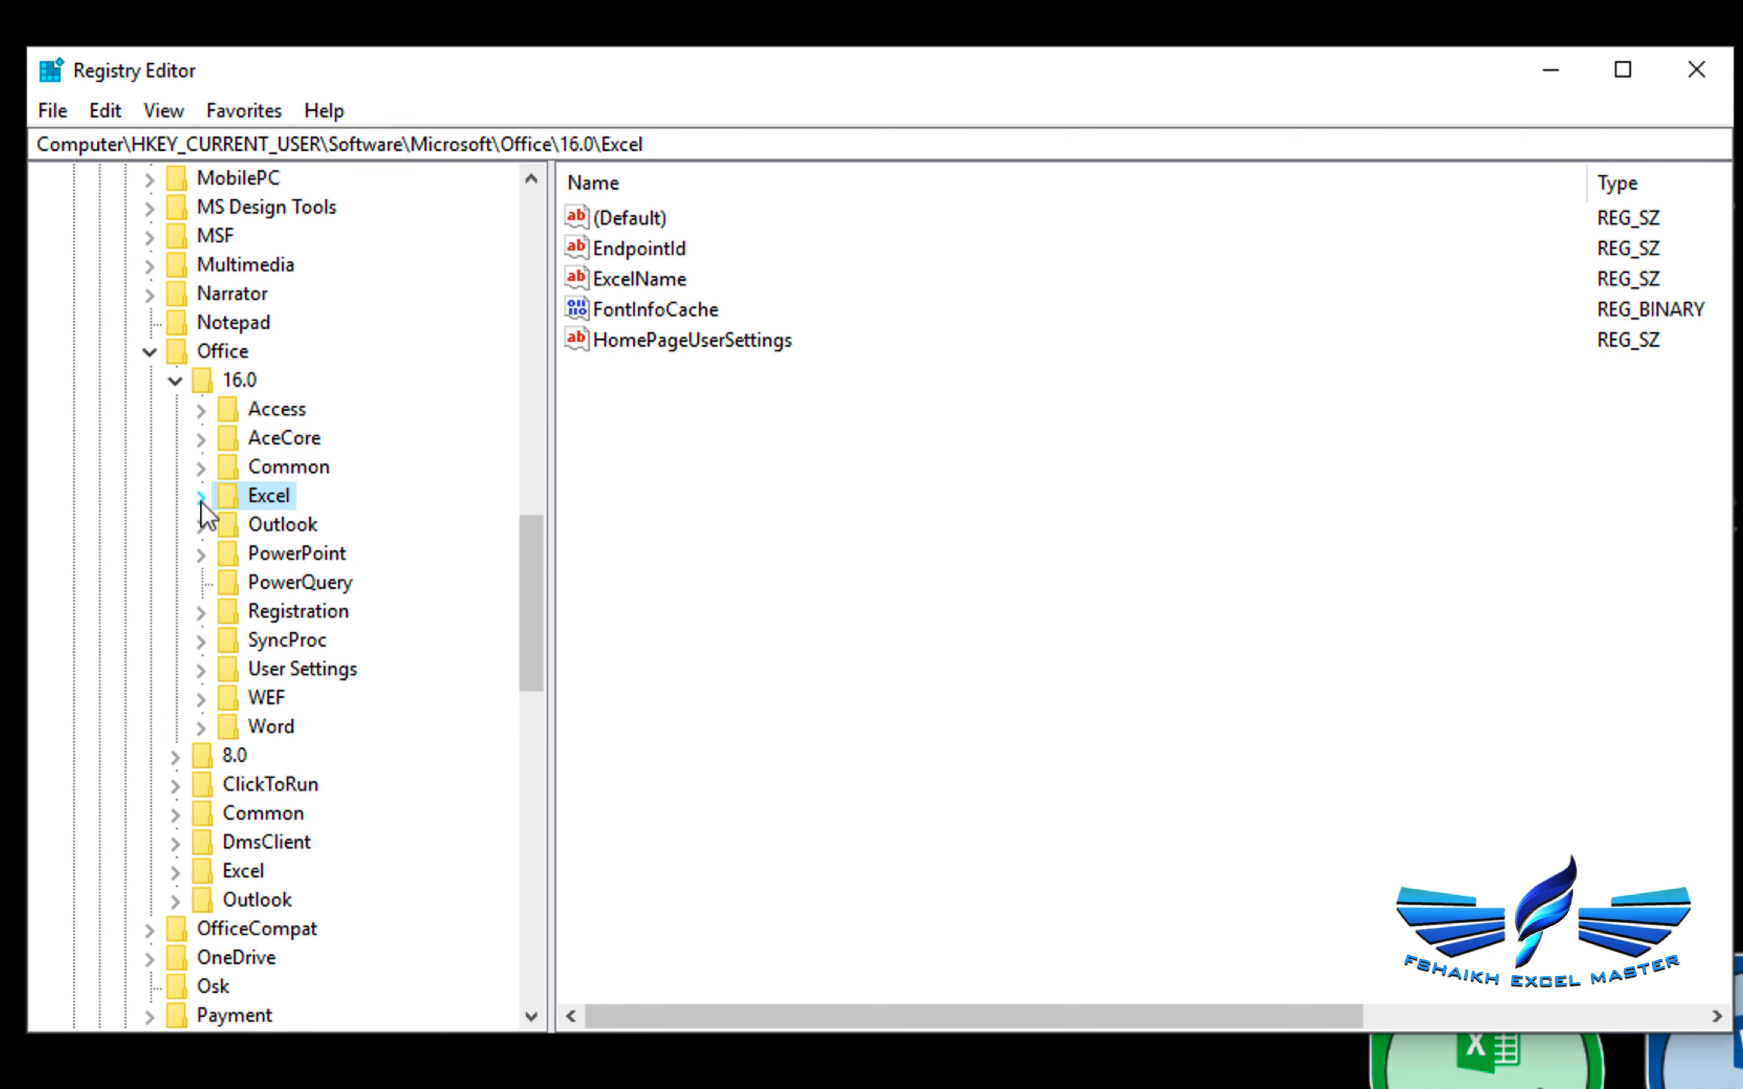
{"action": "left_click", "coordinate": [201, 497]}
{"action": "left_click", "coordinate": [284, 587]}
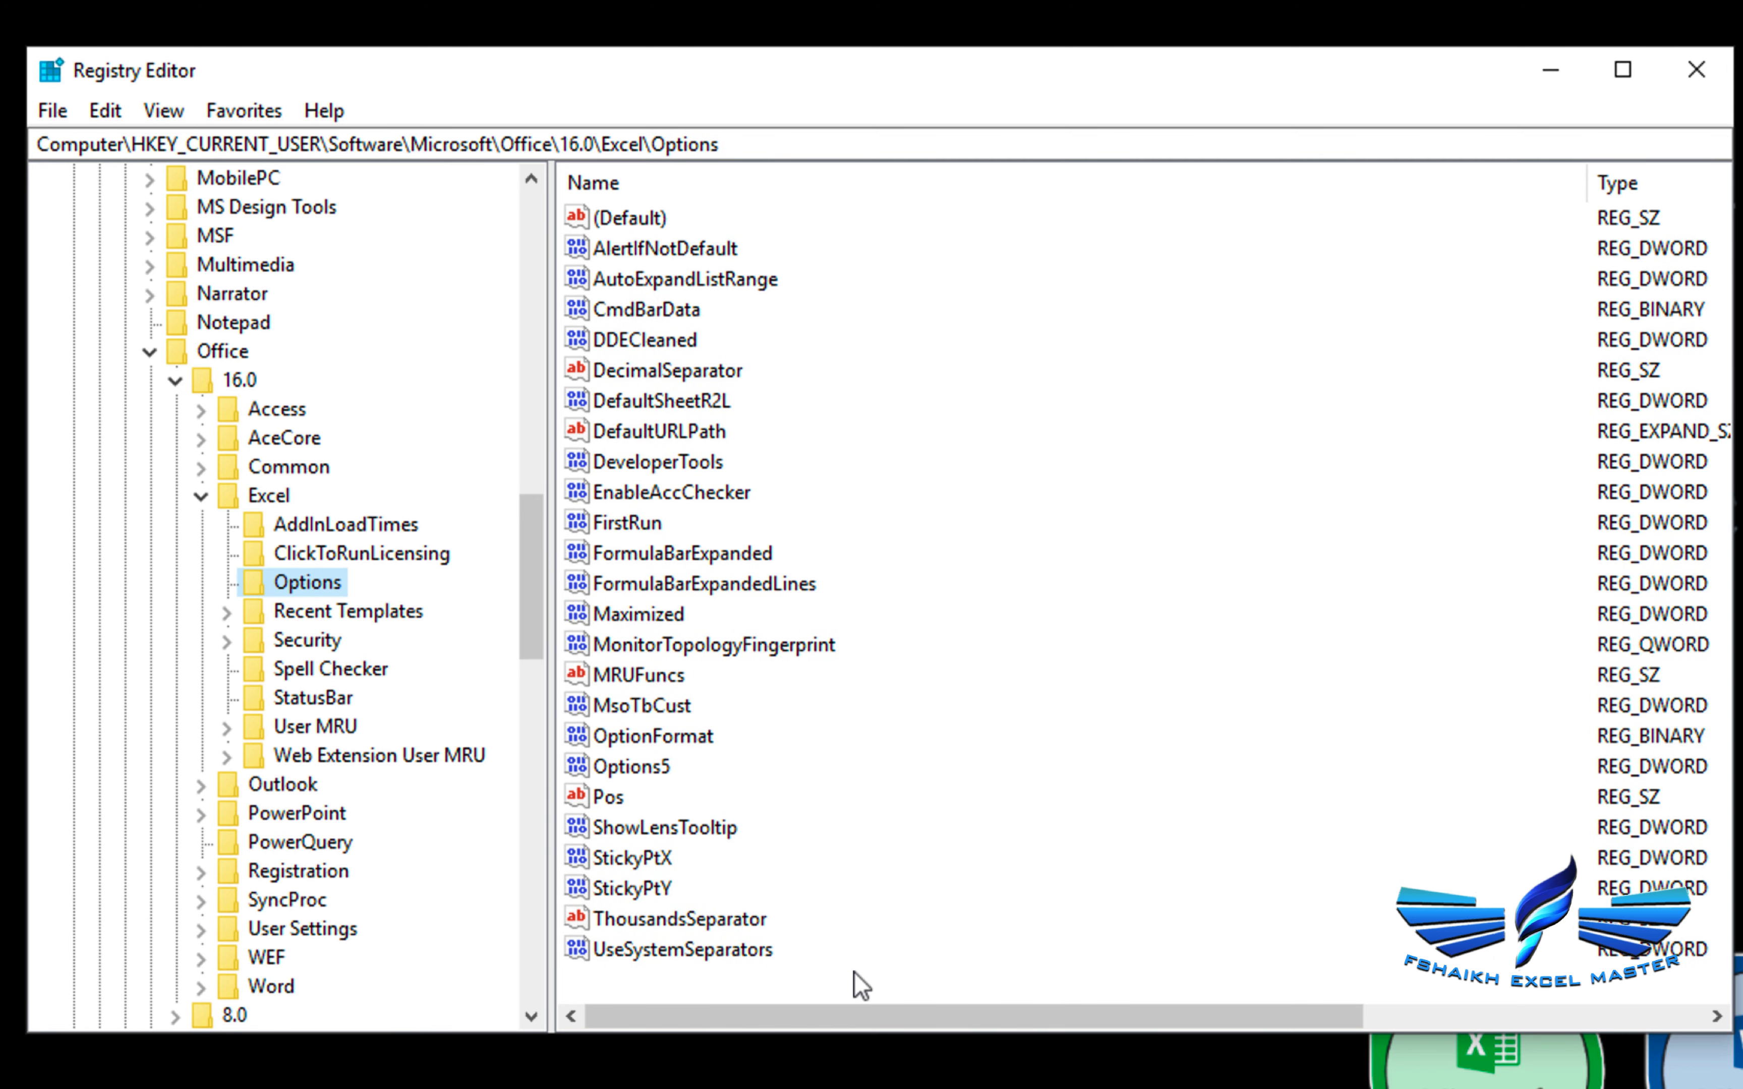
Create a DWORD (32-bit) value named xl9_hijri in the Excel Options key, with hexadecimal data 0.
{"action": "left_click", "coordinate": [861, 985]}
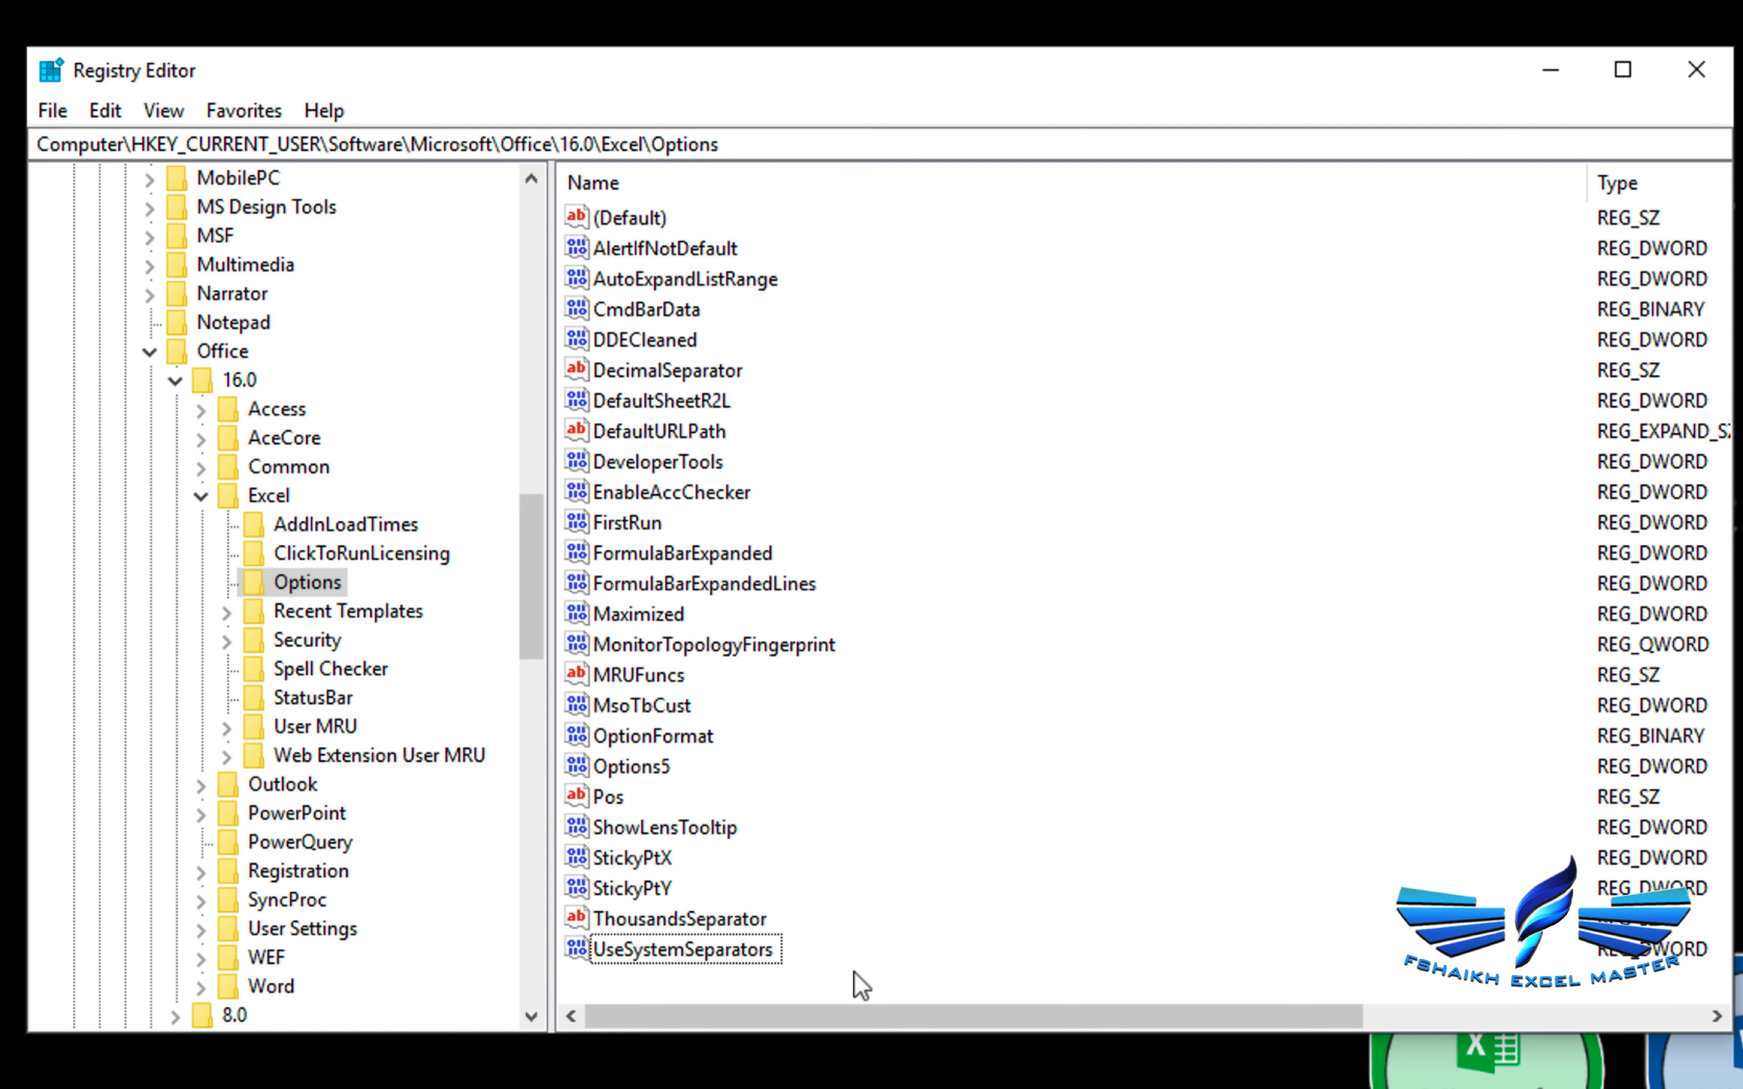
{"action": "right_click", "coordinate": [861, 985]}
{"action": "mouse_move", "coordinate": [923, 995]}
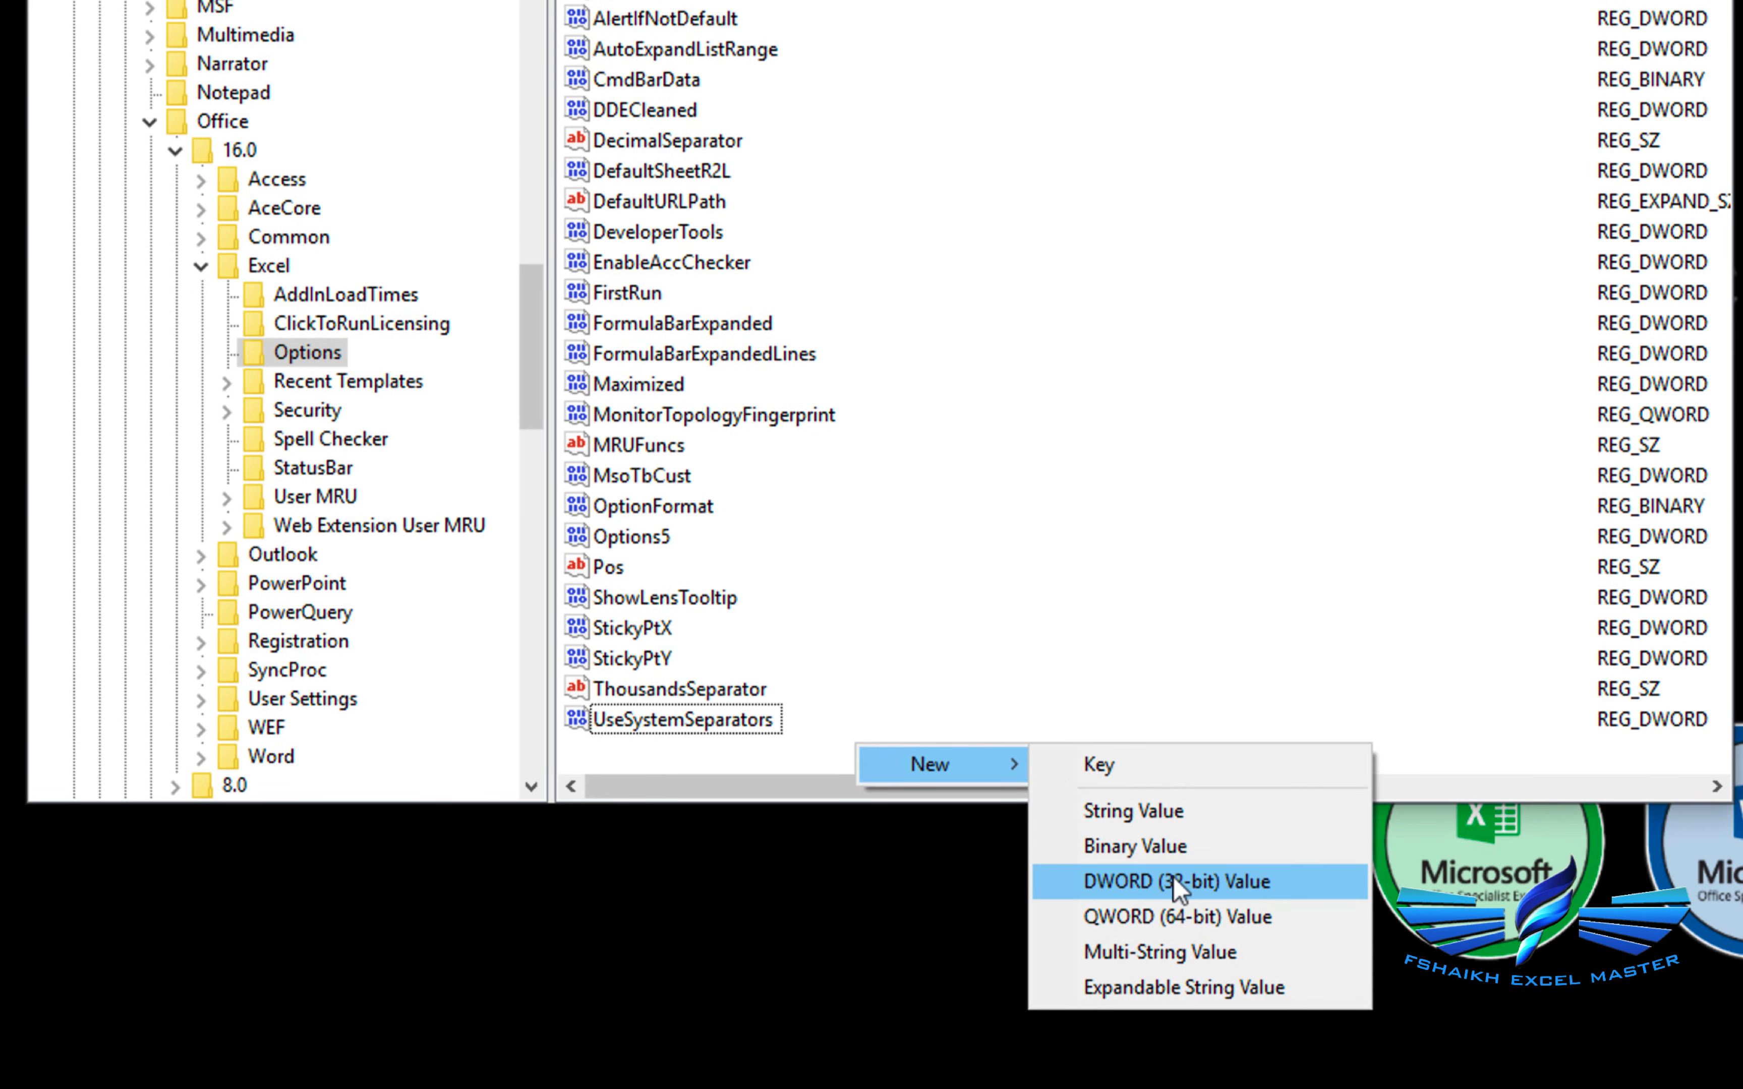
{"action": "left_click", "coordinate": [1292, 882]}
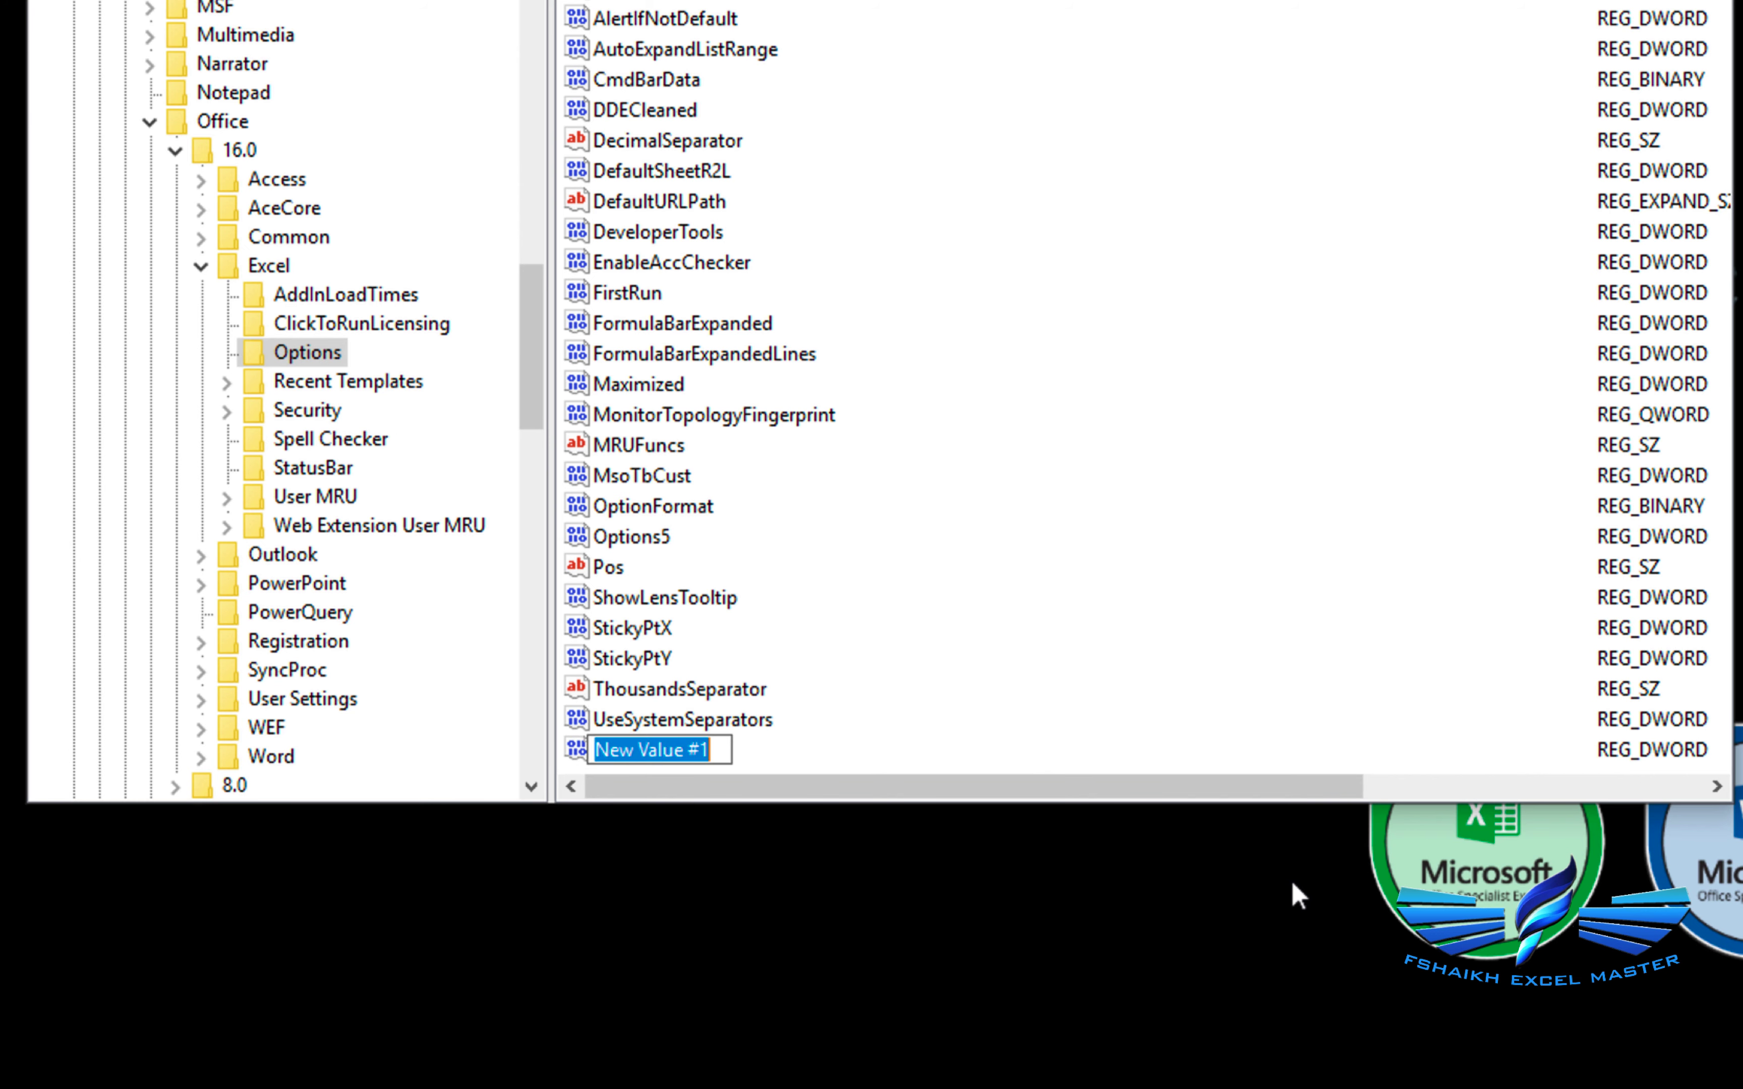
{"action": "type", "text": "xl"}
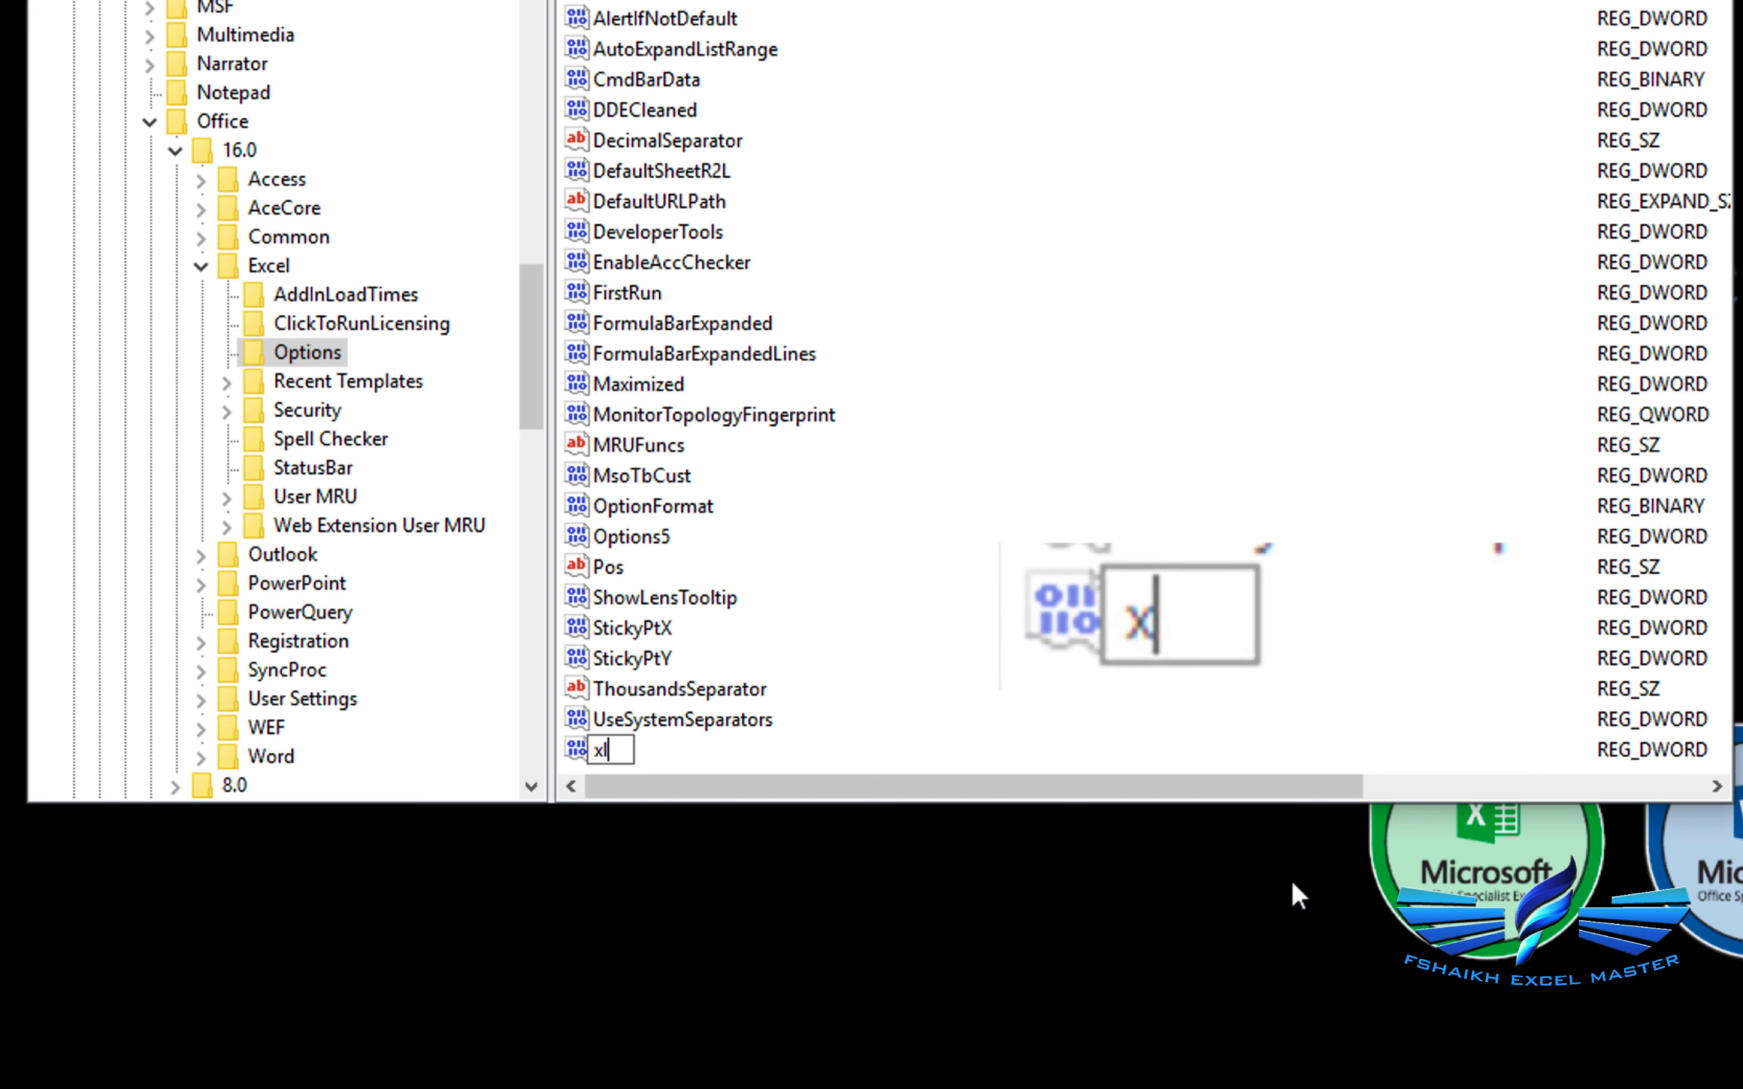
{"action": "type", "text": "9_"}
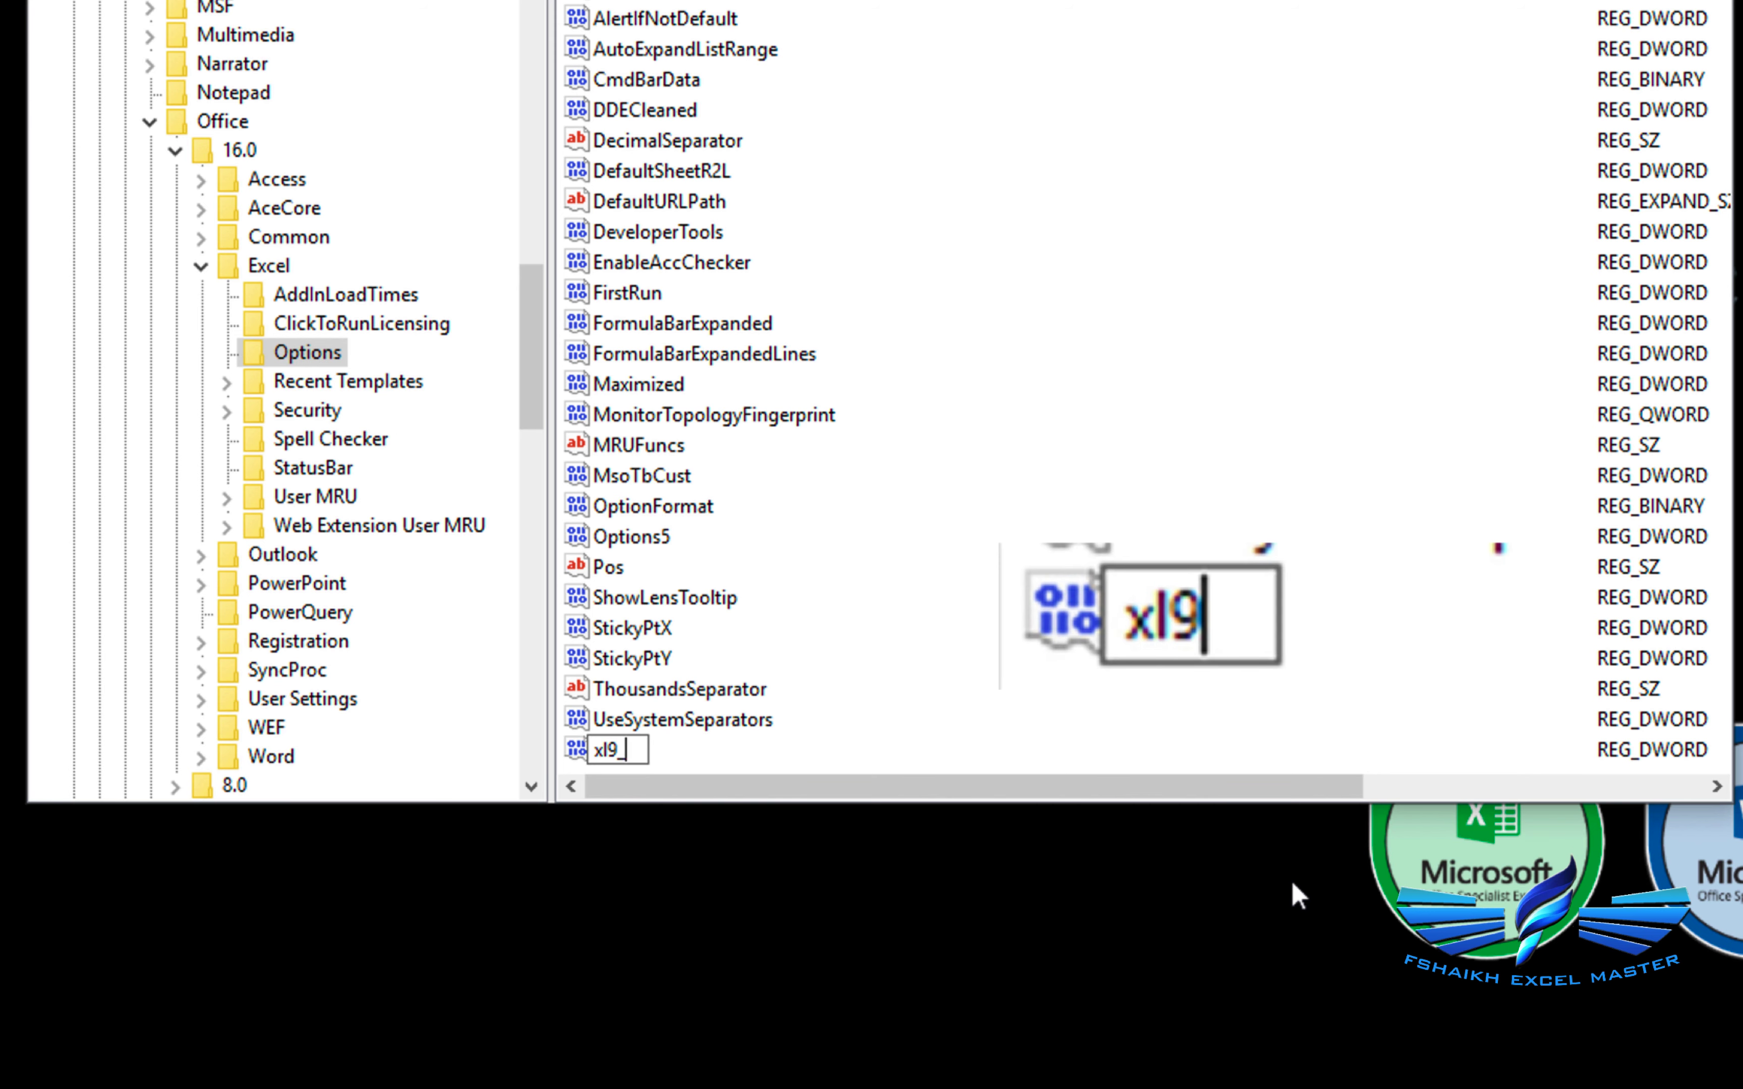
{"action": "type", "text": "hijri"}
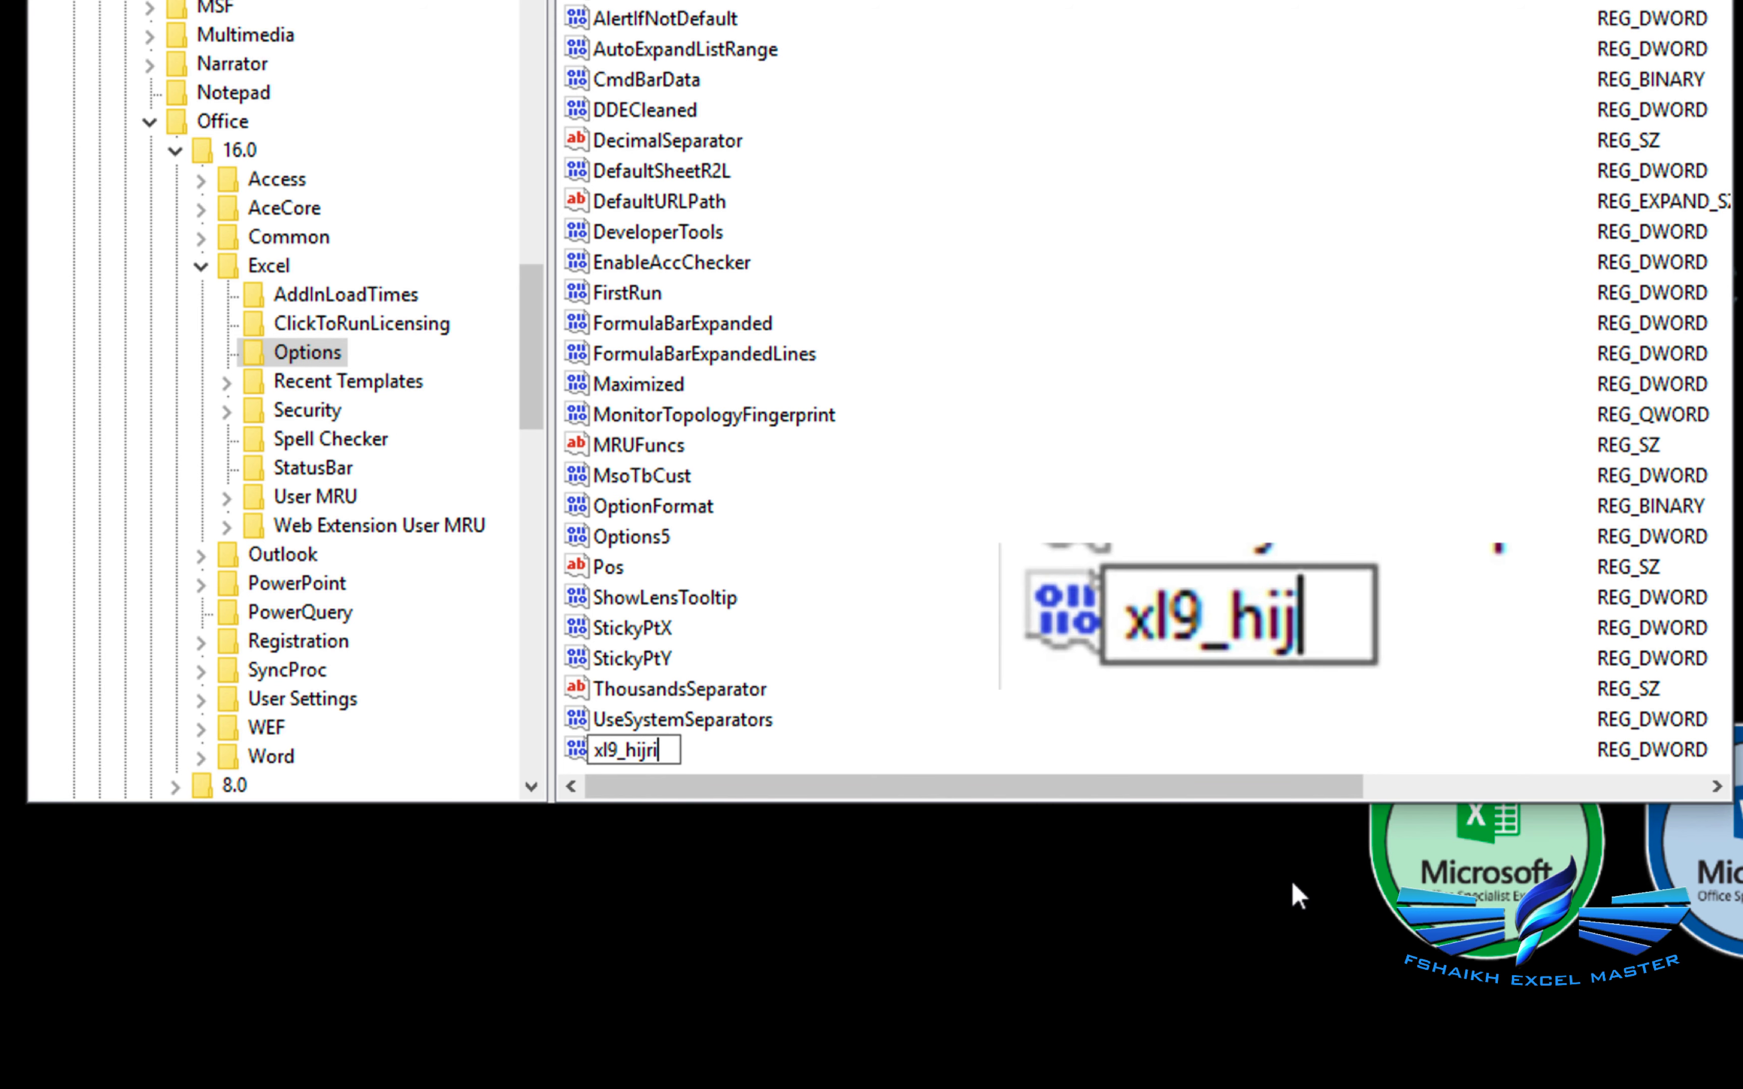
{"action": "key", "text": "Return"}
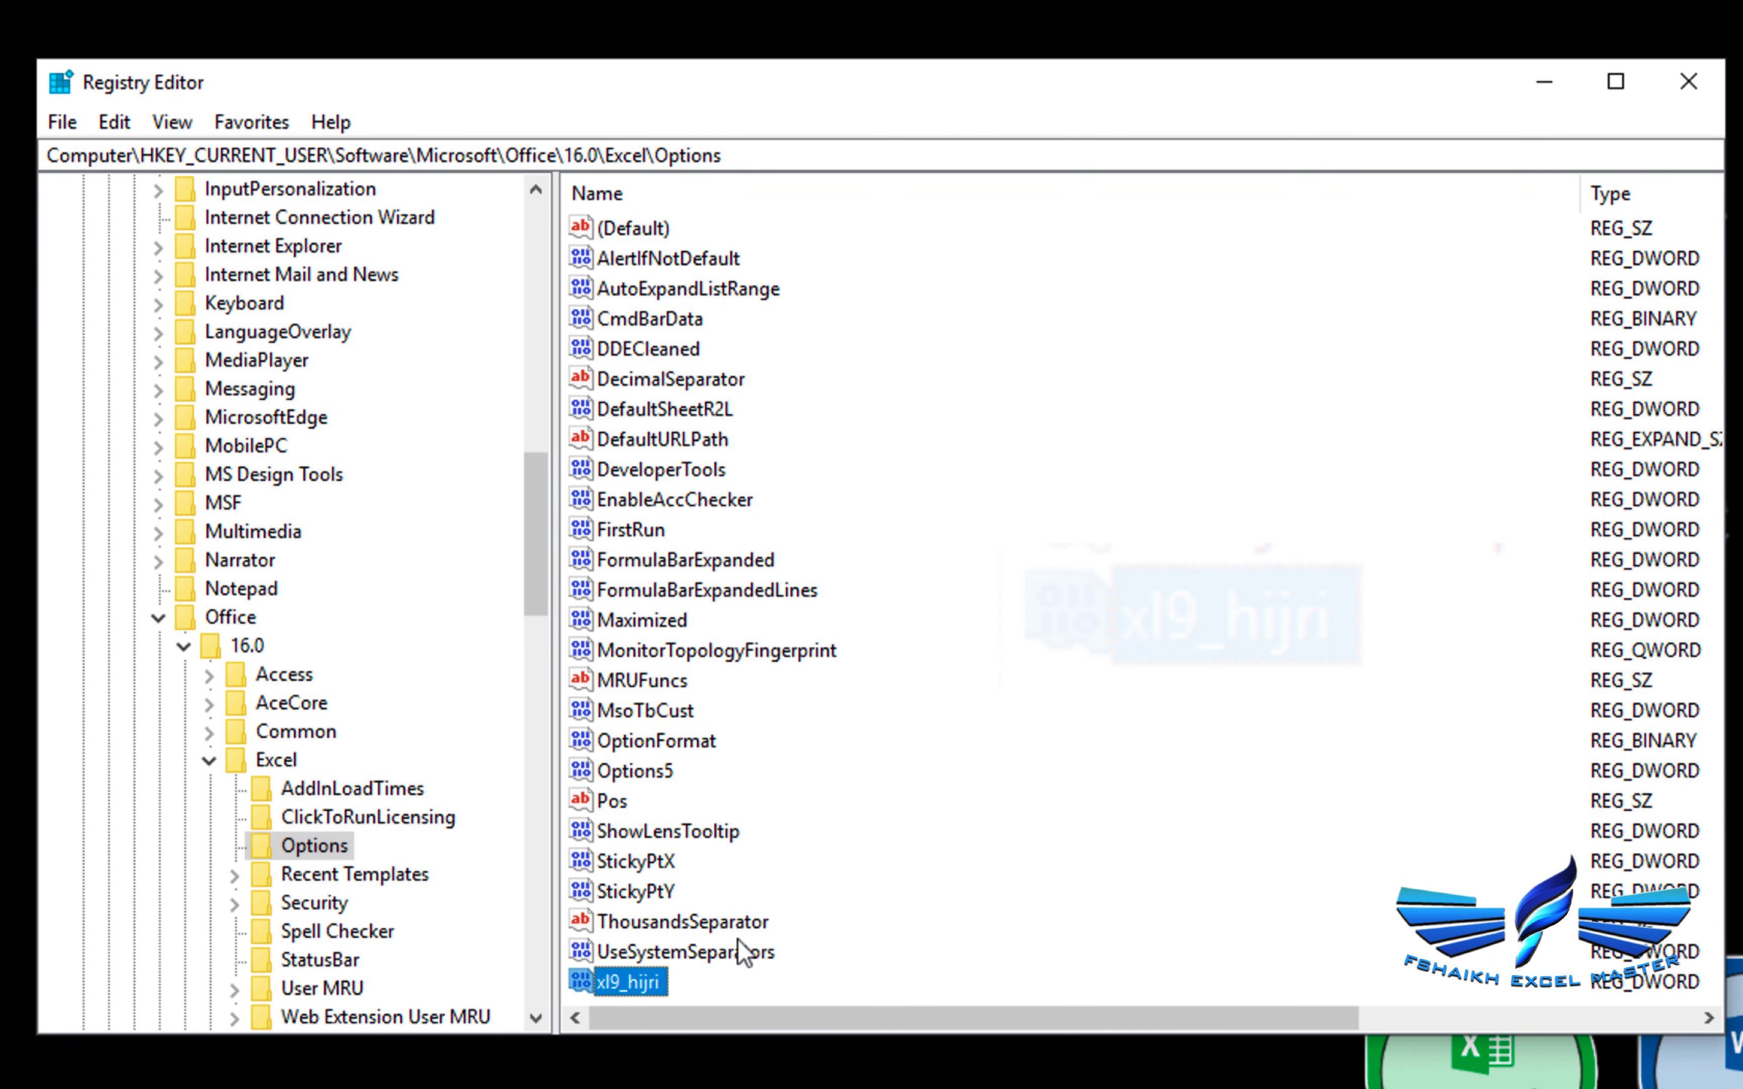
{"action": "double_click", "coordinate": [633, 930]}
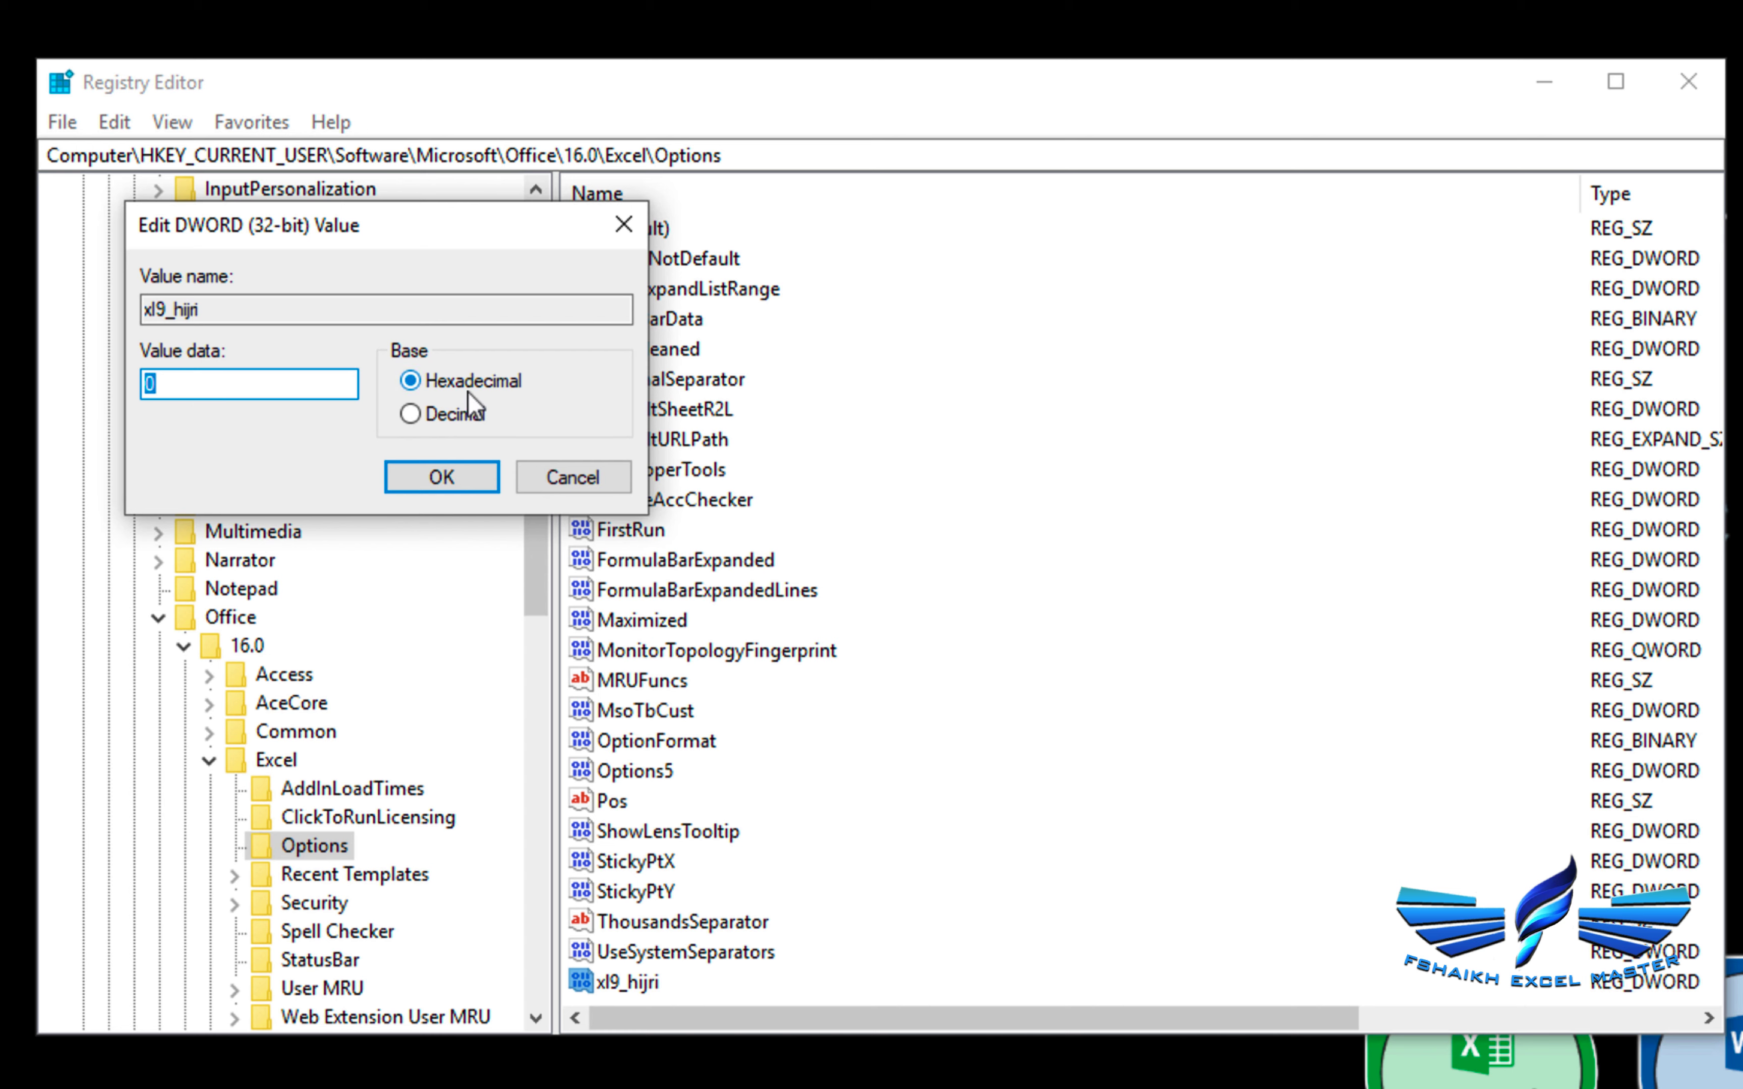
{"action": "left_click", "coordinate": [454, 477]}
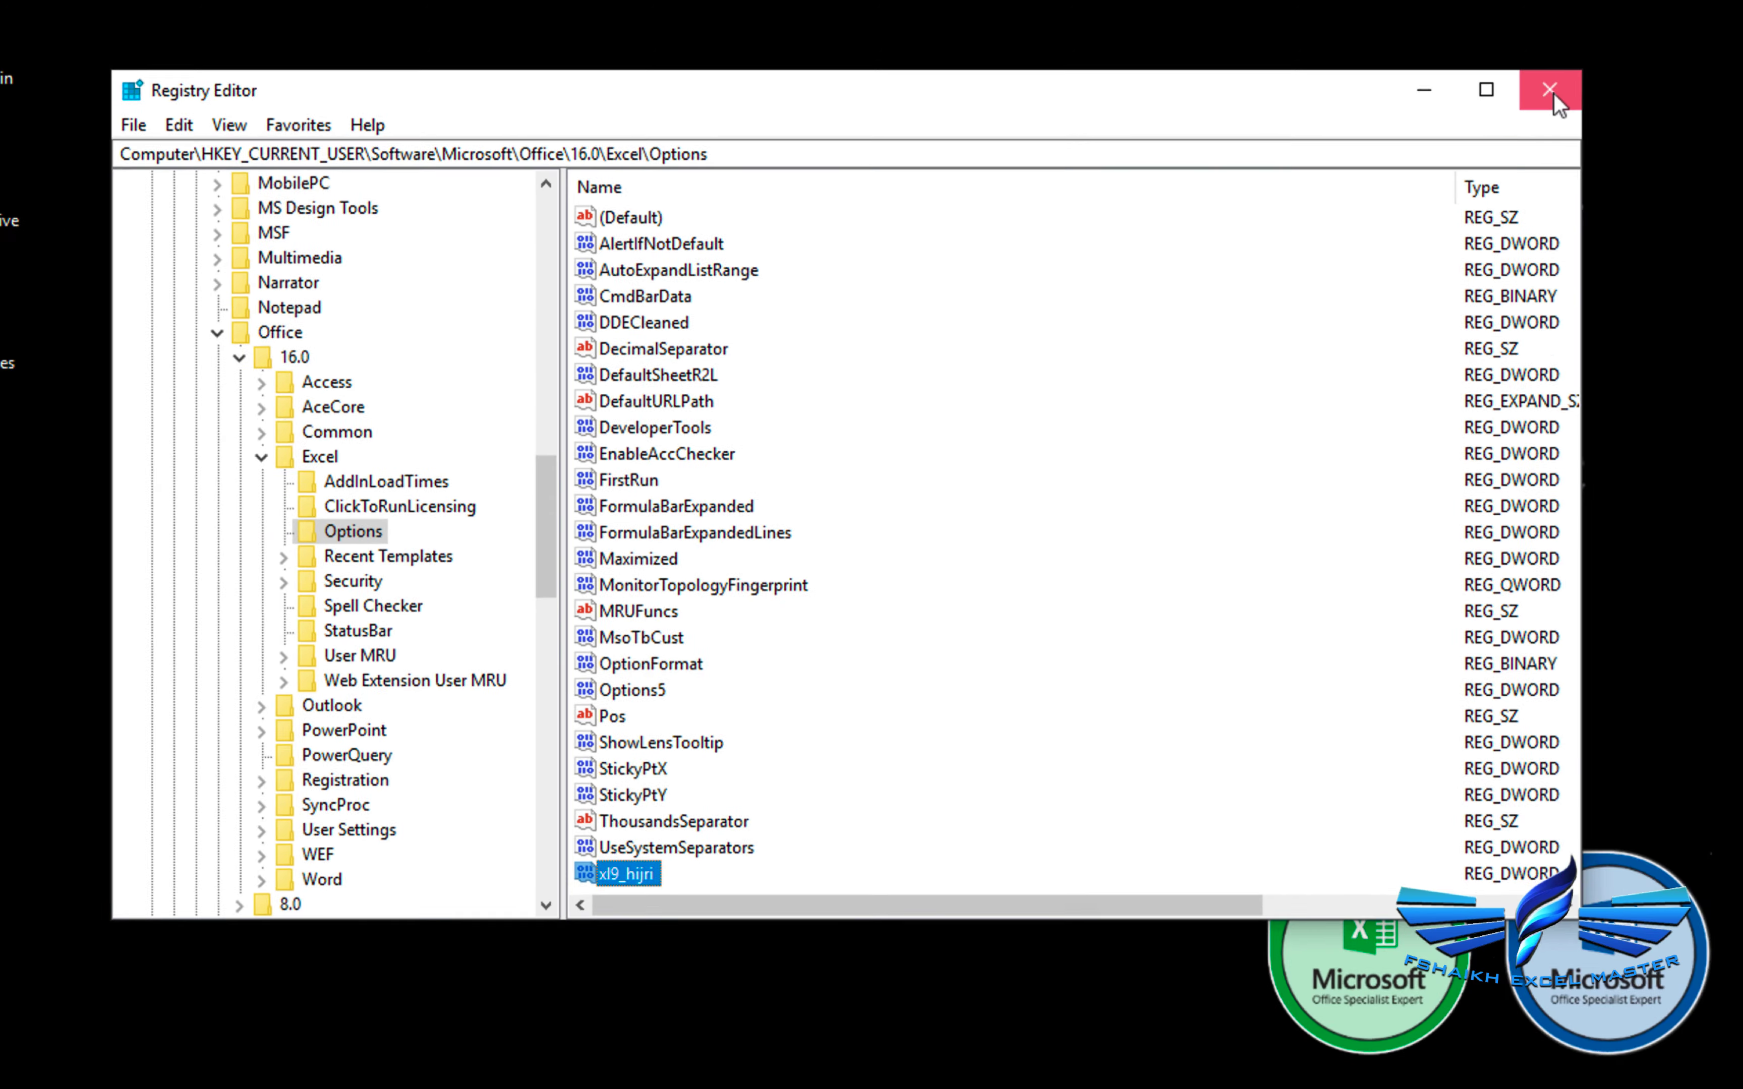
Close the Registry Editor, reopen the ArabicDates workbook in Excel, and re-enter the date a04/24/1440 in cell D3.
{"action": "left_click", "coordinate": [1708, 57]}
{"action": "double_click", "coordinate": [56, 320]}
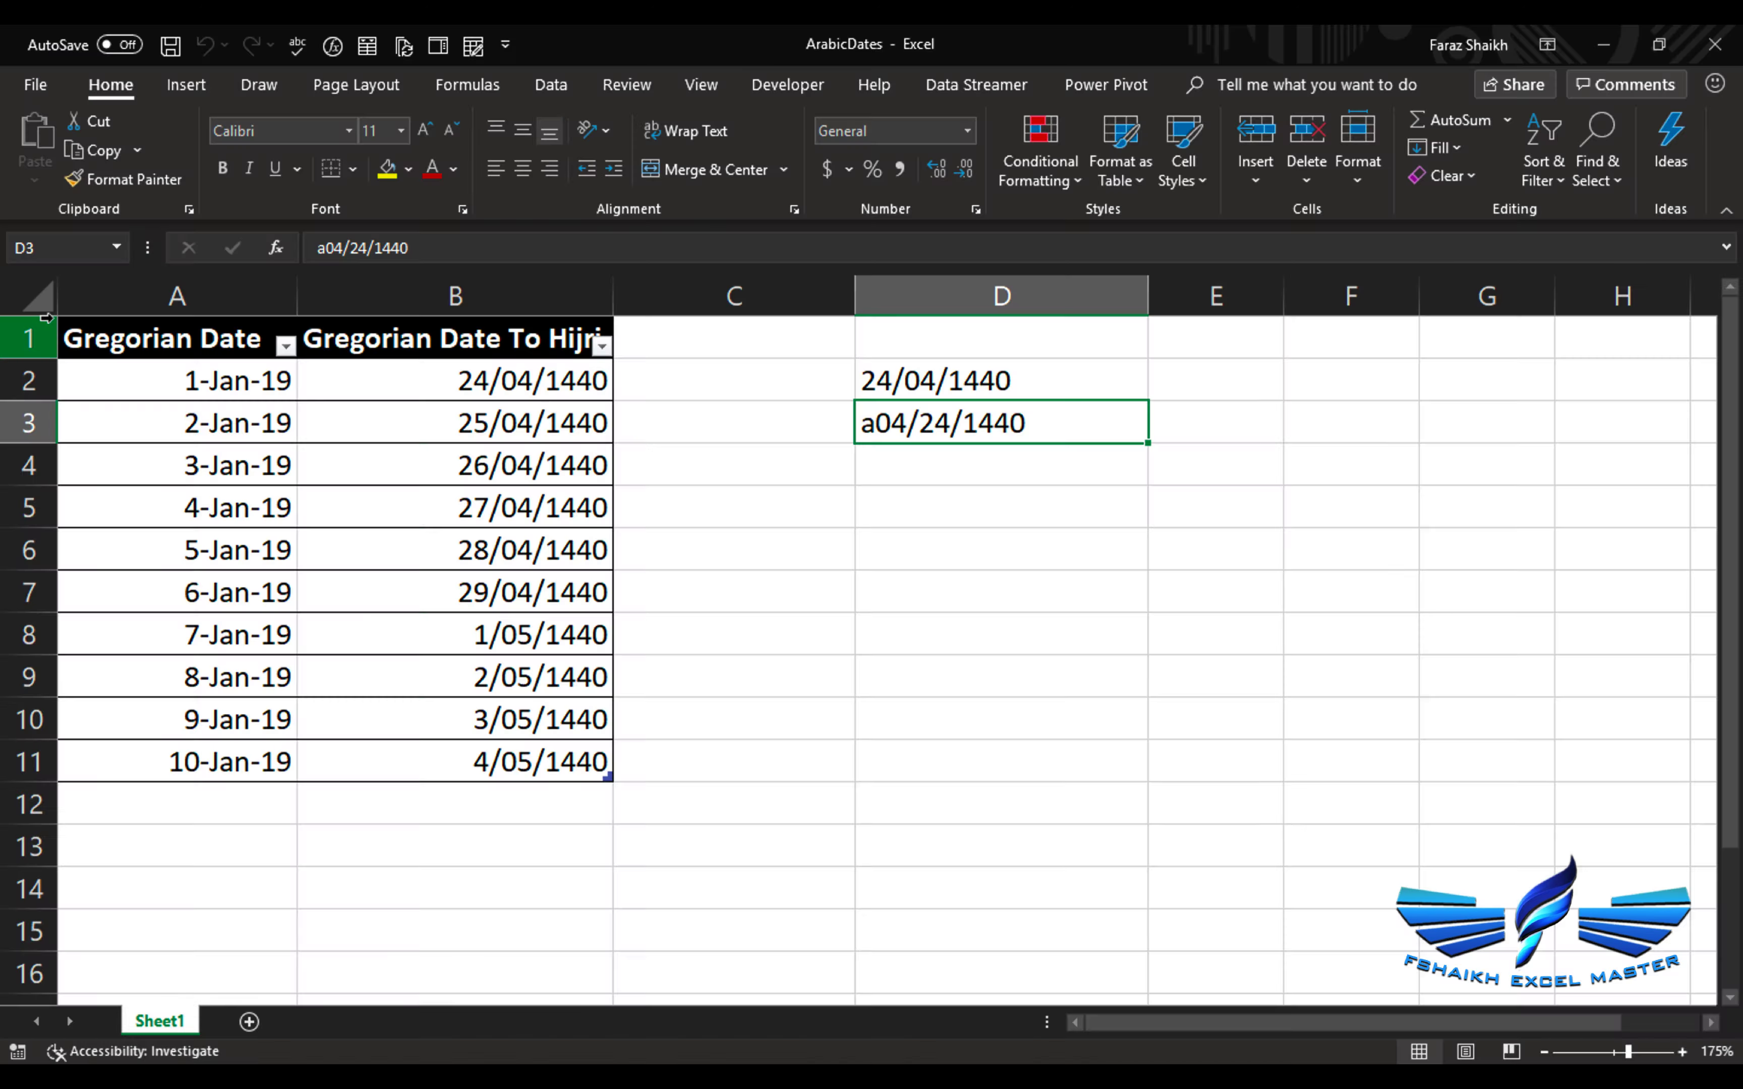
{"action": "double_click", "coordinate": [925, 421]}
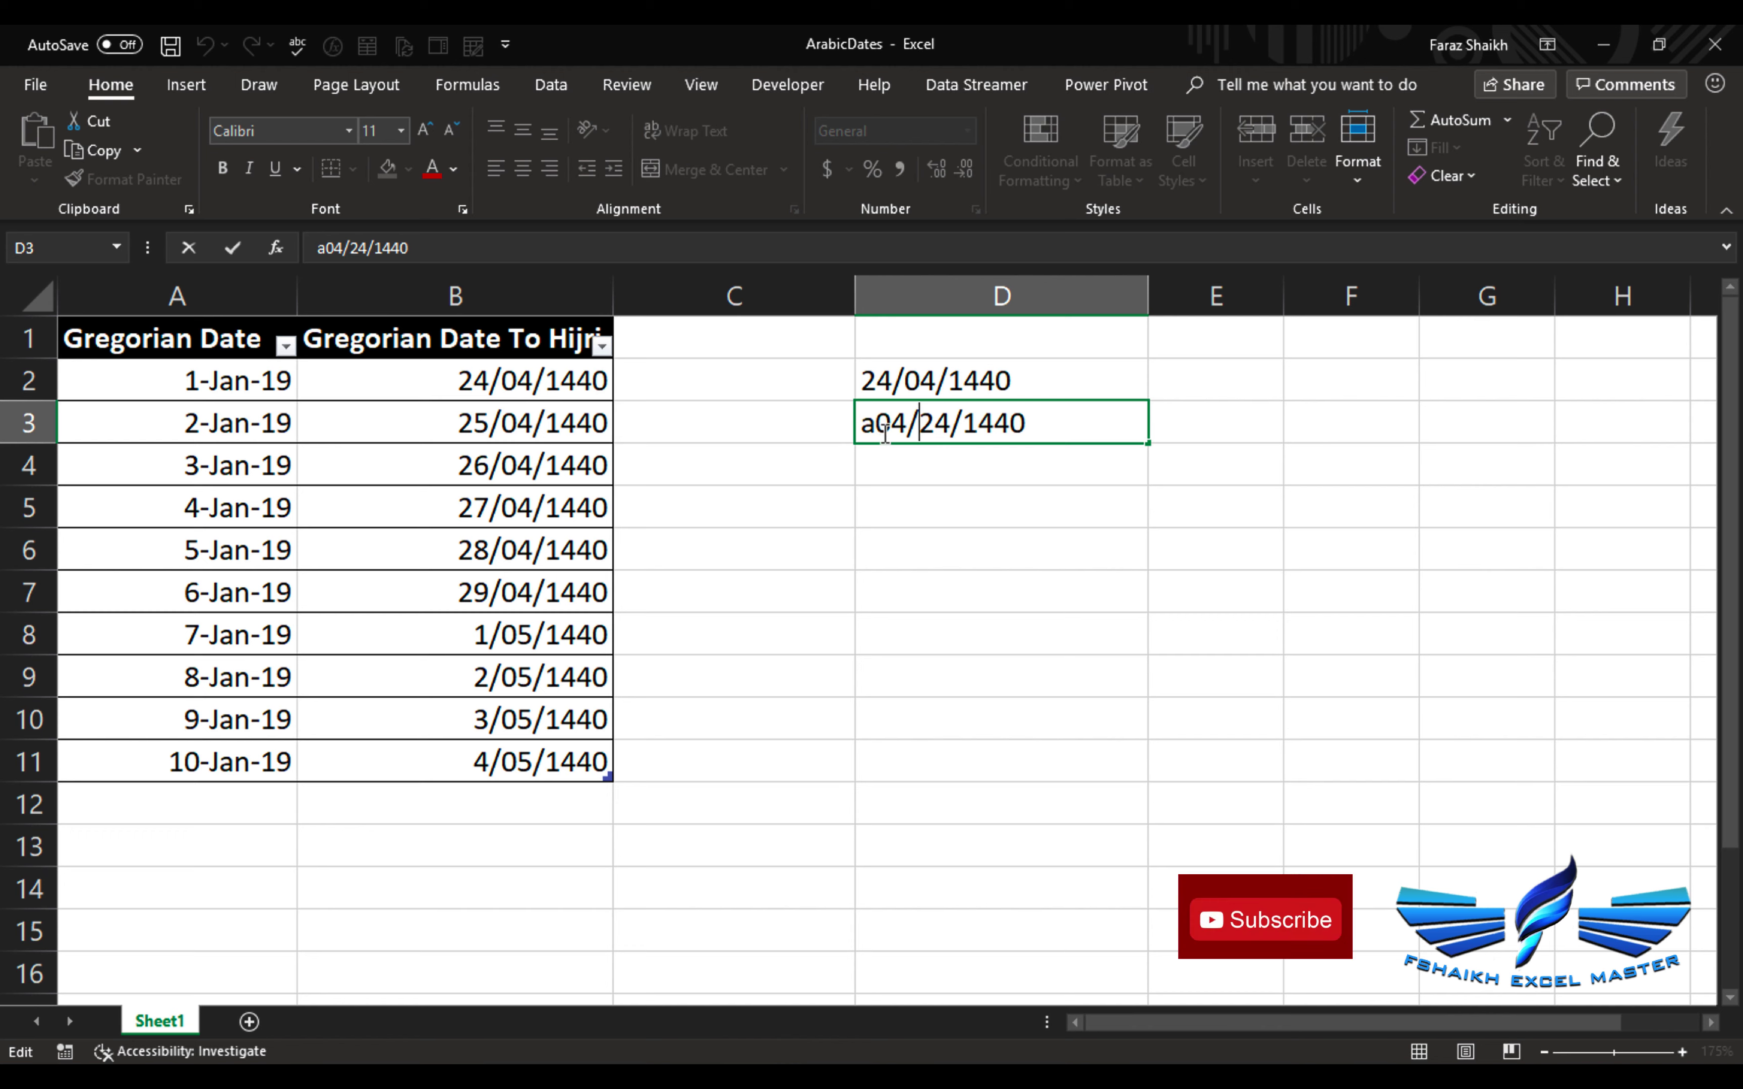
{"action": "key", "text": "Return"}
{"action": "left_click", "coordinate": [1016, 425]}
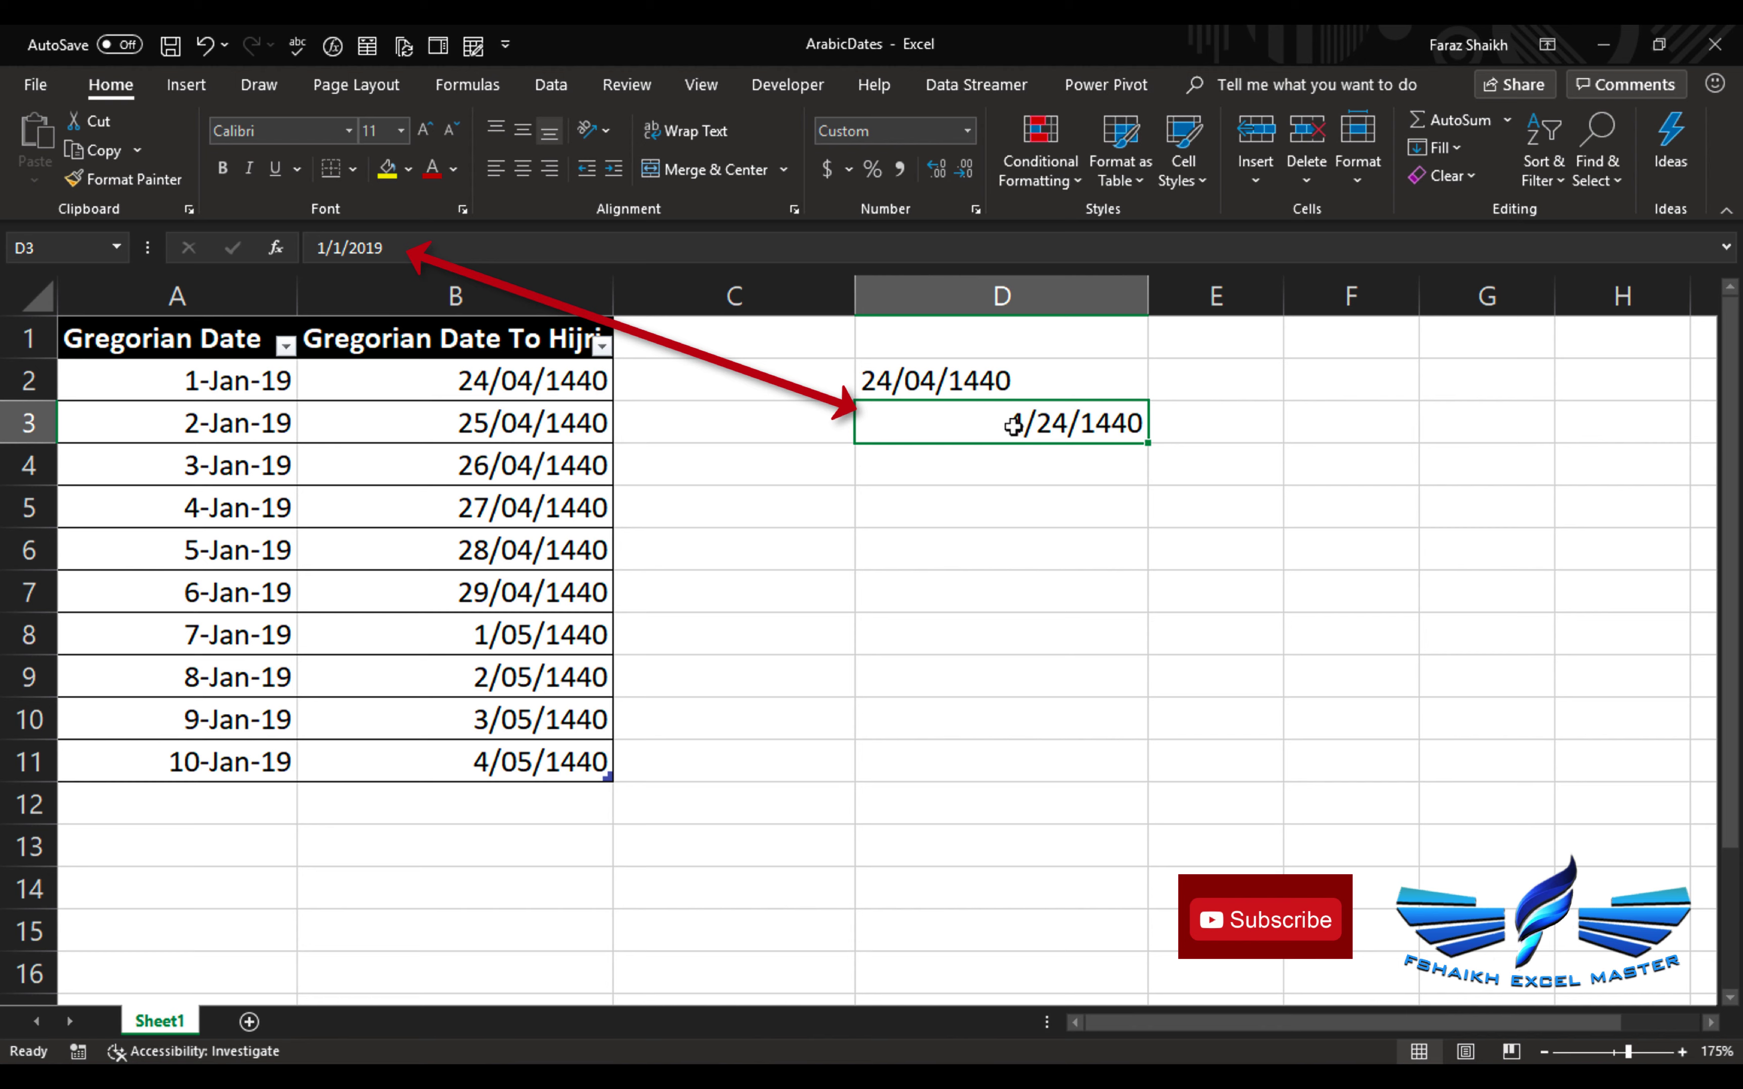
Enter the prefixed Hijri date a04/25/1440 in cell D4.
{"action": "left_click", "coordinate": [984, 487]}
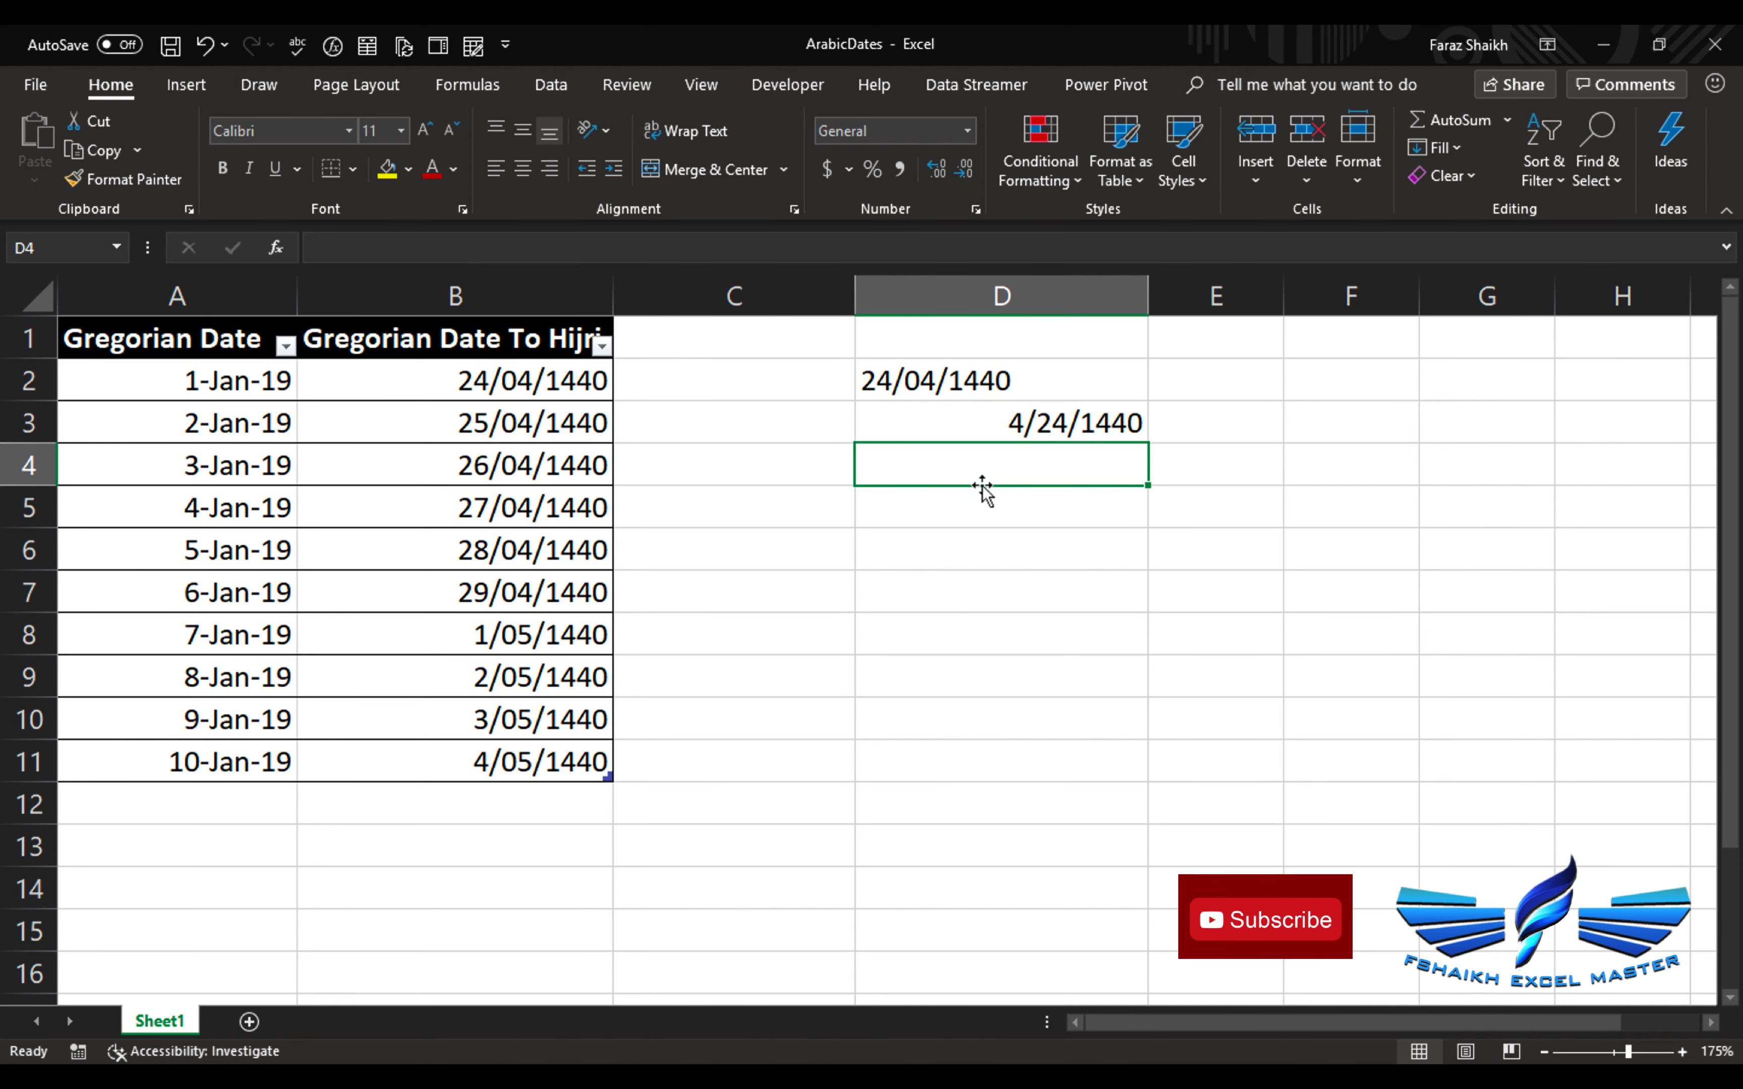
{"action": "type", "text": "a04/"}
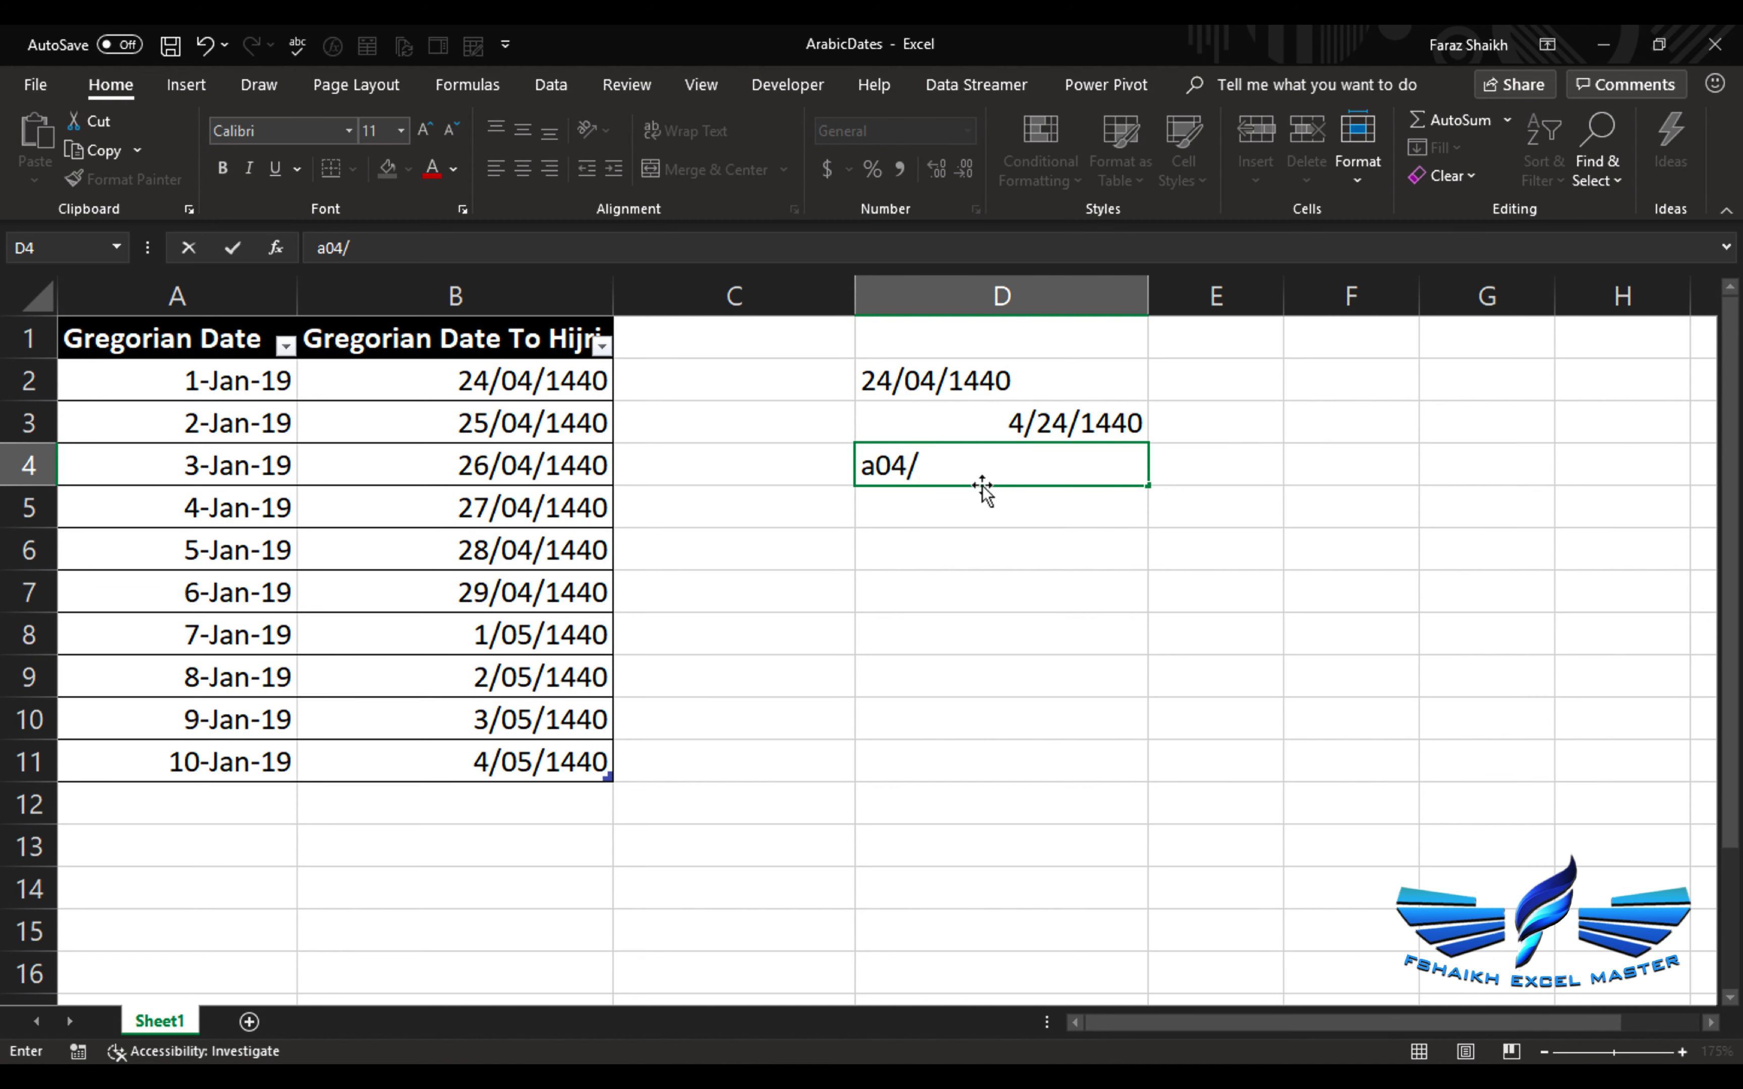
{"action": "type", "text": "25/ 1"}
{"action": "key", "text": "BackSpace"}
{"action": "type", "text": "40"}
{"action": "key", "text": "Return"}
{"action": "left_click", "coordinate": [929, 469]}
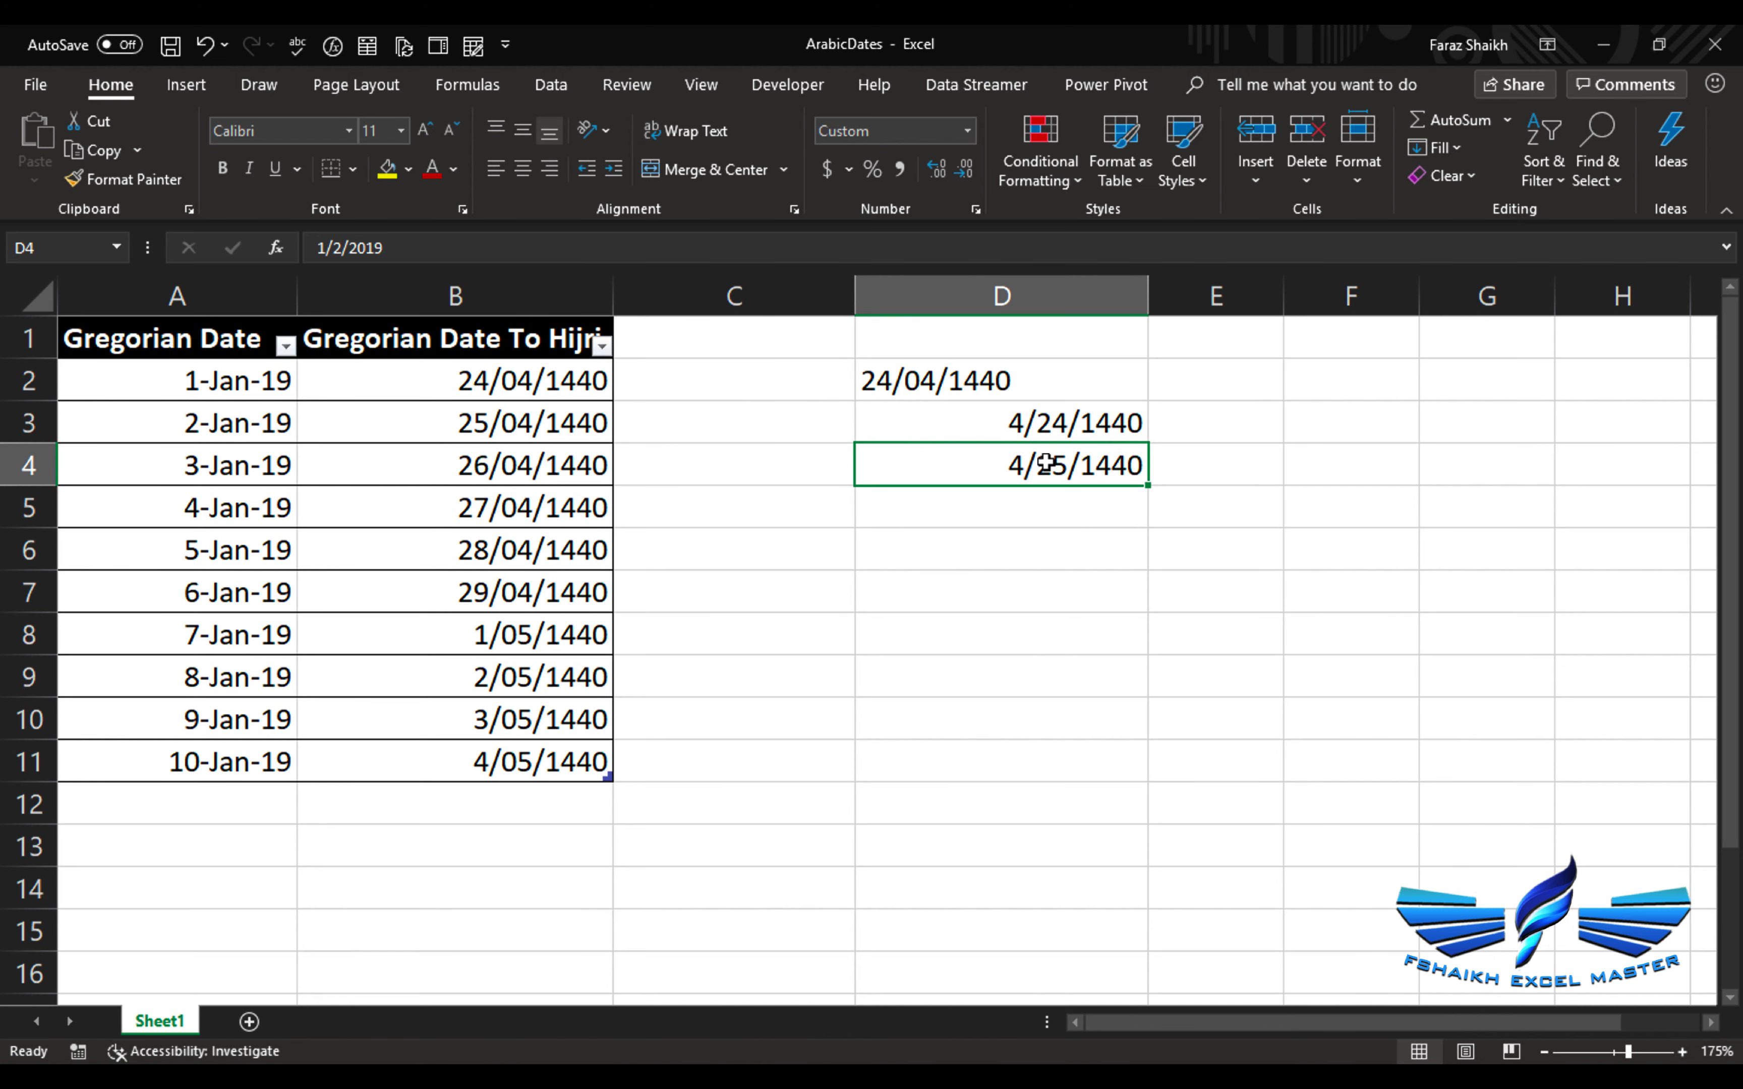
Try adding the prefix a to the day-first date in cell D2 so it reads a24/04/1440.
{"action": "left_click", "coordinate": [1049, 368]}
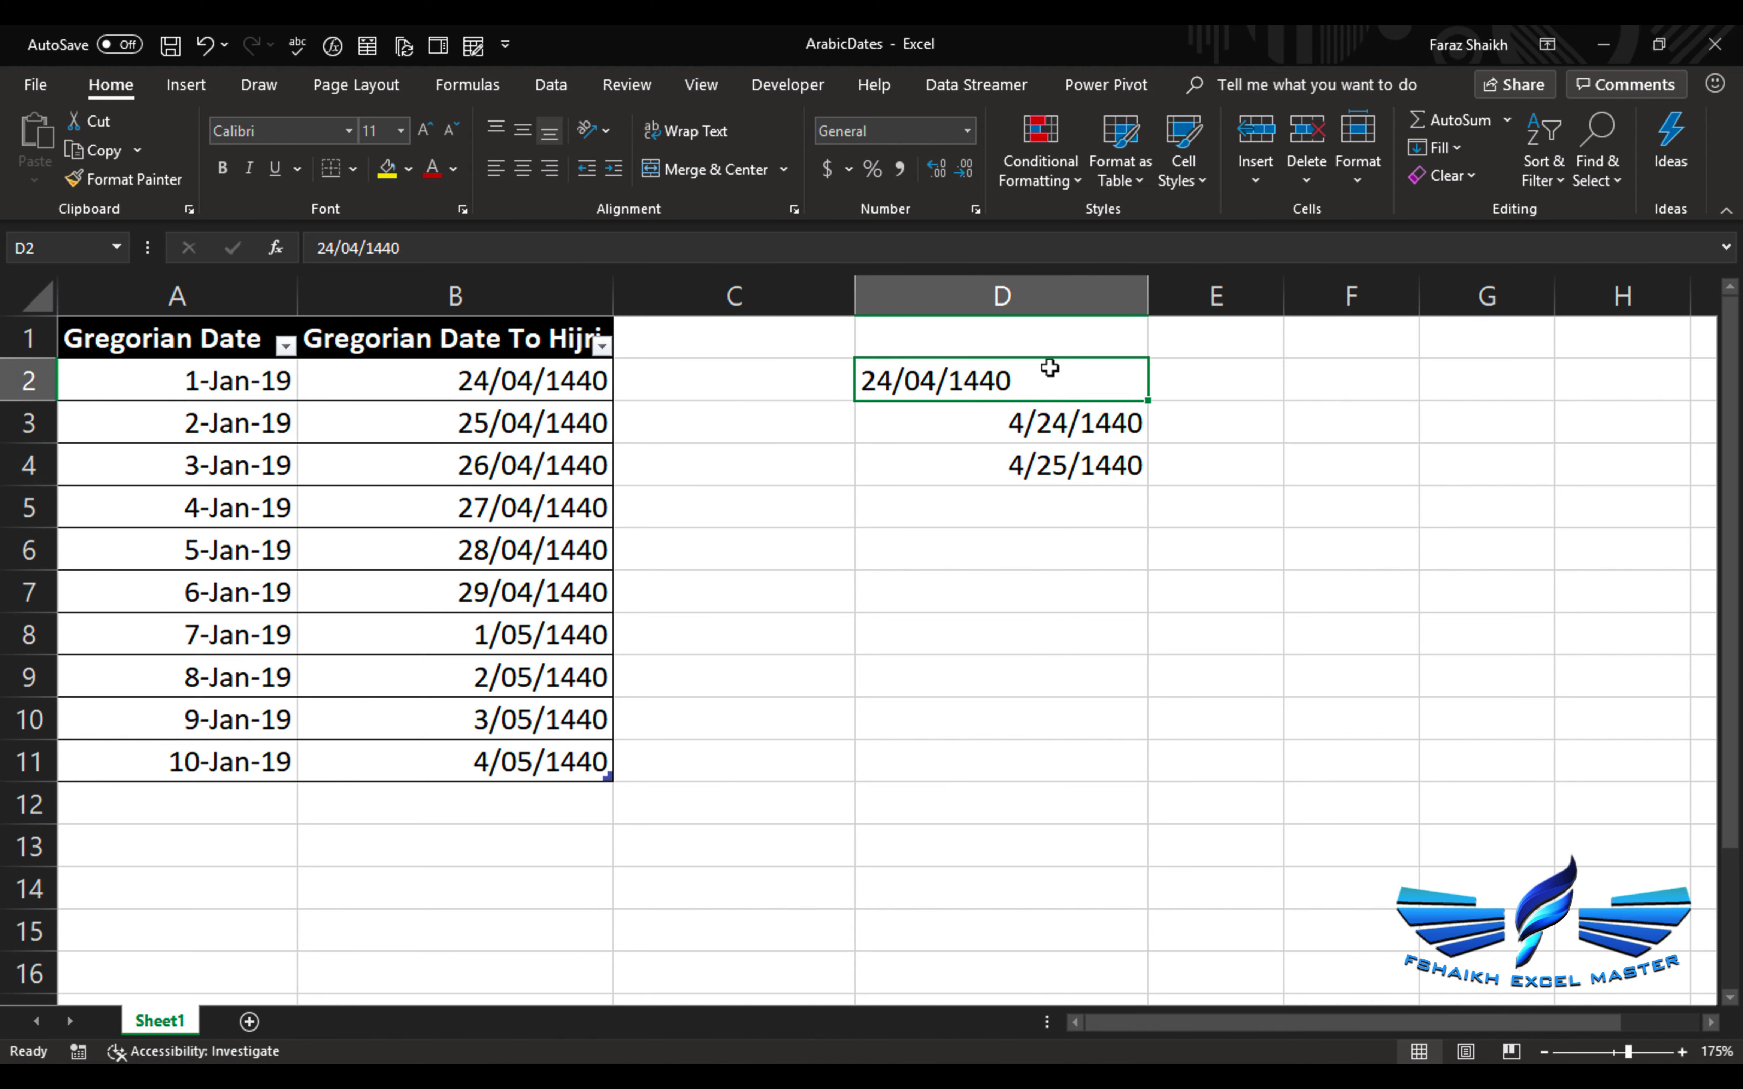
{"action": "left_click", "coordinate": [1015, 475]}
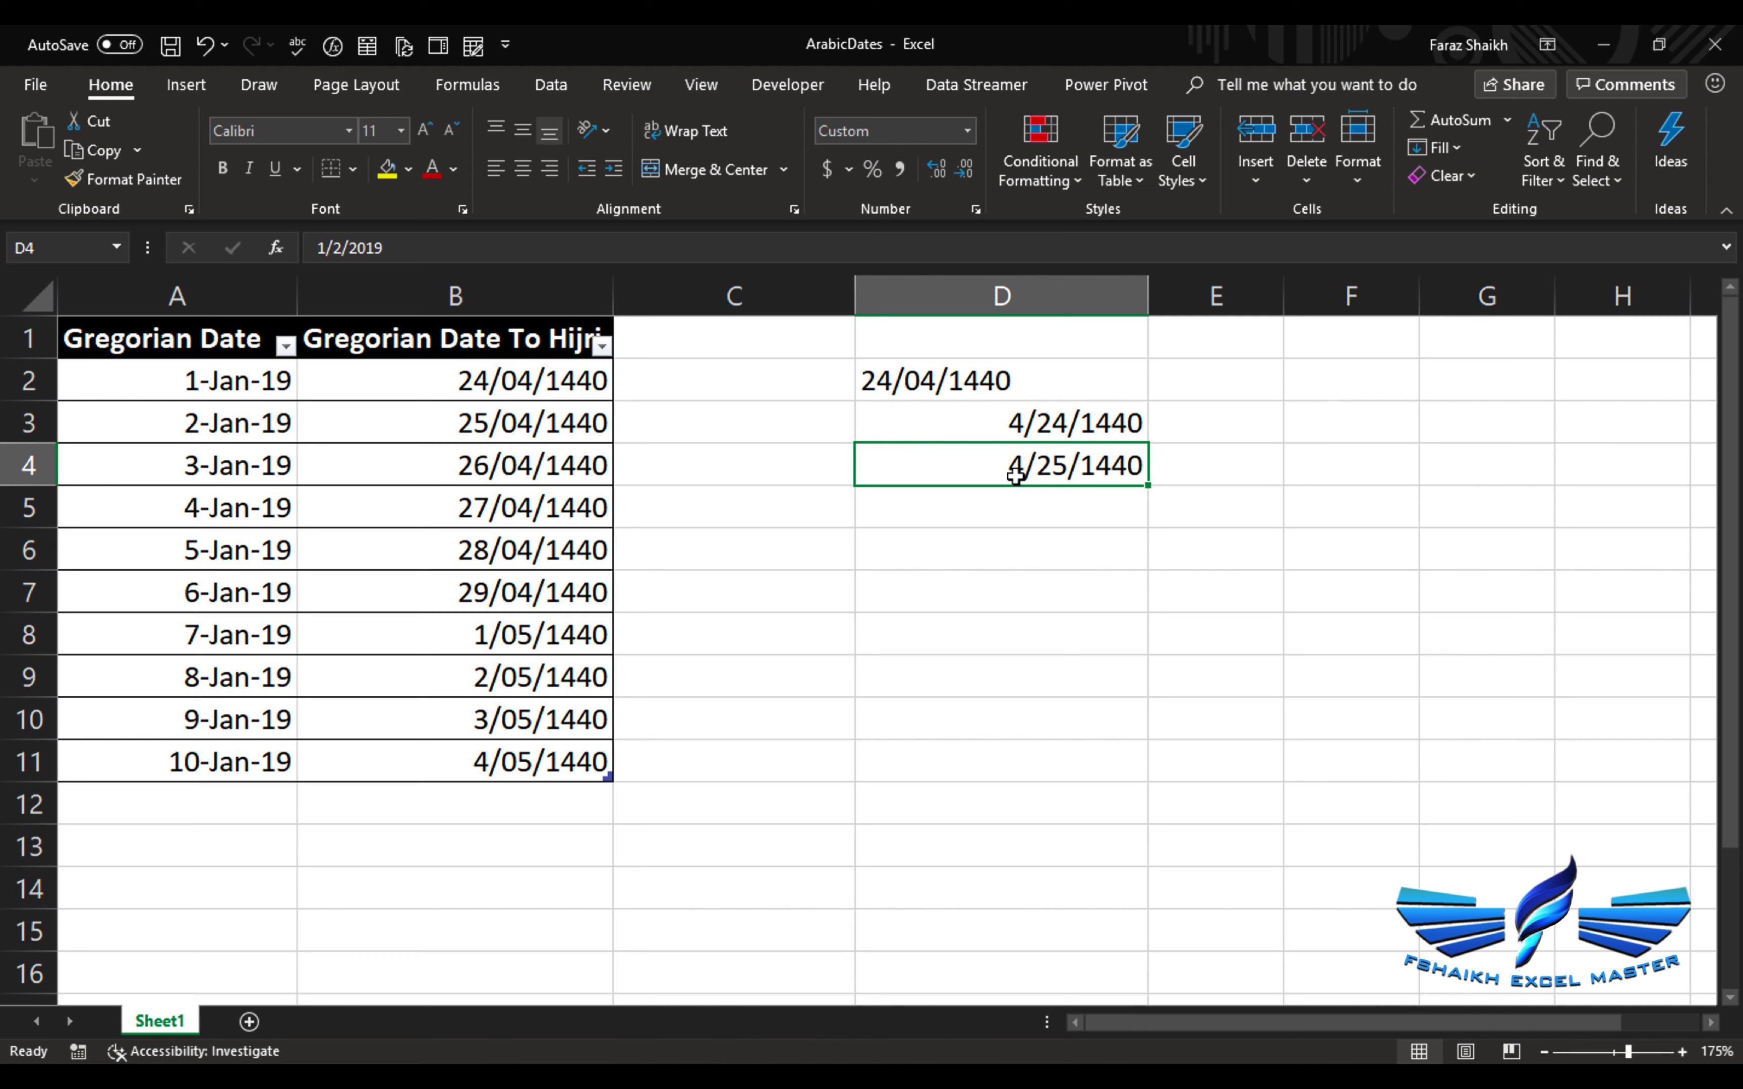
{"action": "double_click", "coordinate": [893, 380]}
{"action": "left_click", "coordinate": [860, 380]}
{"action": "type", "text": "a"}
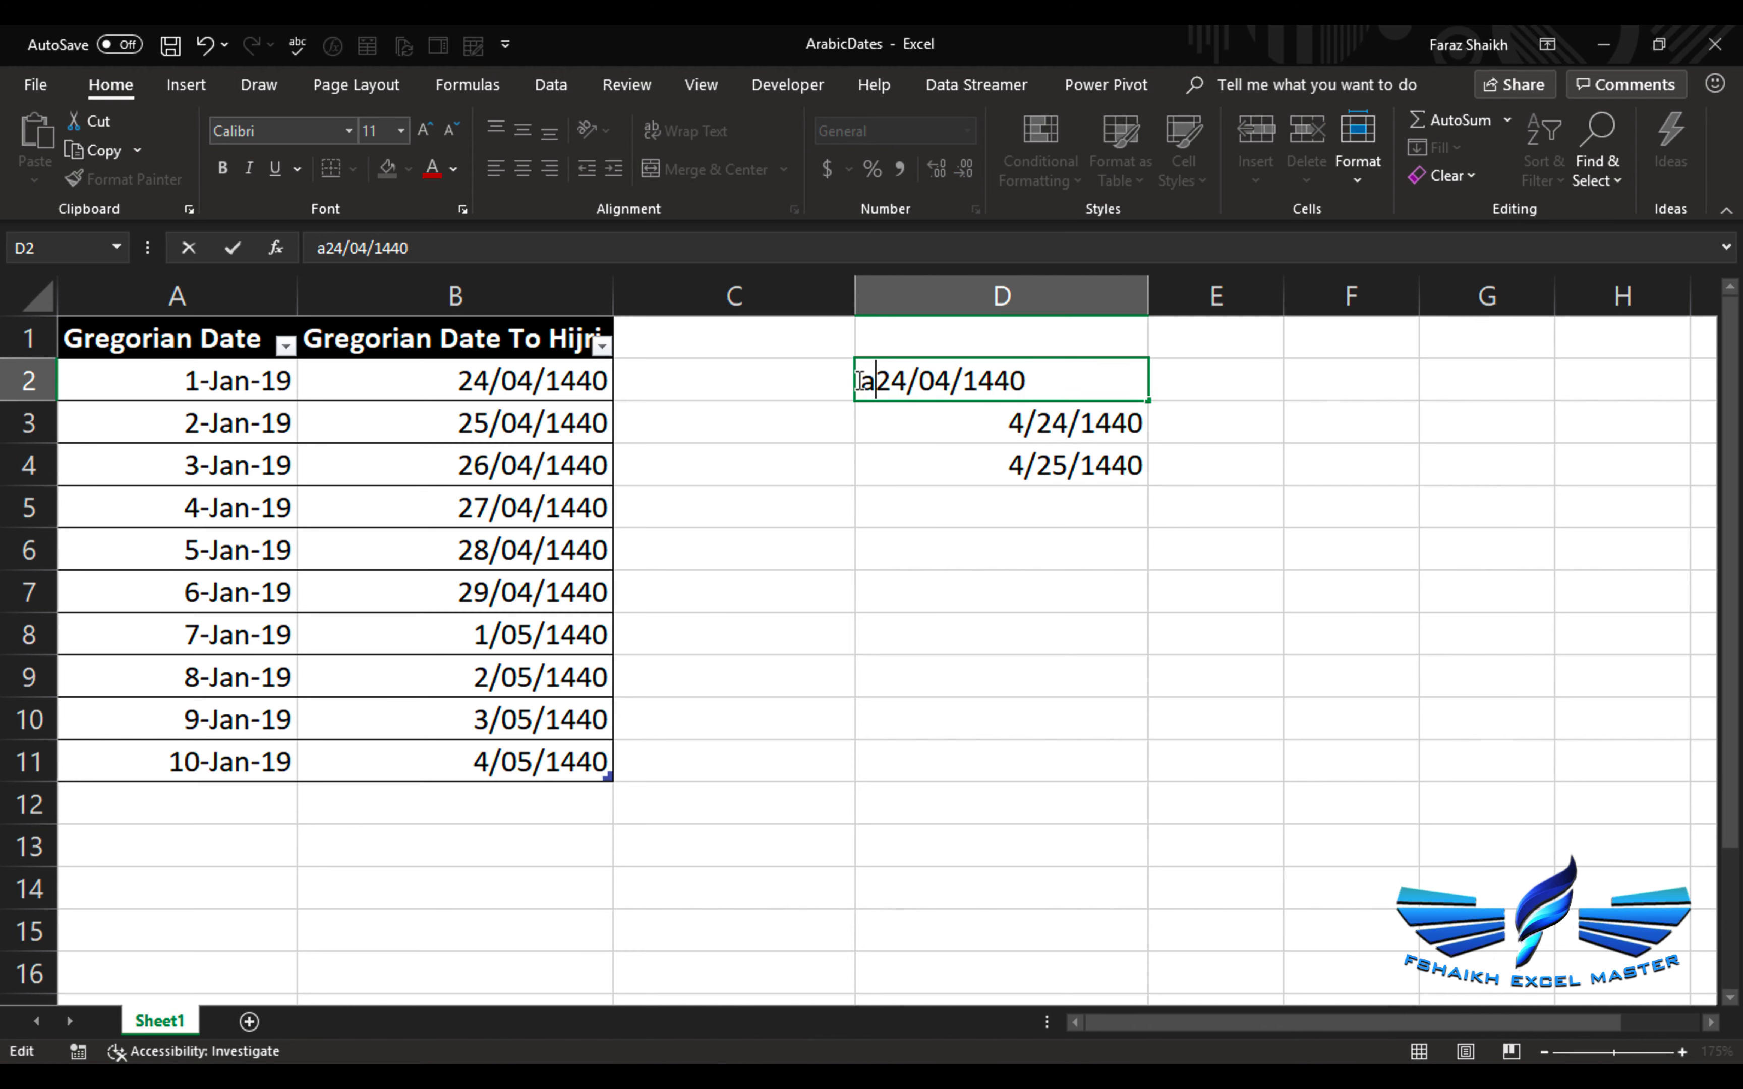
{"action": "key", "text": "Return"}
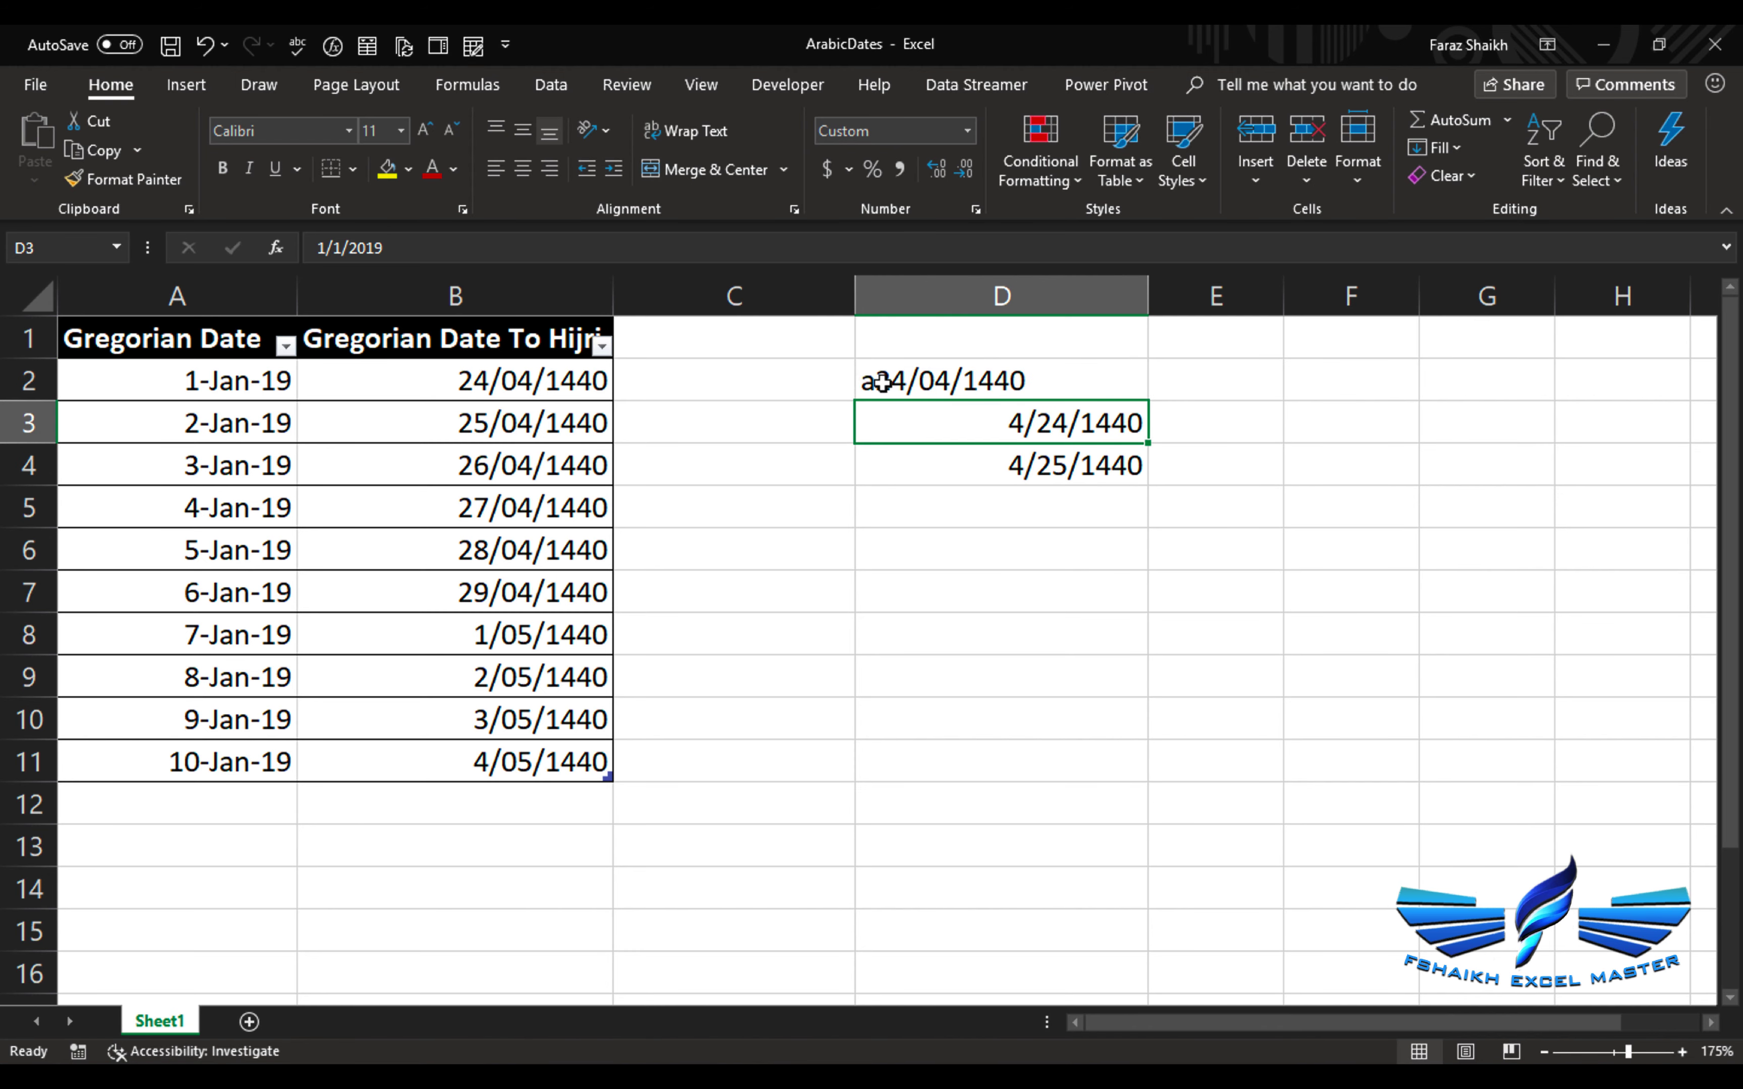
{"action": "left_click", "coordinate": [886, 382]}
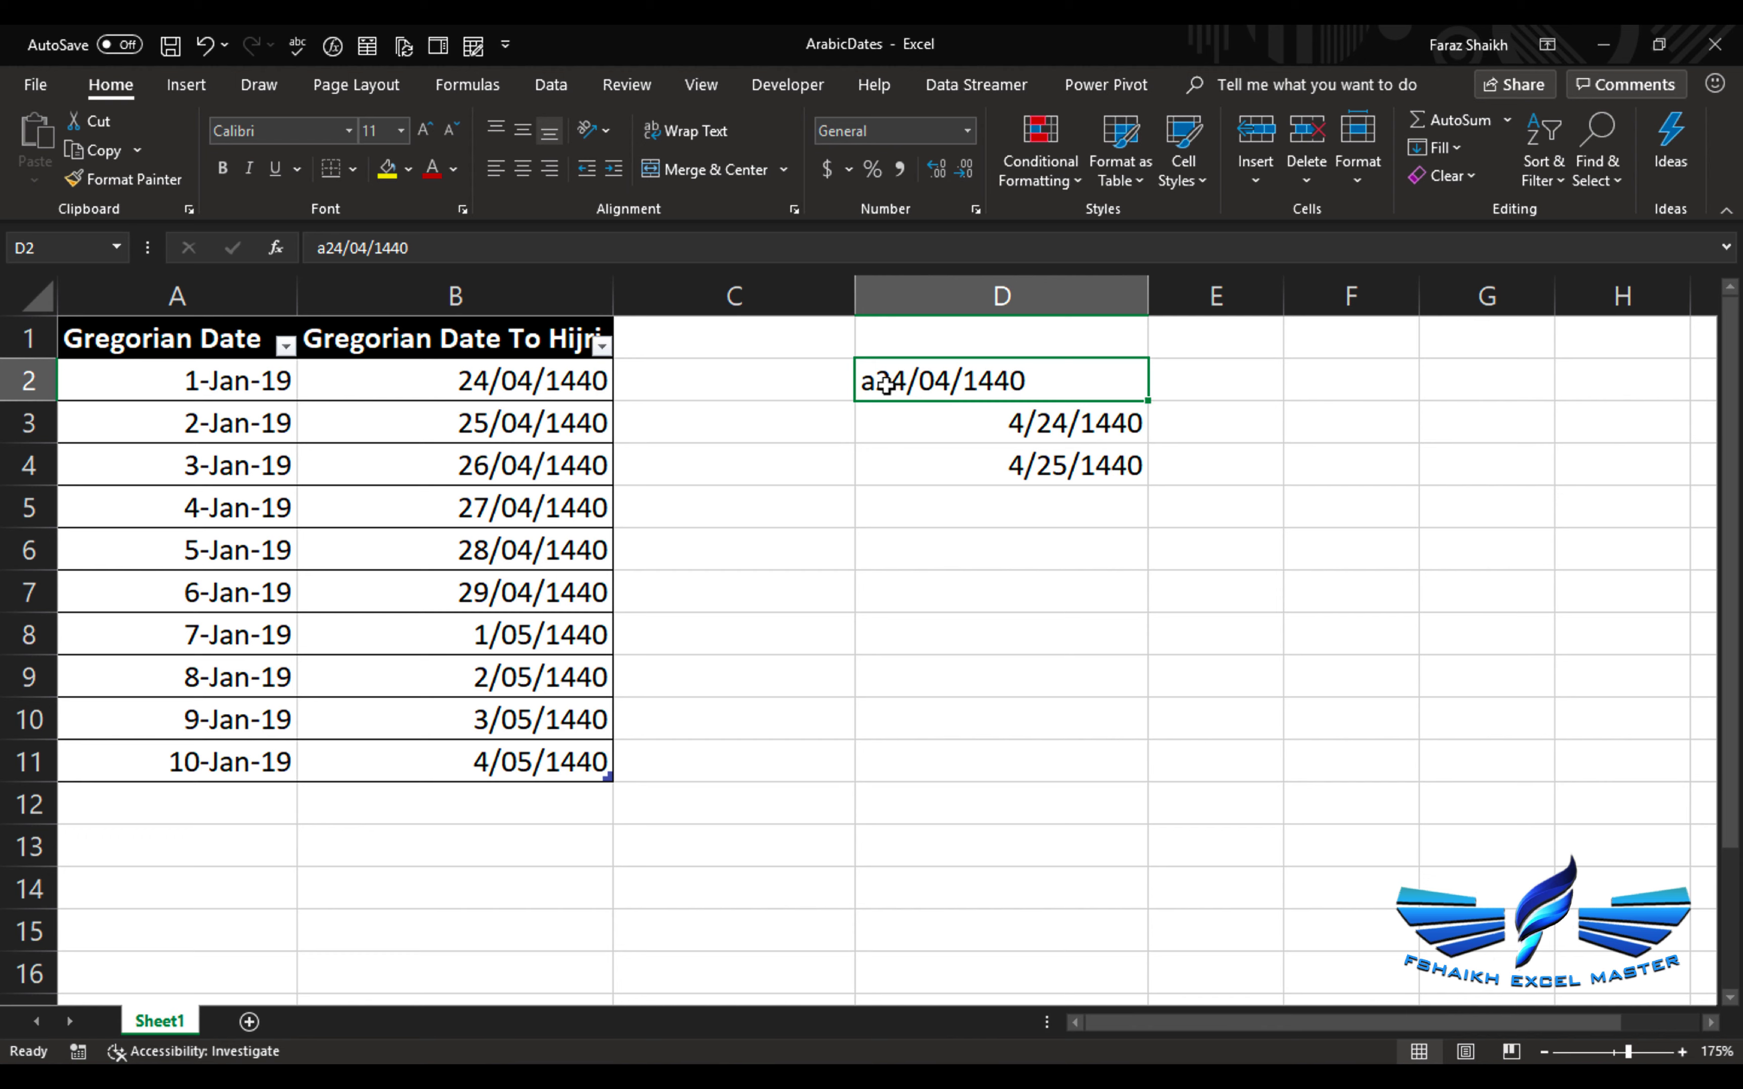
Move the dates in D3:D4 up one row to D2:D3, replacing the existing data in D2.
{"action": "left_click", "coordinate": [1029, 426]}
{"action": "left_click_drag", "start_coordinate": [1030, 427], "coordinate": [1058, 361]}
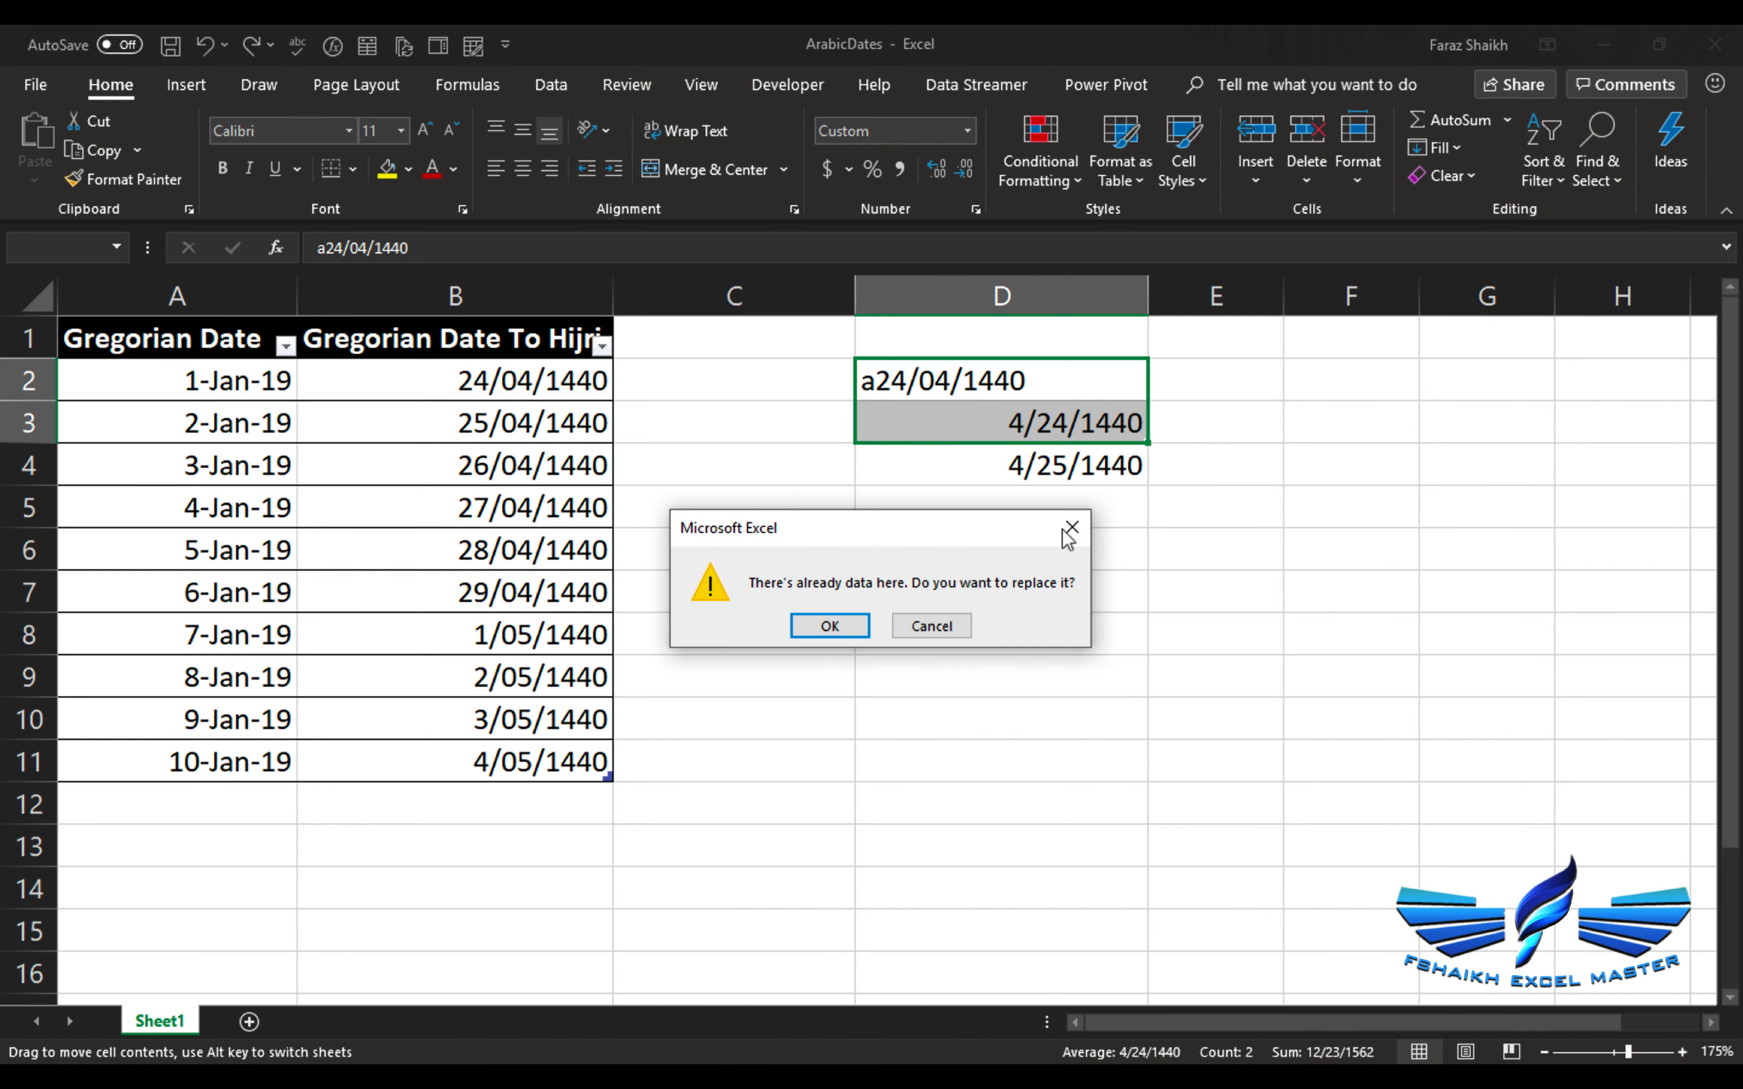
{"action": "left_click", "coordinate": [836, 624]}
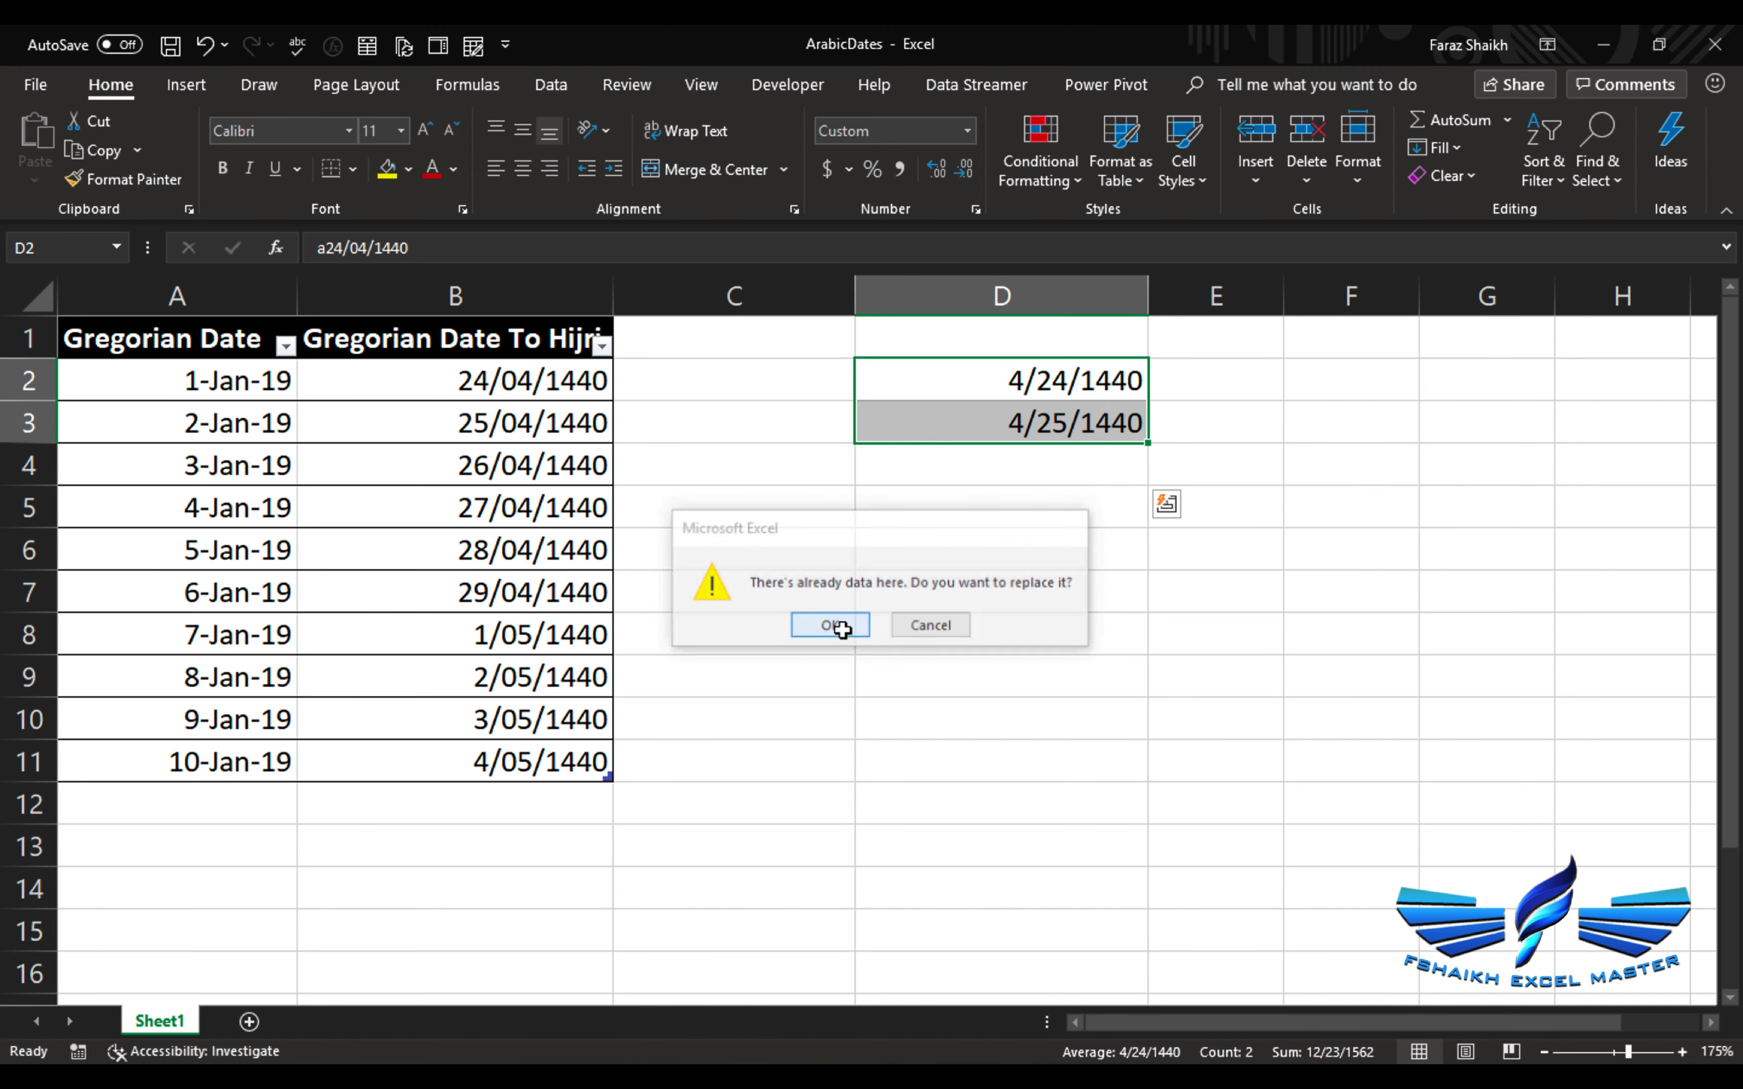
Fill the Hijri date series from cell D3 down to D11.
{"action": "left_click", "coordinate": [1099, 464]}
{"action": "left_click", "coordinate": [1124, 420]}
{"action": "left_click_drag", "start_coordinate": [1146, 441], "coordinate": [1107, 770]}
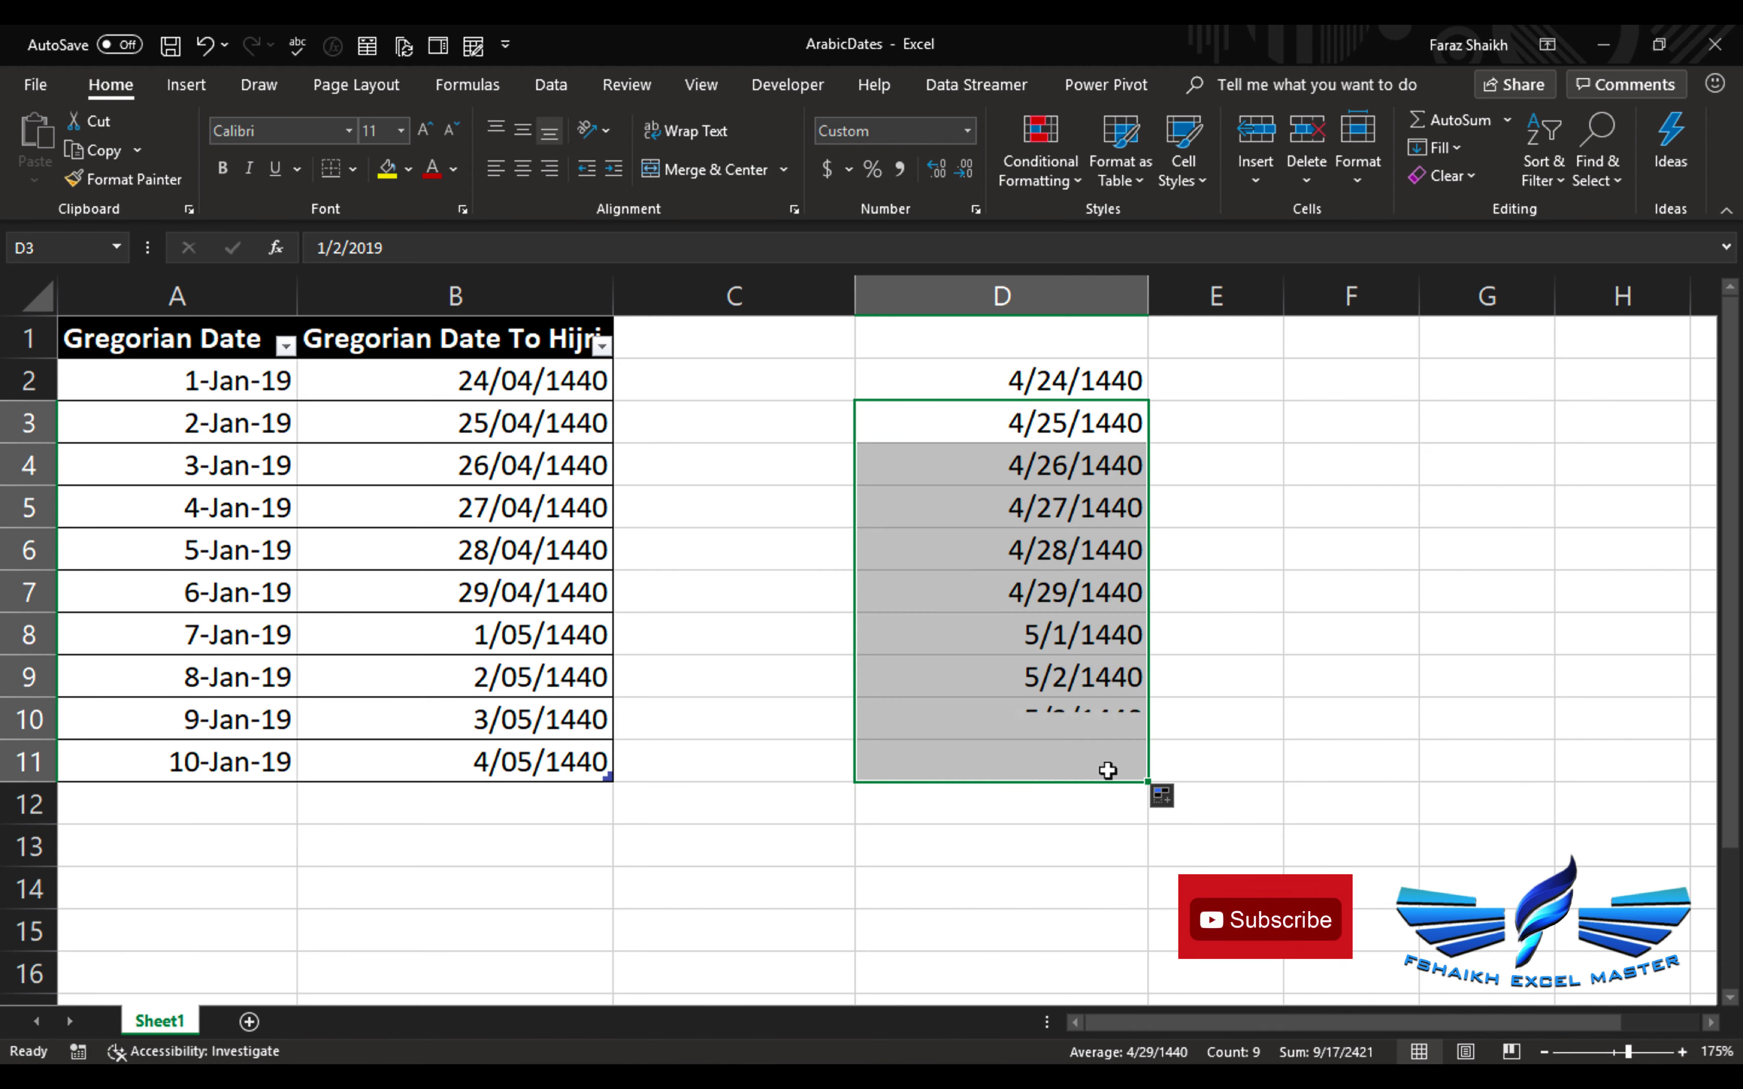
Format the Hijri dates in column D as Gregorian dates in the d-mmm-yy style.
{"action": "left_click", "coordinate": [1072, 389]}
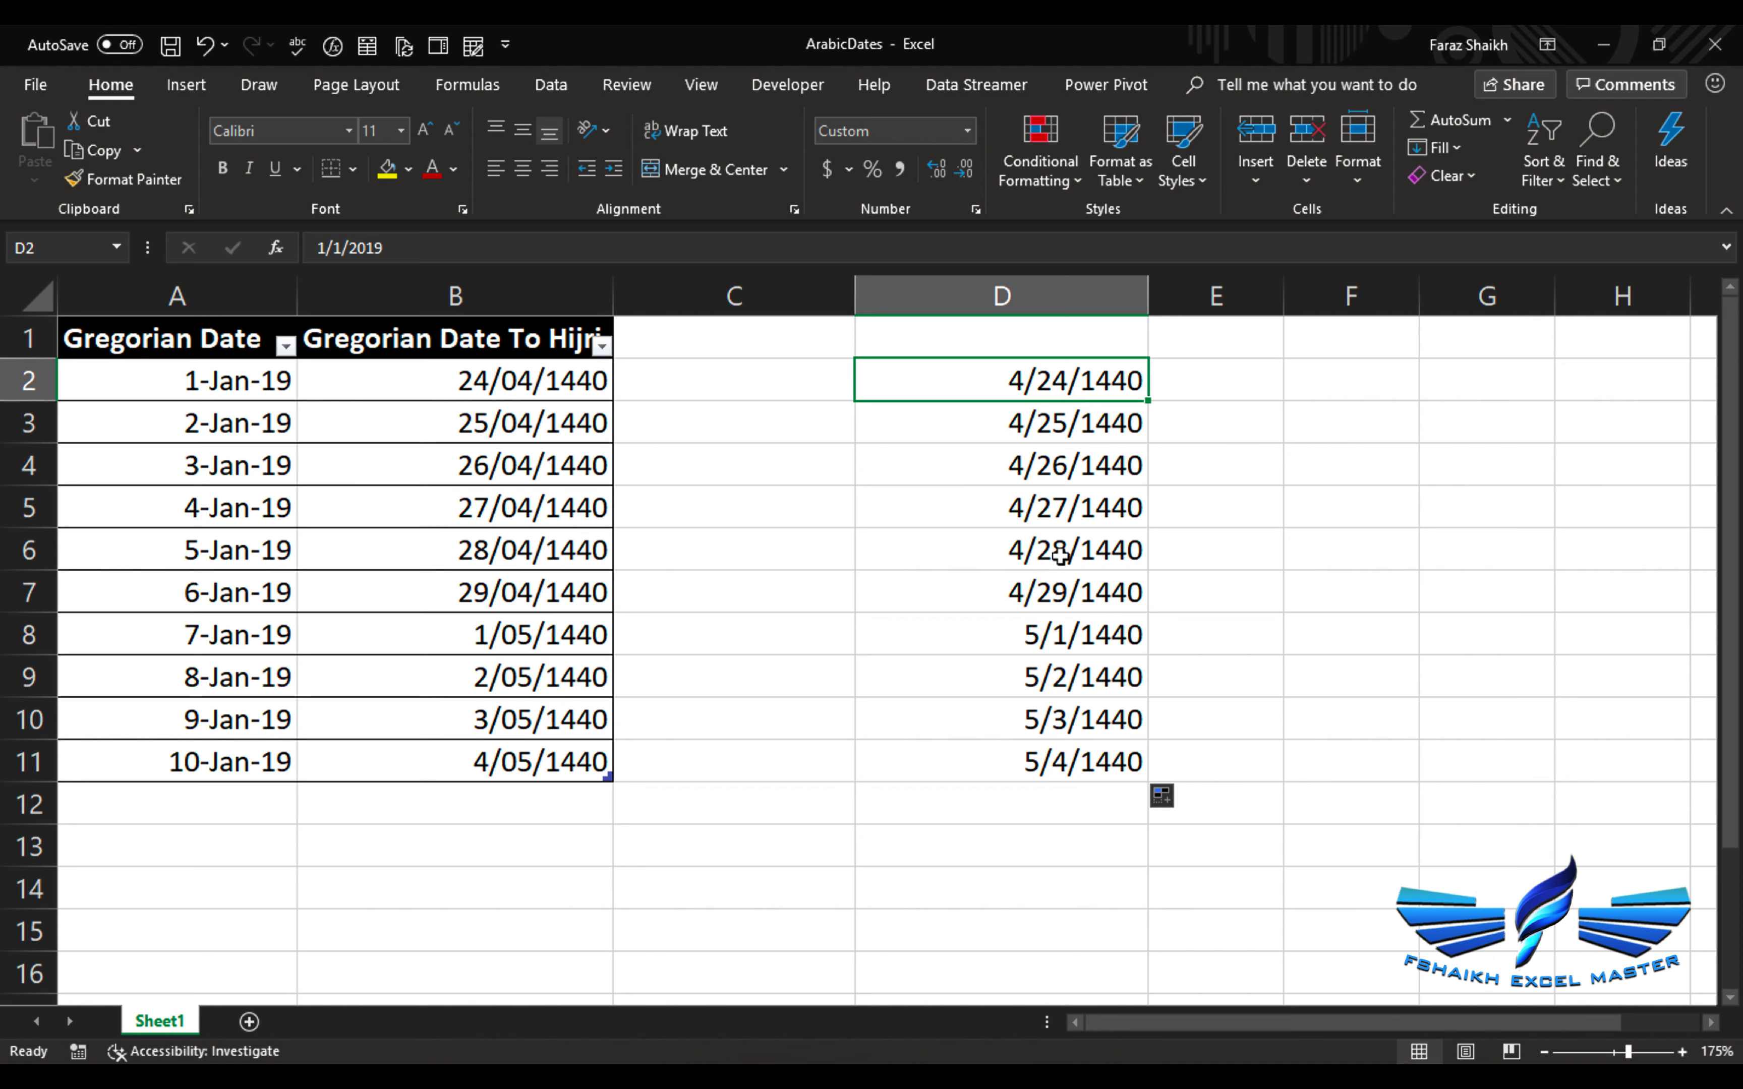
{"action": "left_click", "coordinate": [1053, 295]}
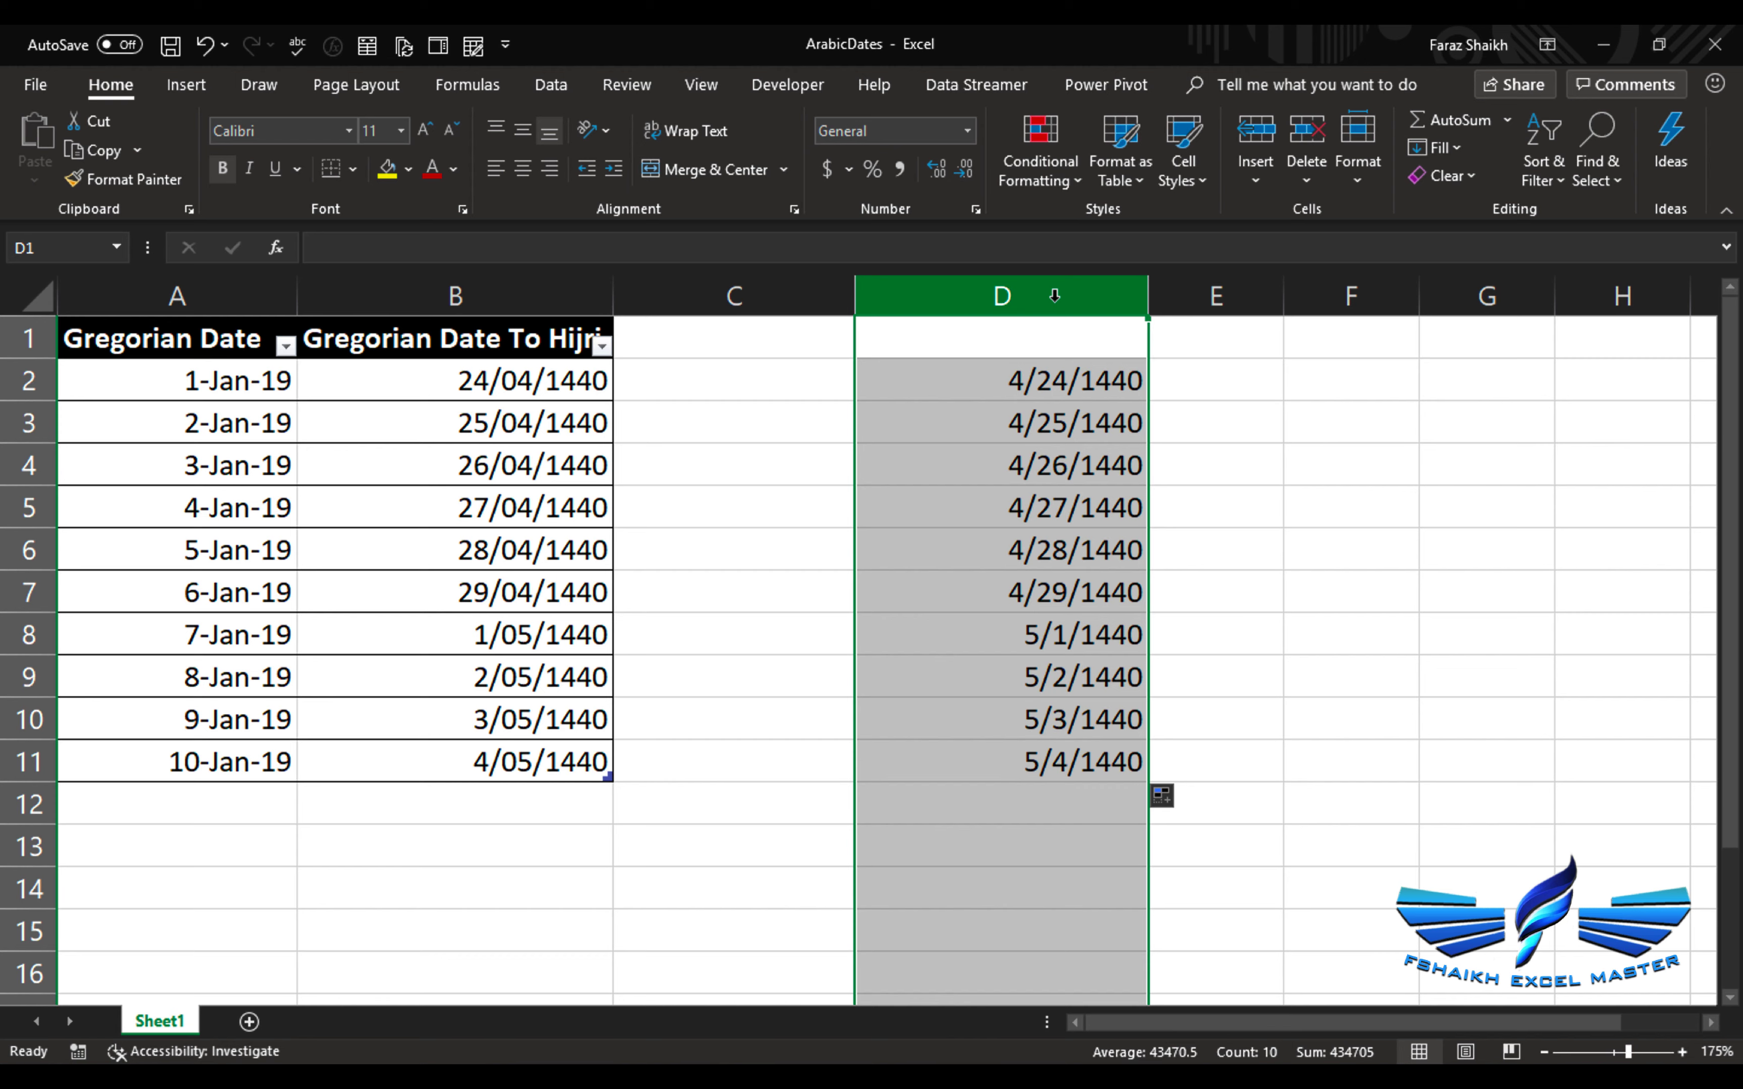
{"action": "key", "text": "ctrl+shift+3"}
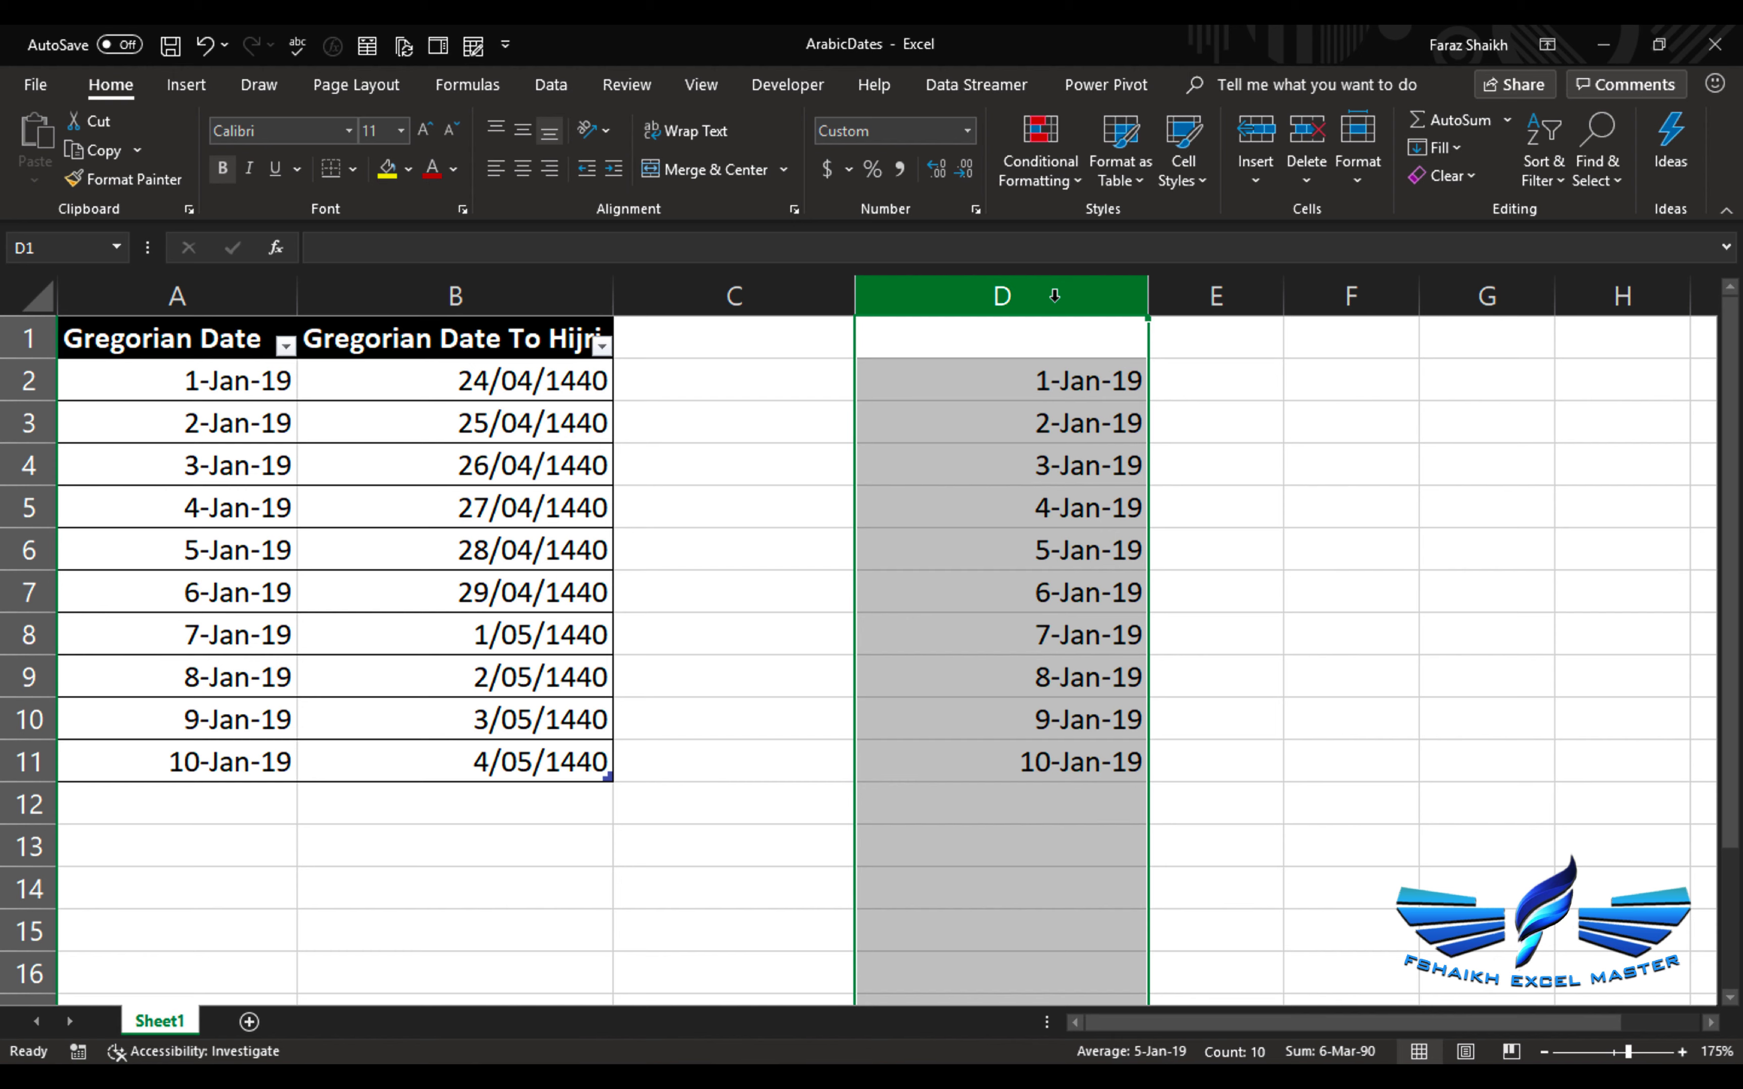
{"action": "left_click", "coordinate": [1068, 383]}
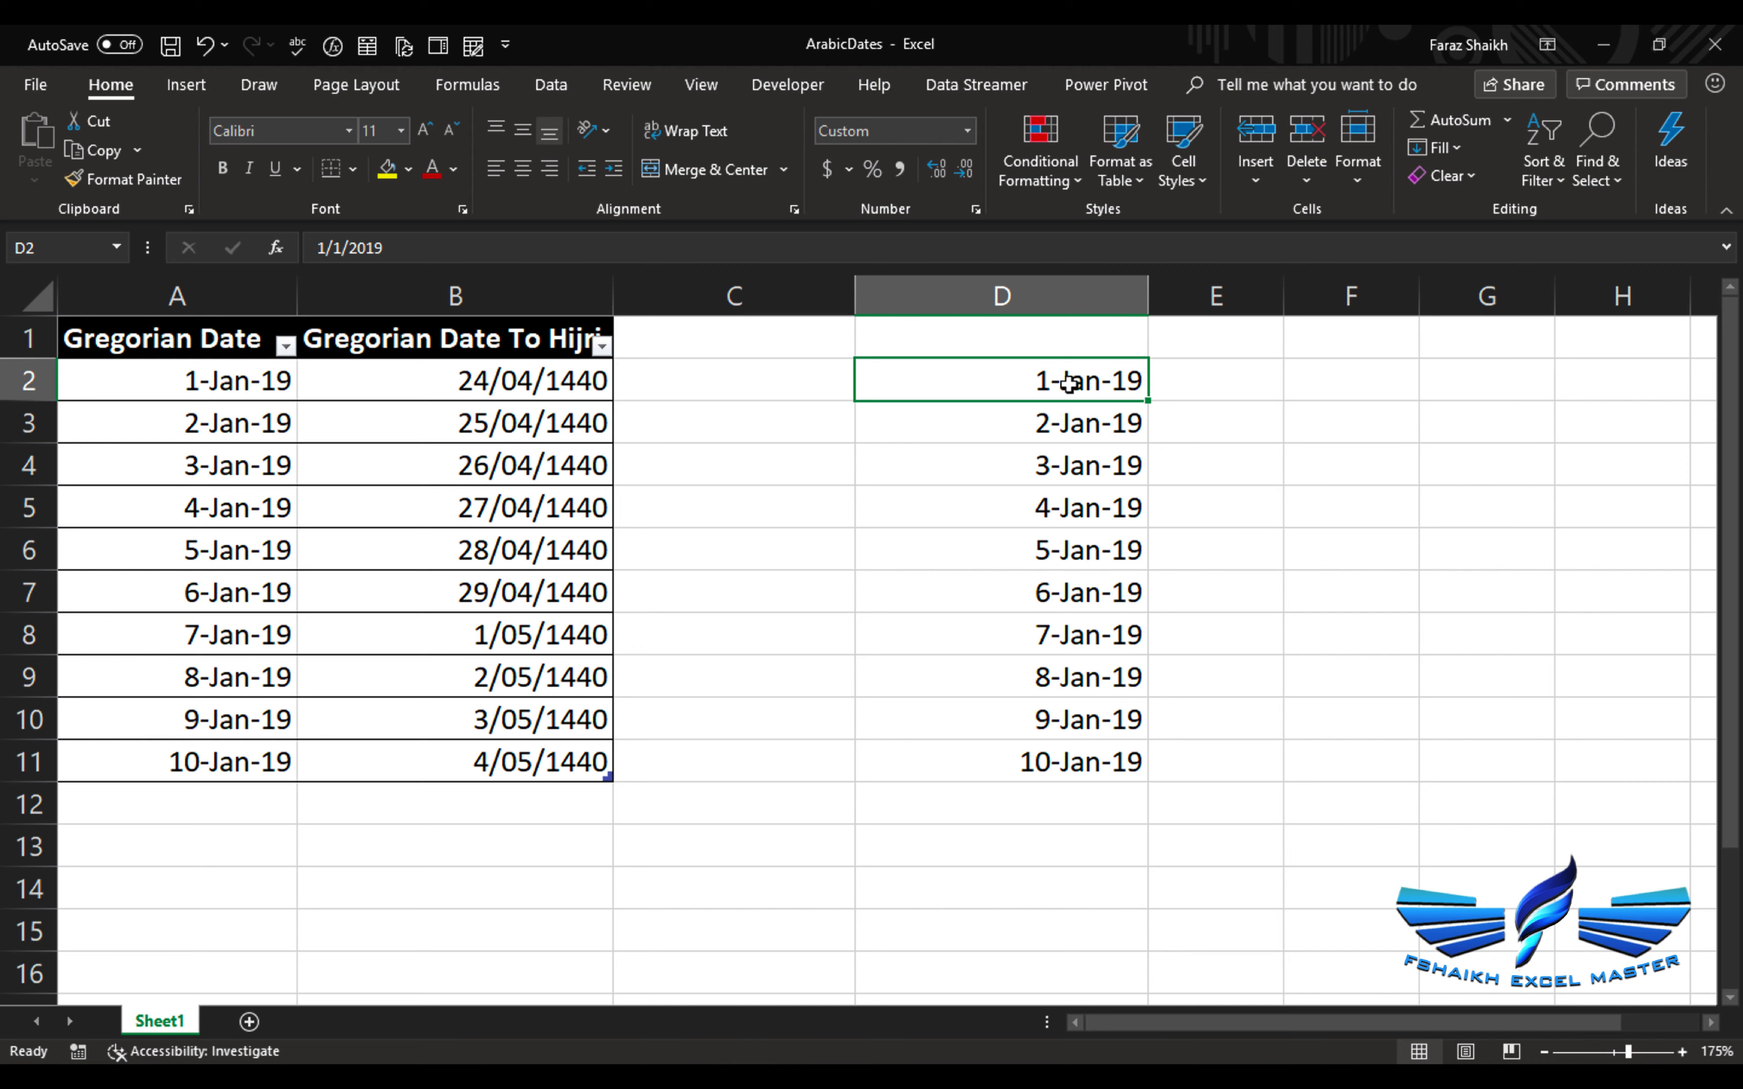
Choose the Date number format category for column D with the Arabic (U.A.E.) locale.
{"action": "left_click", "coordinate": [1058, 294]}
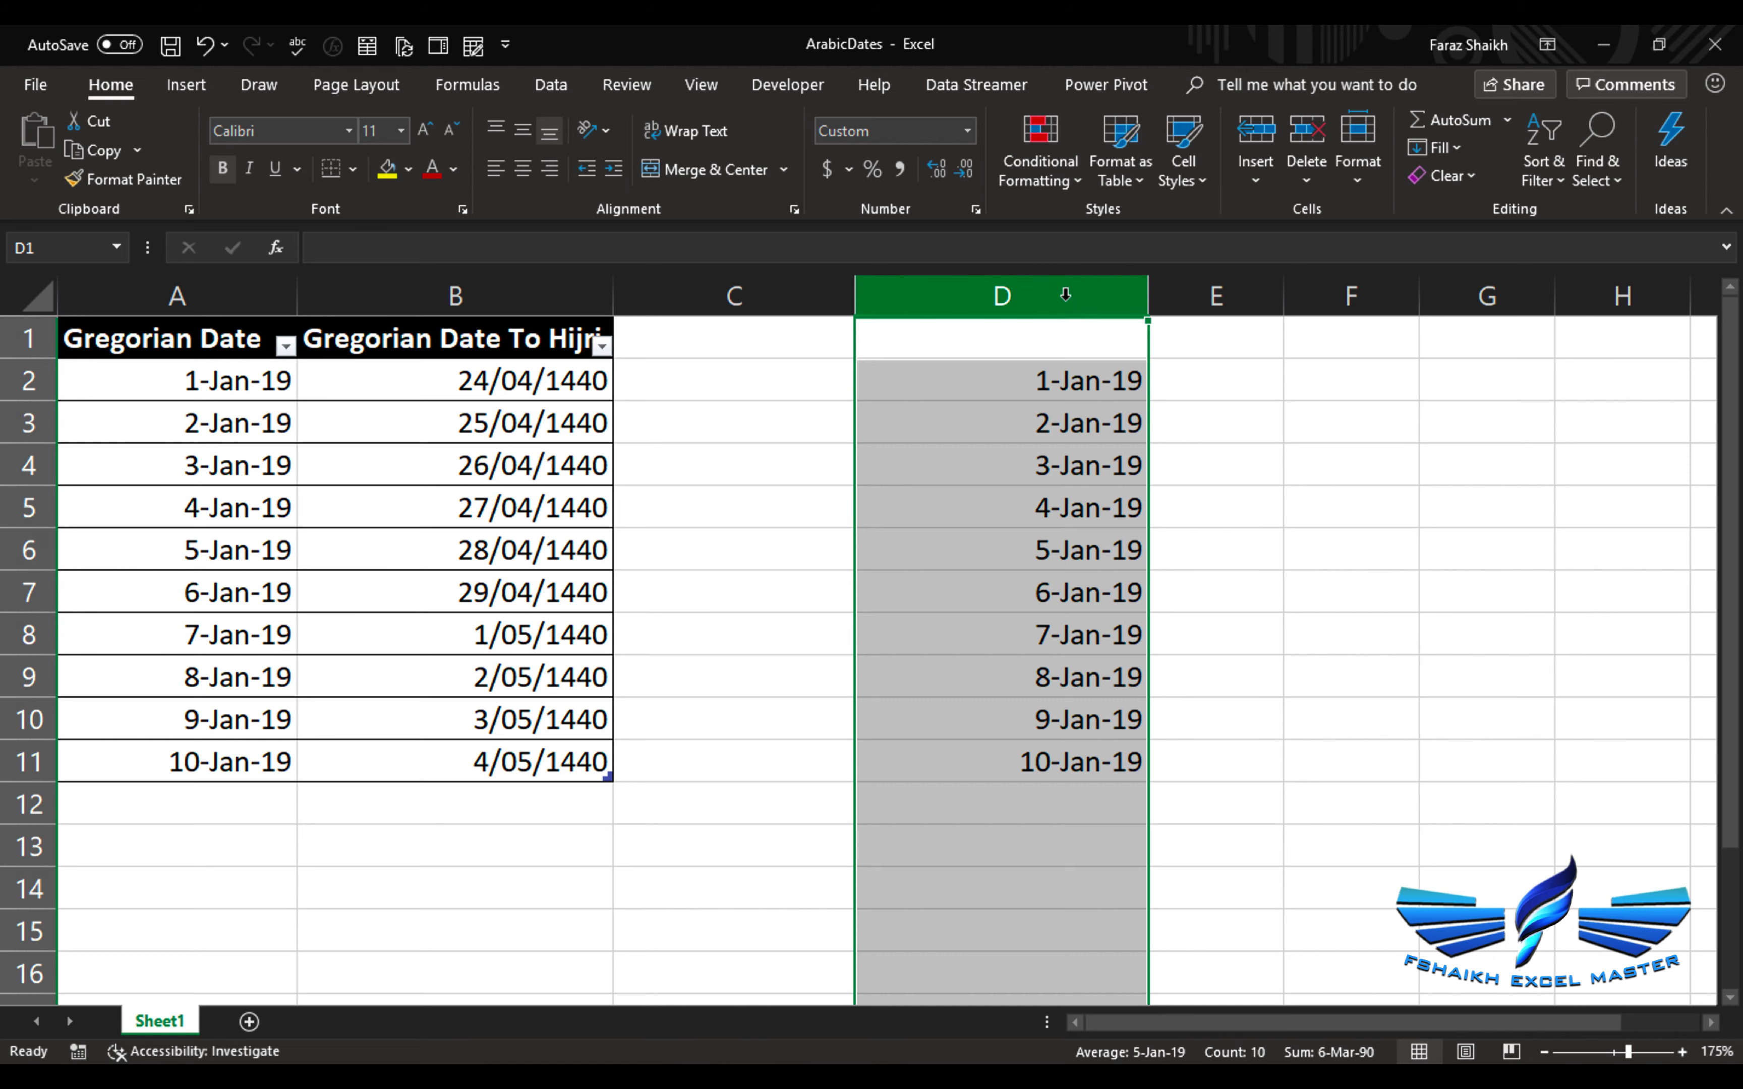
{"action": "left_click", "coordinate": [976, 209]}
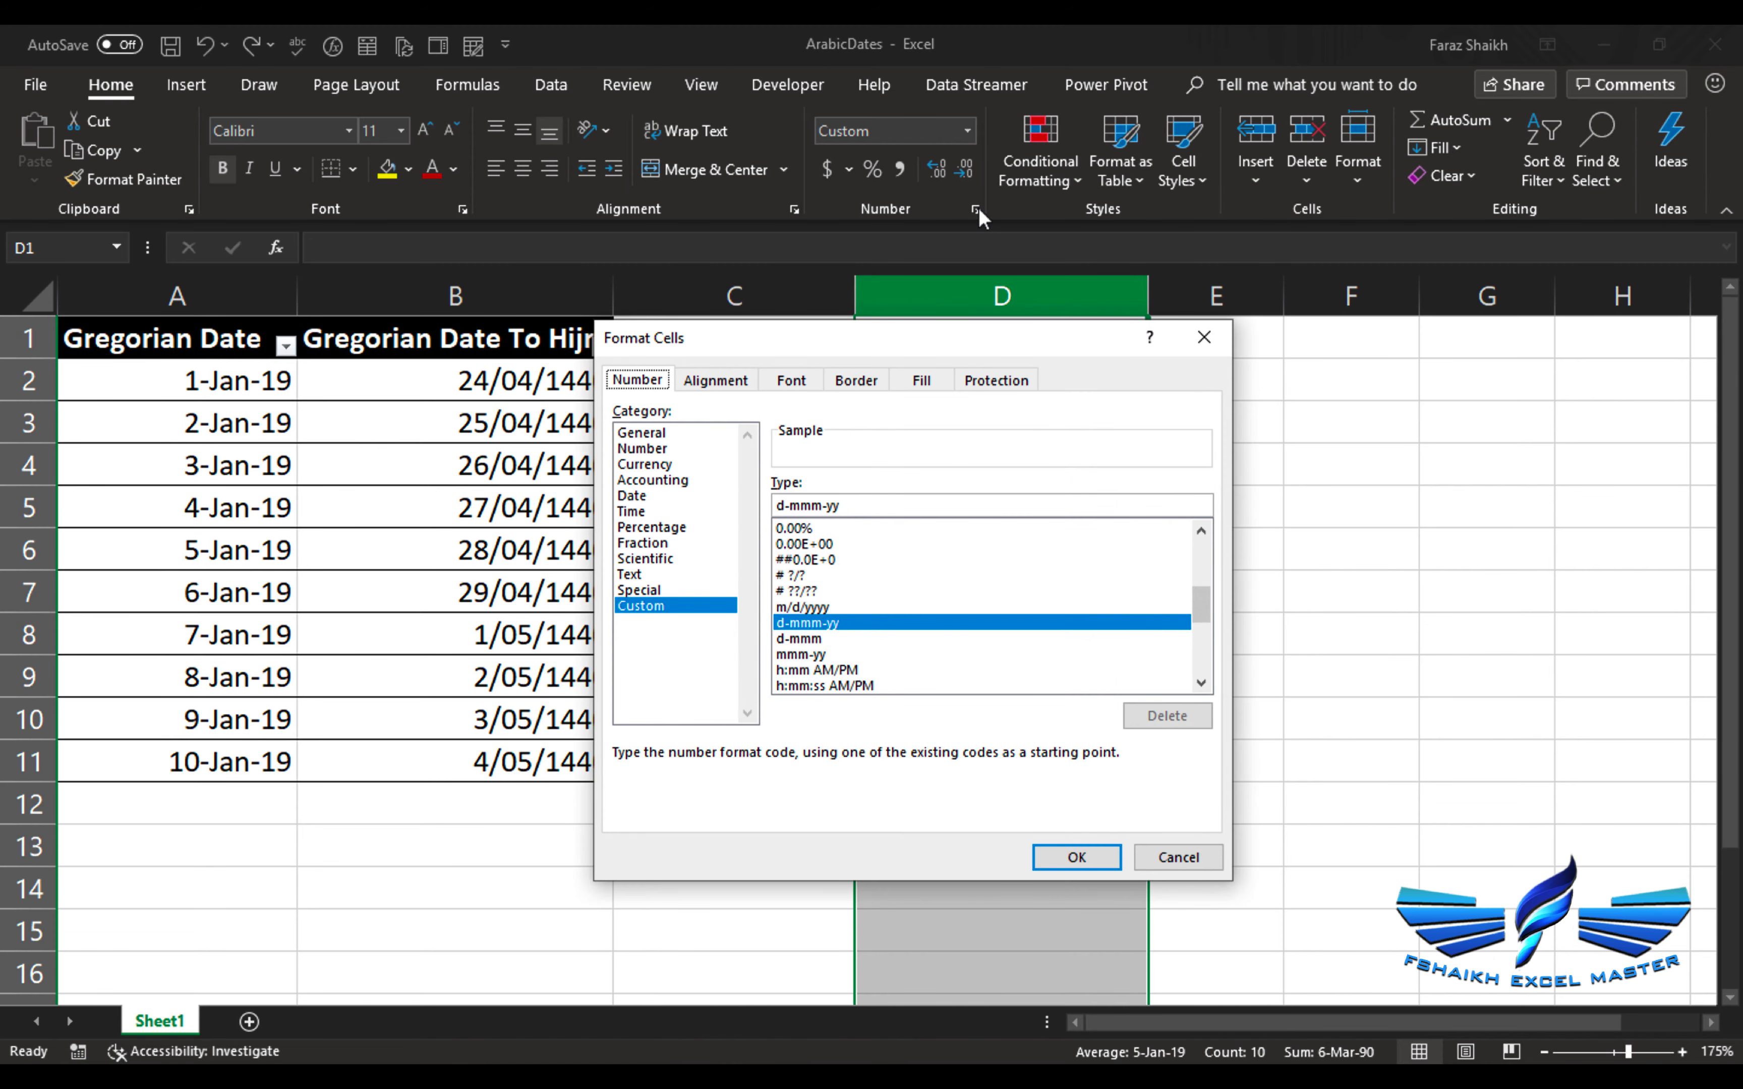
{"action": "left_click", "coordinate": [637, 499]}
{"action": "left_click", "coordinate": [900, 645]}
{"action": "scroll", "coordinate": [896, 706], "scroll_direction": "up", "scroll_amount": 20}
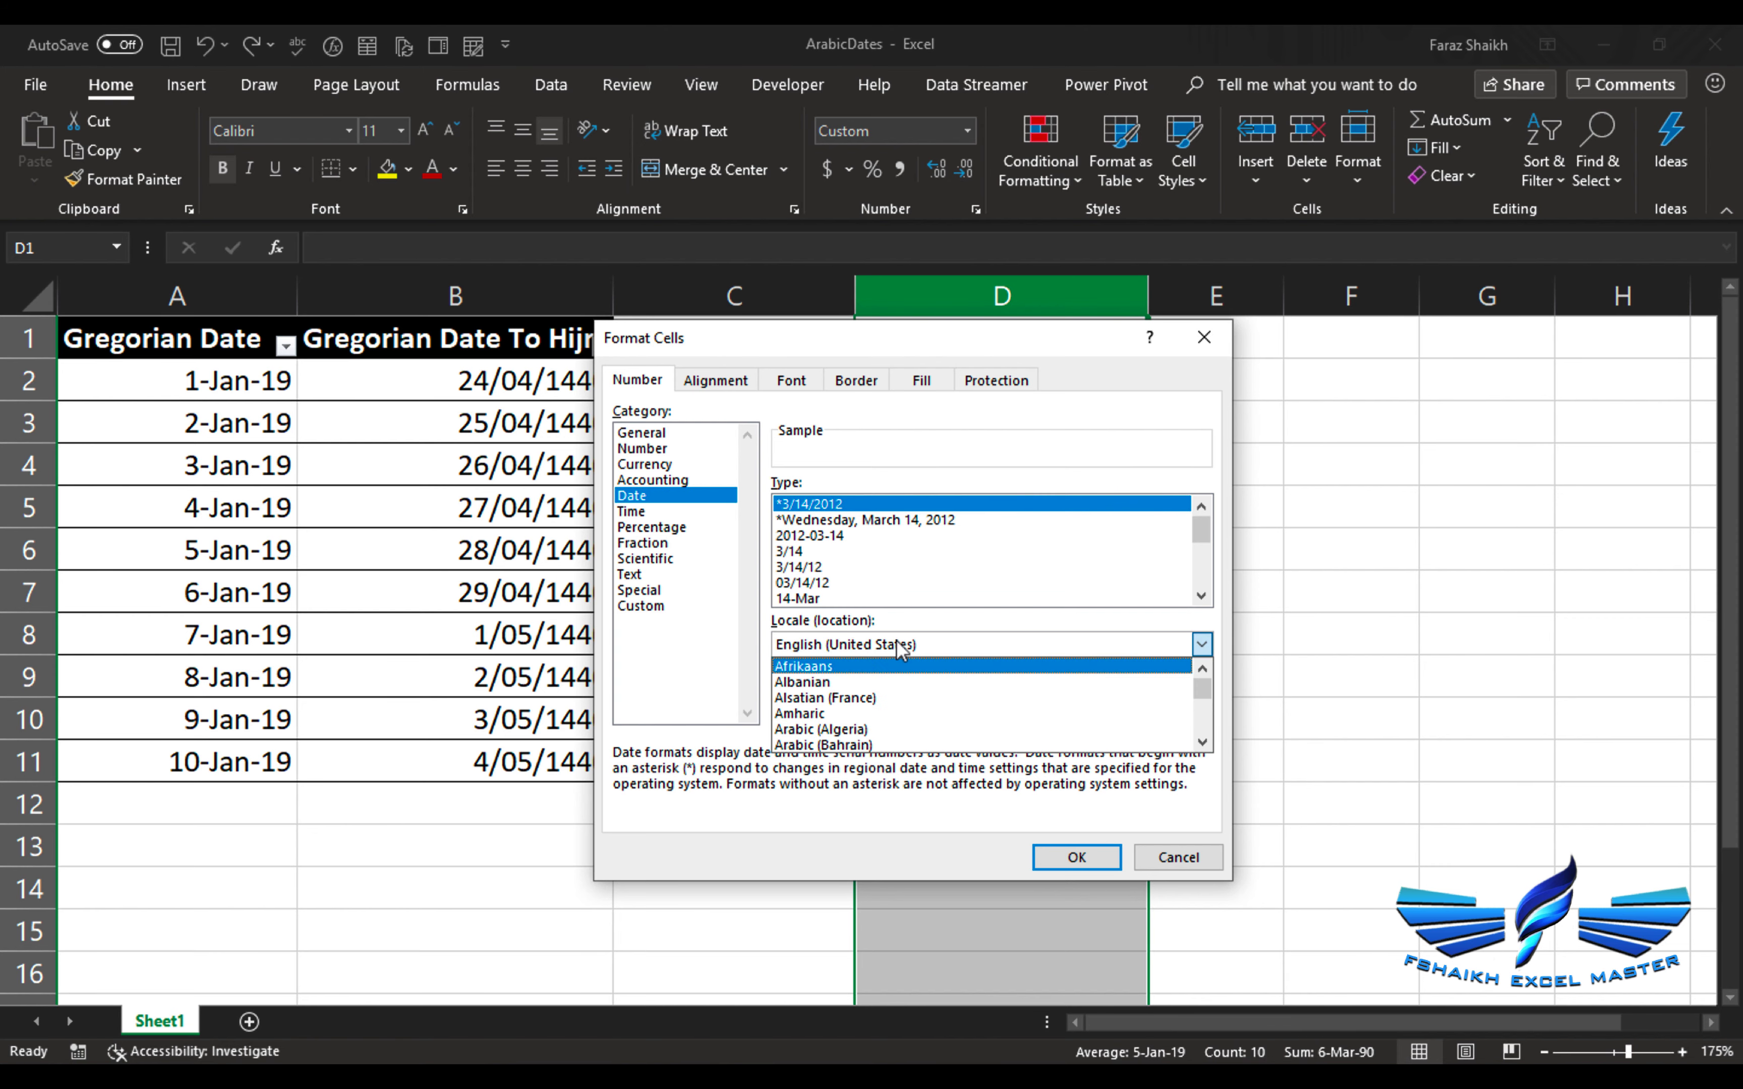
{"action": "left_click", "coordinate": [1201, 742]}
{"action": "left_click", "coordinate": [1202, 741]}
{"action": "left_click", "coordinate": [1201, 742]}
{"action": "left_click", "coordinate": [1201, 742]}
{"action": "left_click", "coordinate": [1202, 742]}
{"action": "left_click", "coordinate": [1201, 742]}
{"action": "scroll", "coordinate": [1212, 756], "scroll_direction": "down", "scroll_amount": 1}
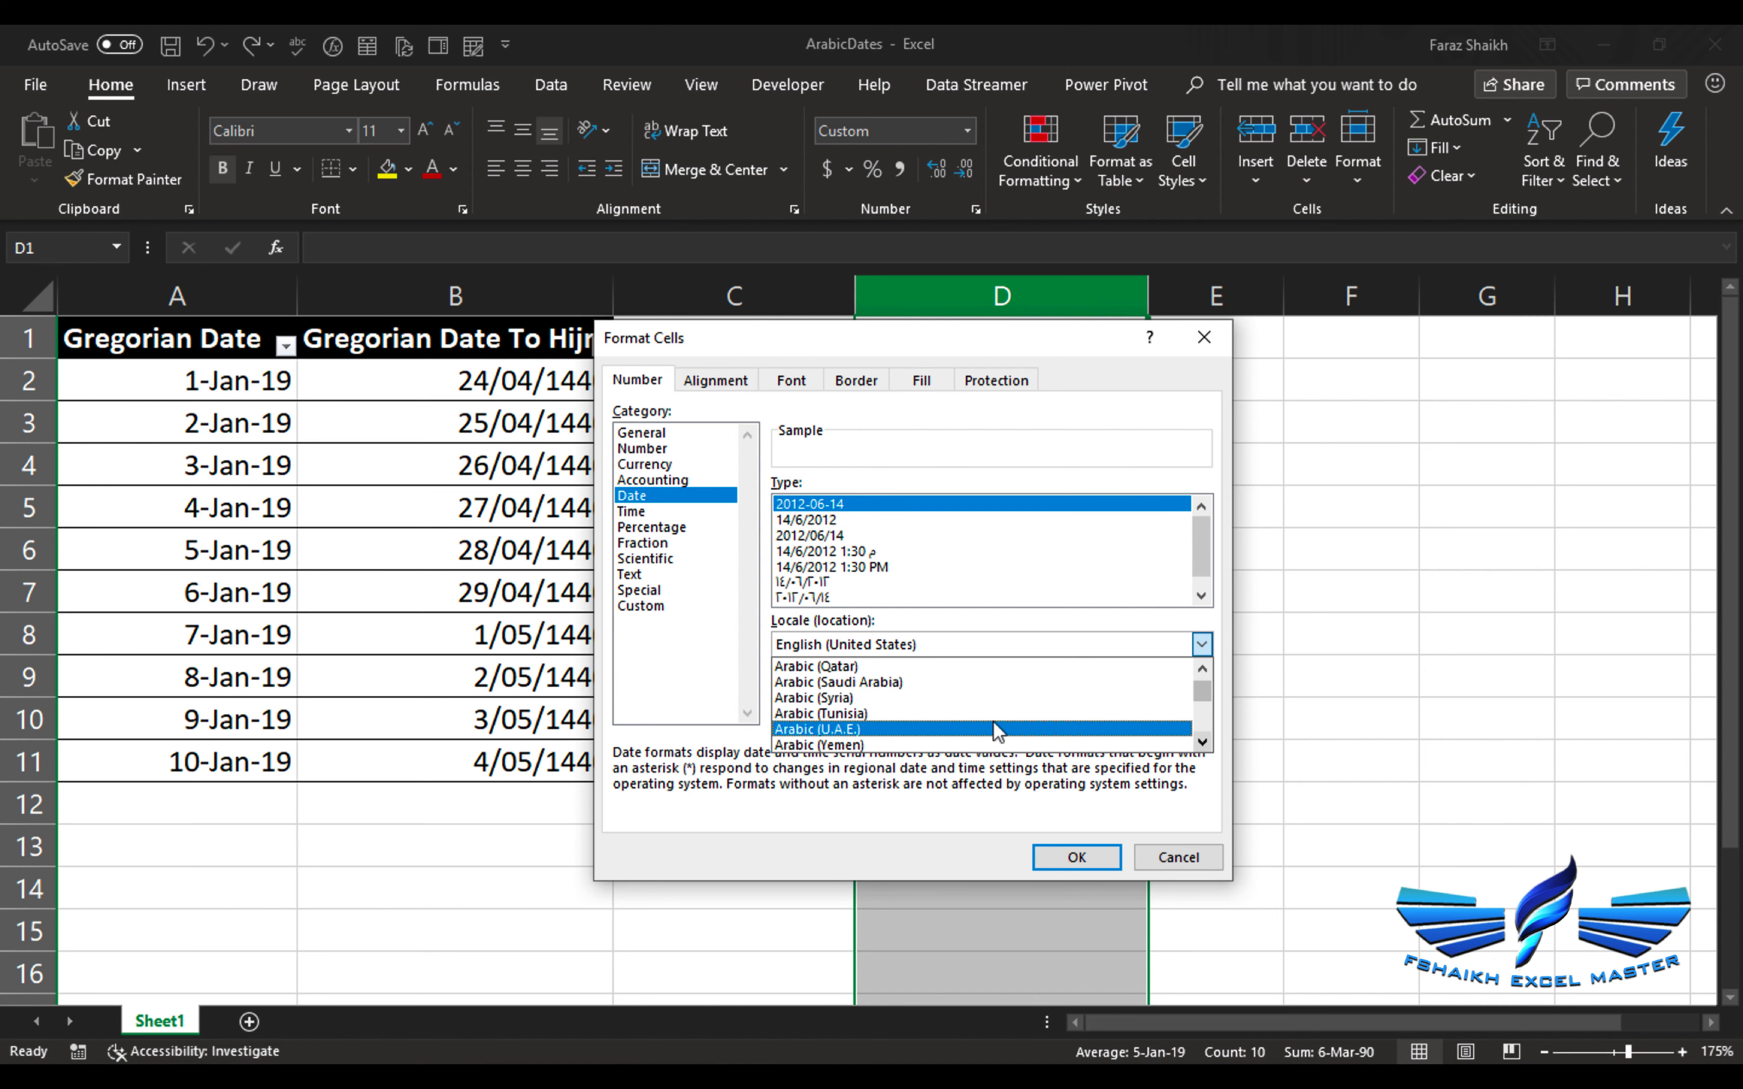
{"action": "left_click", "coordinate": [992, 720]}
Set column D's calendar type to Hijri and apply the day-first date type in Arabic numerals, ٢٥/٠٧/١٤٣٣.
{"action": "left_click", "coordinate": [907, 689]}
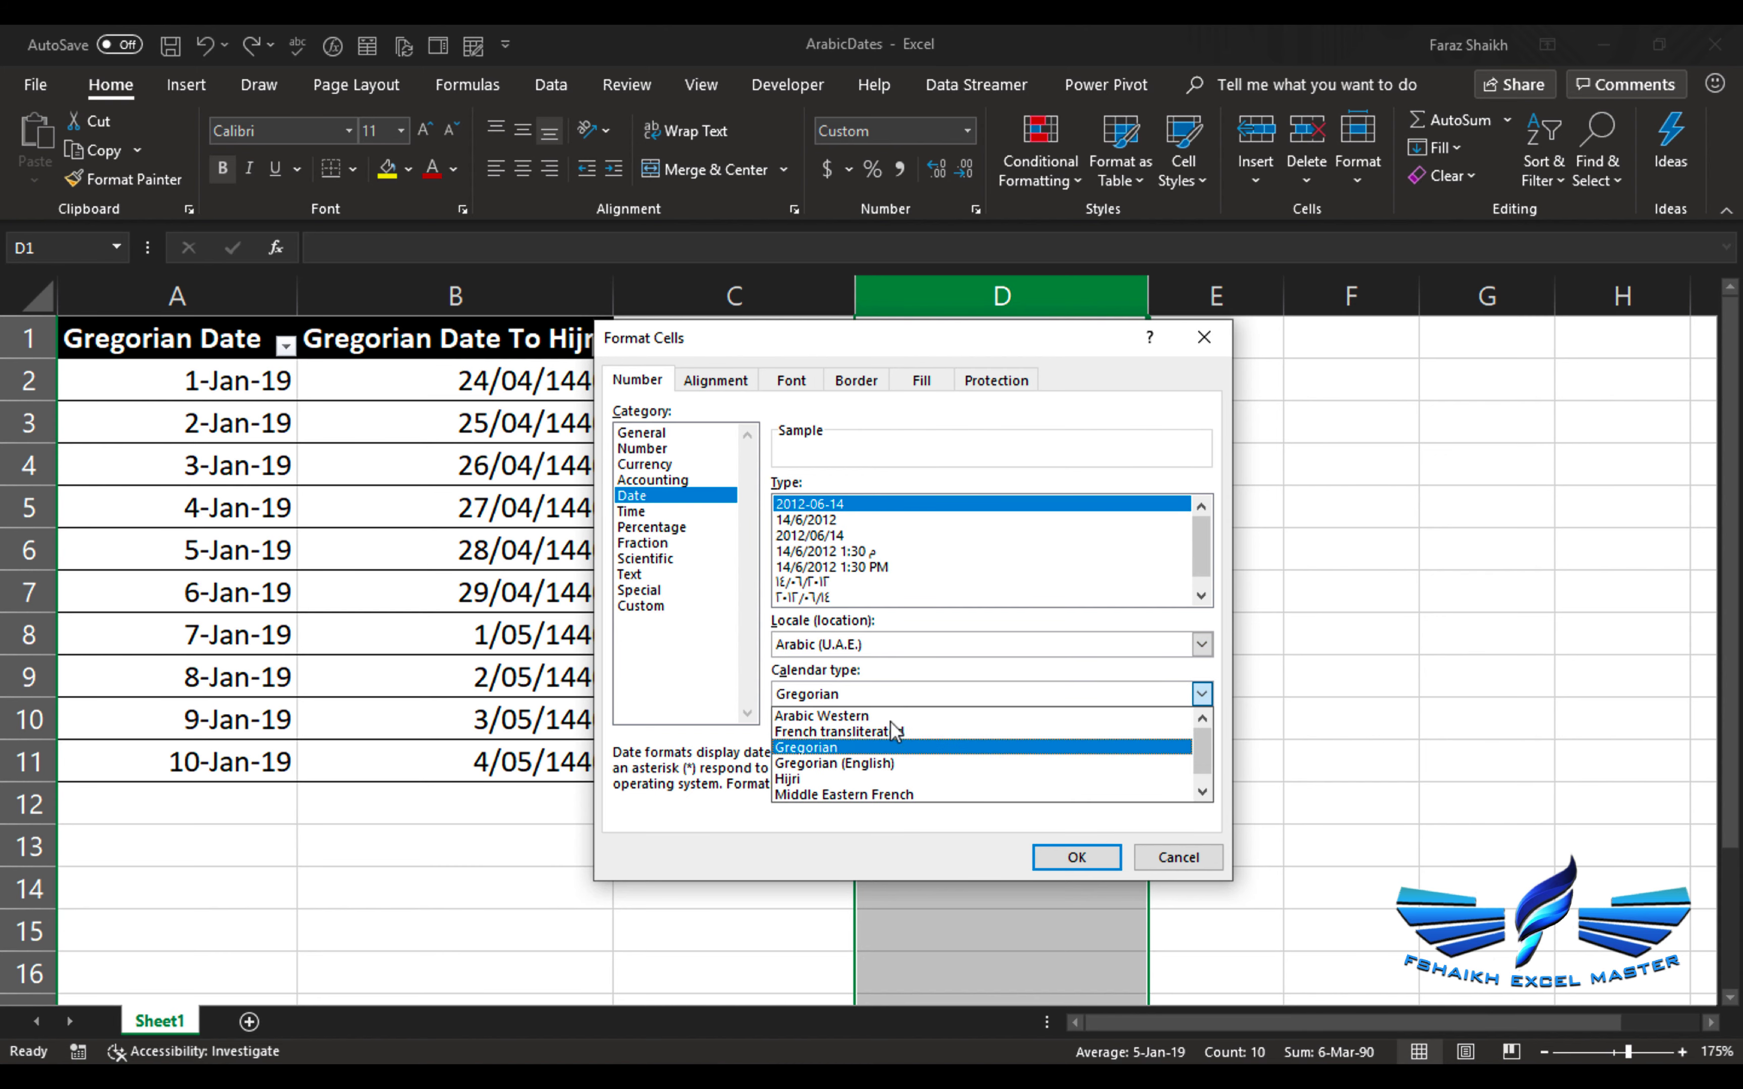
{"action": "left_click", "coordinate": [873, 778]}
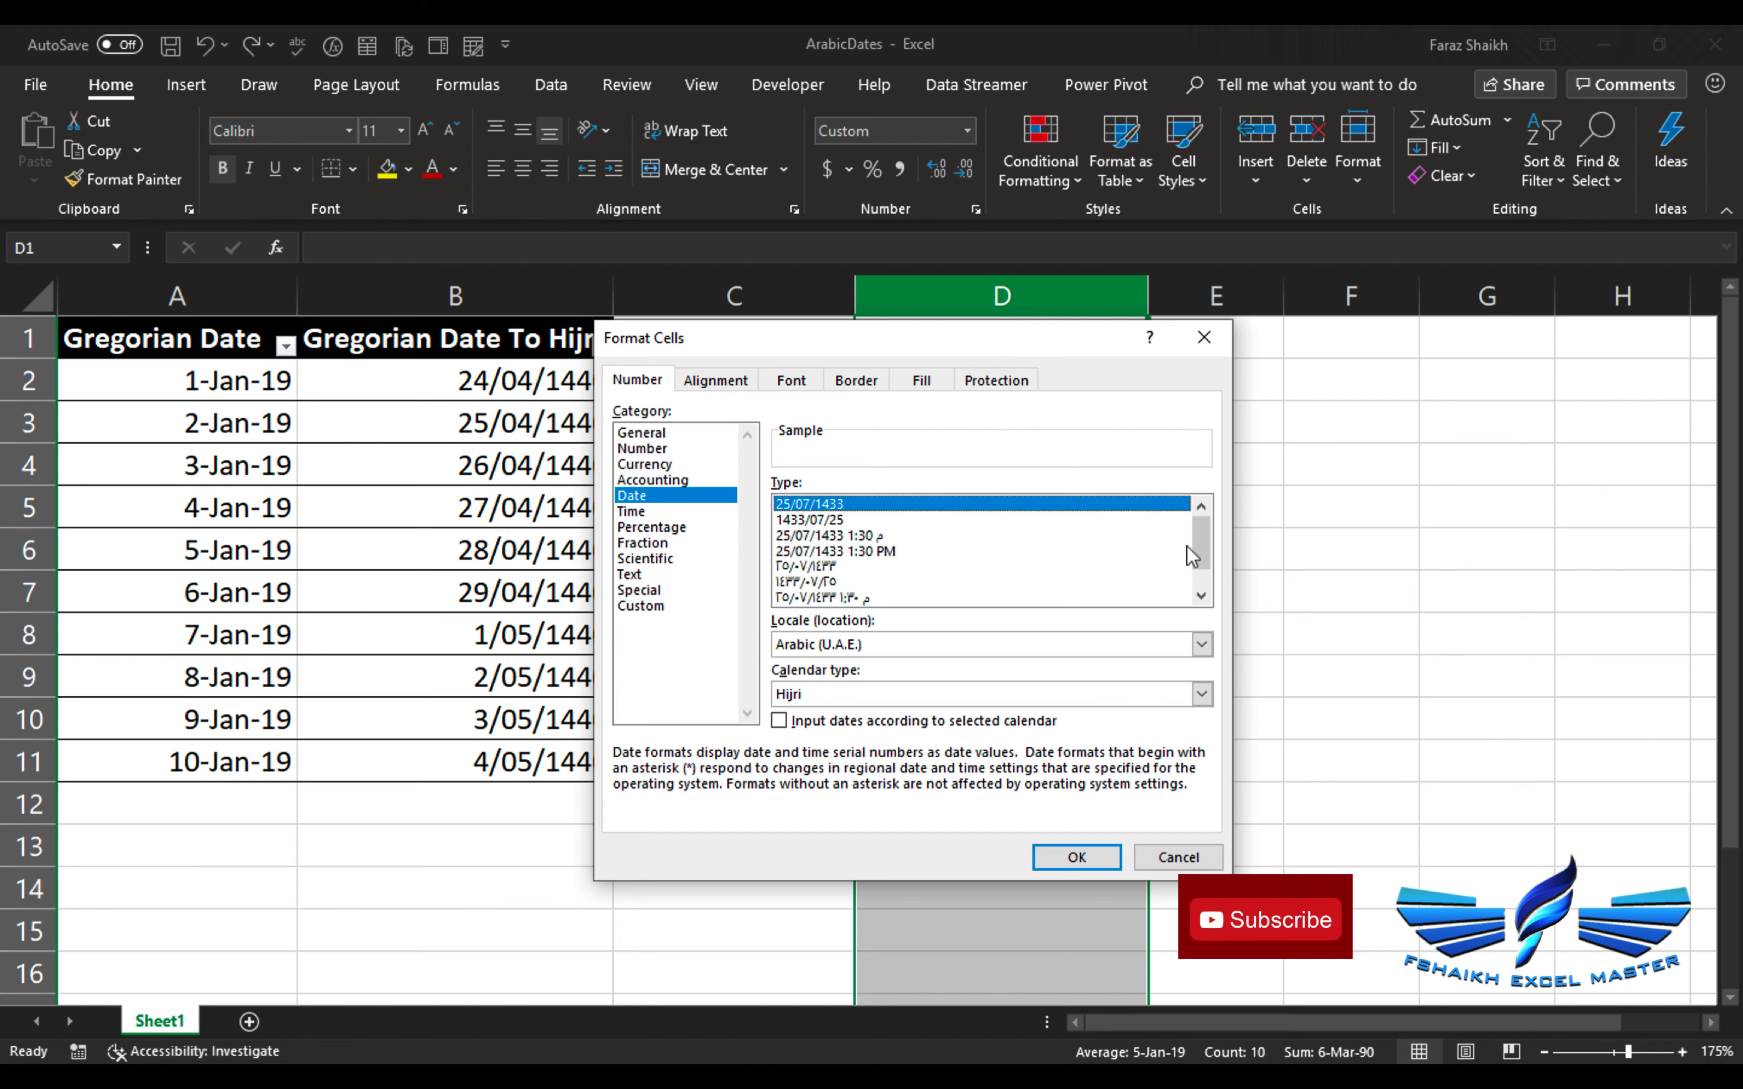
{"action": "left_click", "coordinate": [1201, 595]}
{"action": "left_click", "coordinate": [1201, 595]}
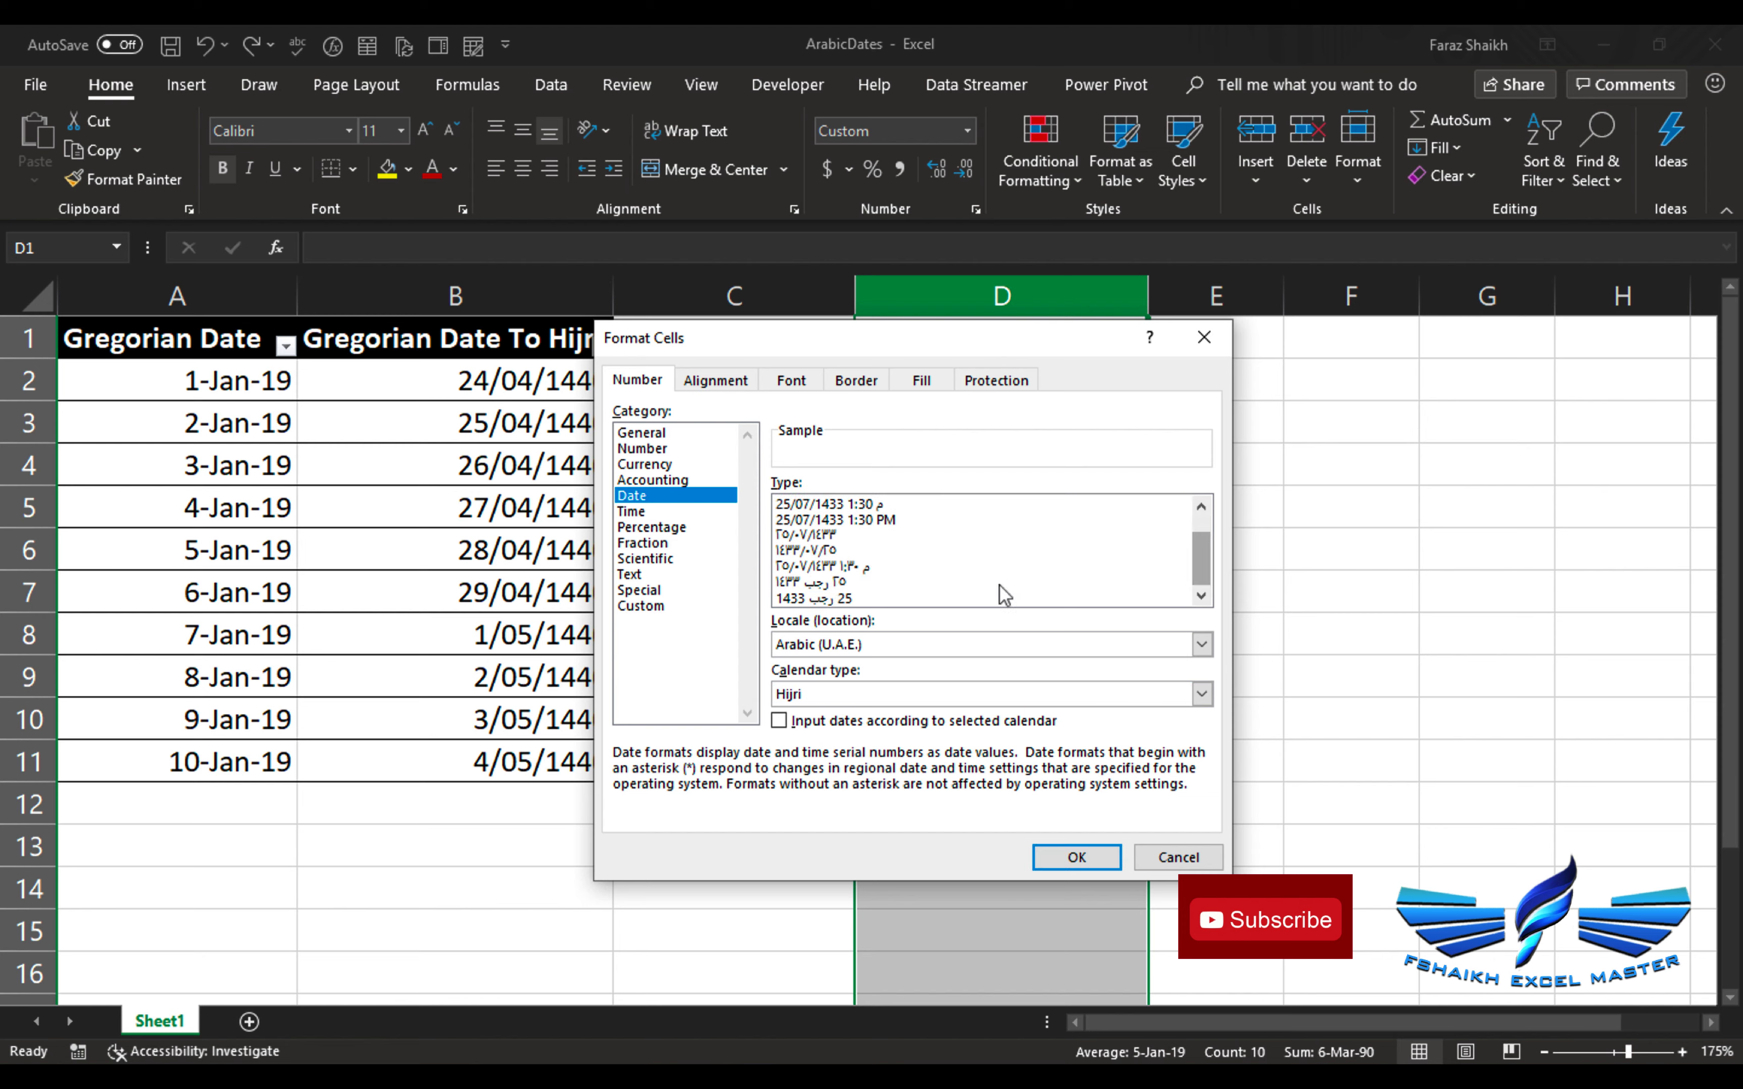
{"action": "left_click", "coordinate": [825, 535]}
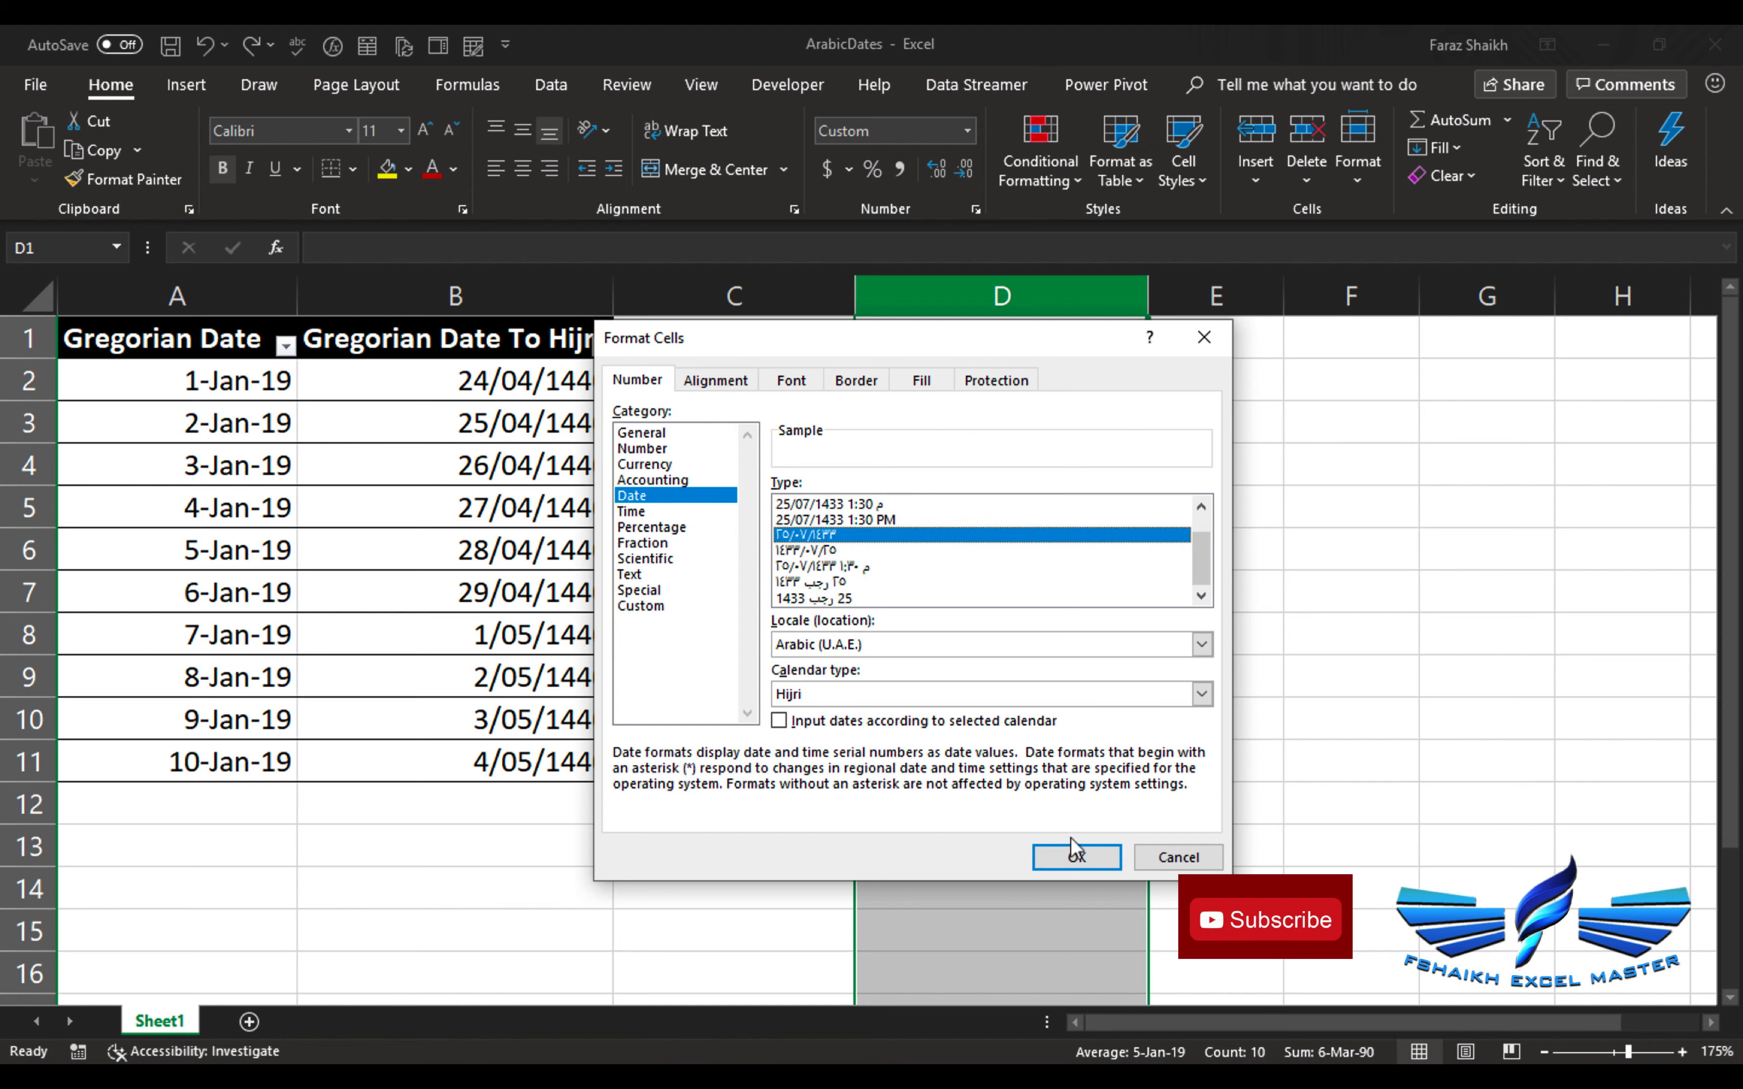
{"action": "left_click", "coordinate": [1075, 856]}
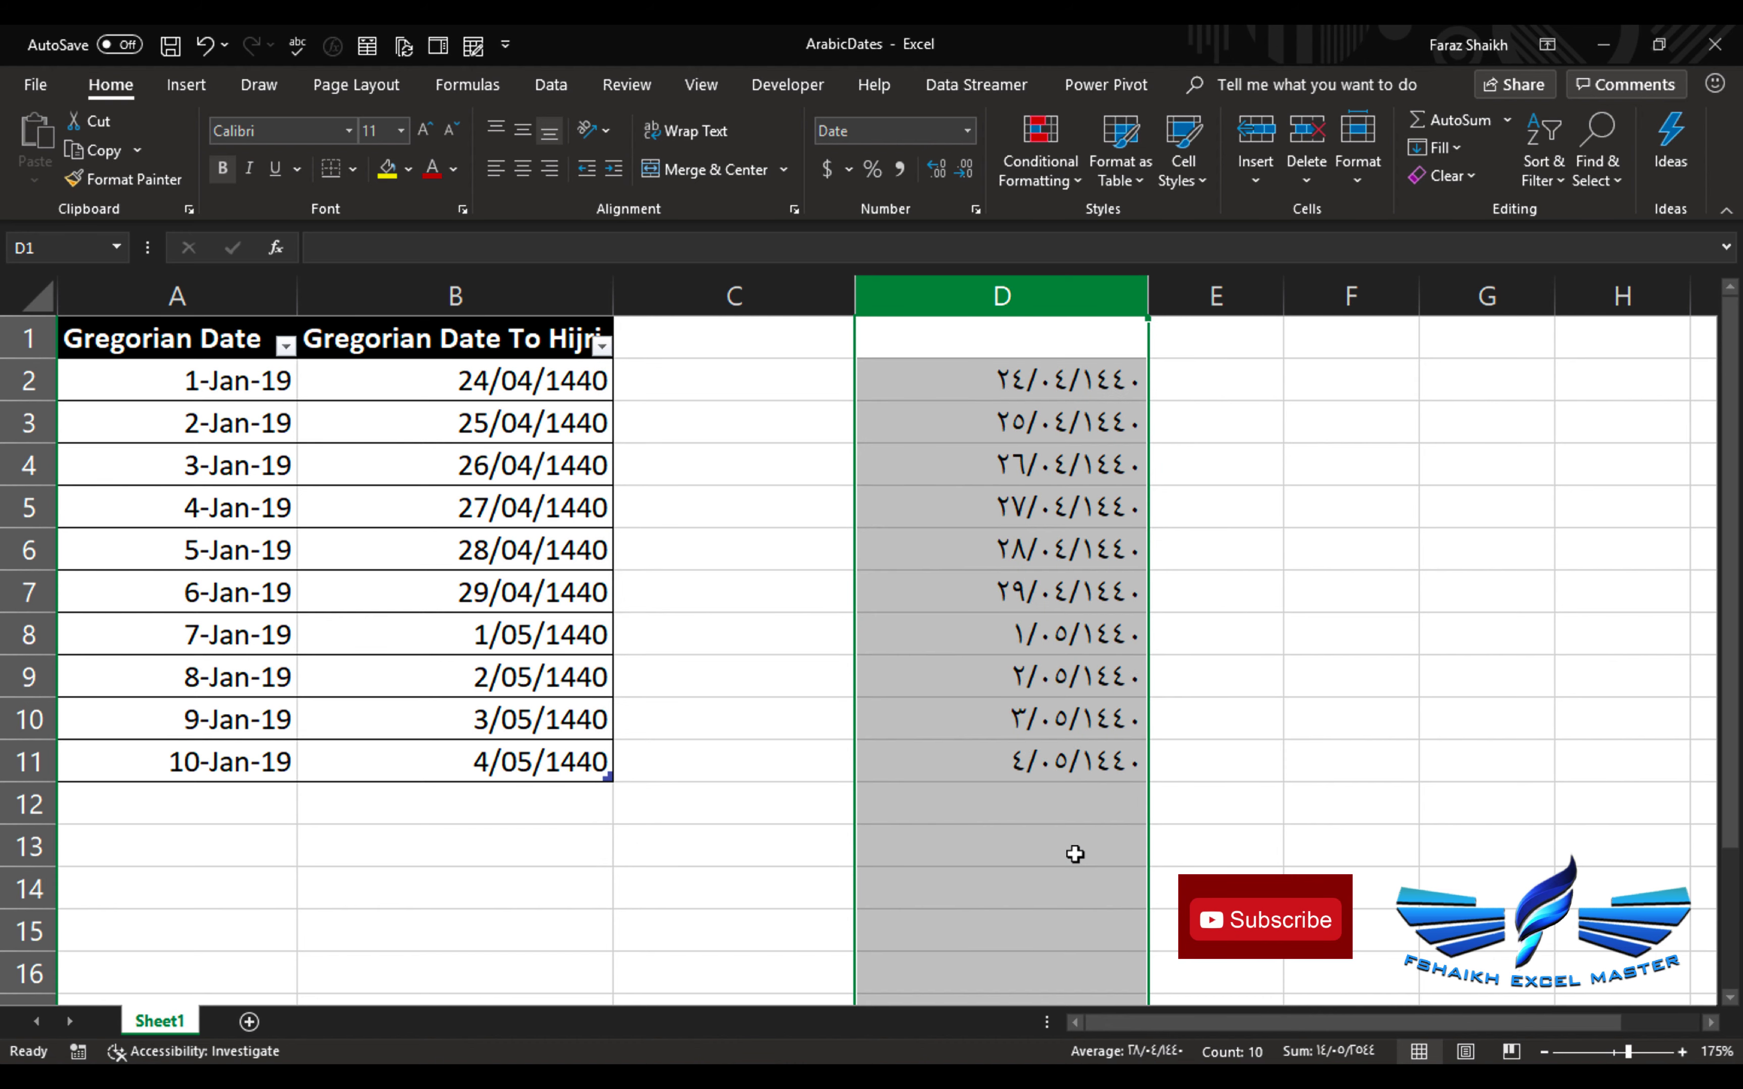